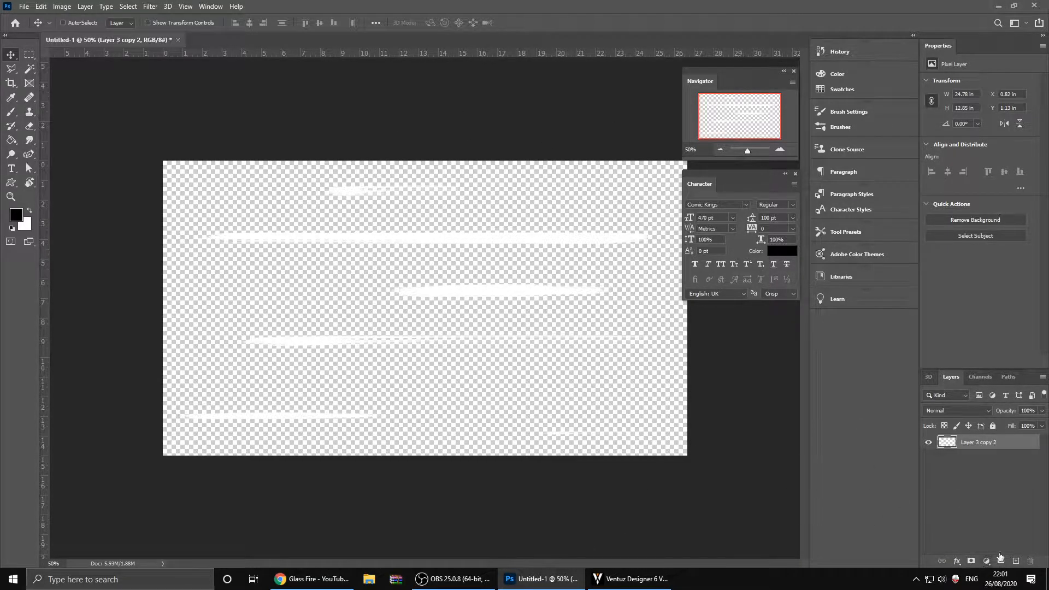
Create a new layer beneath the white brush strokes and fill it with black.
left_click(1015, 561)
left_click_drag(969, 437, 962, 470)
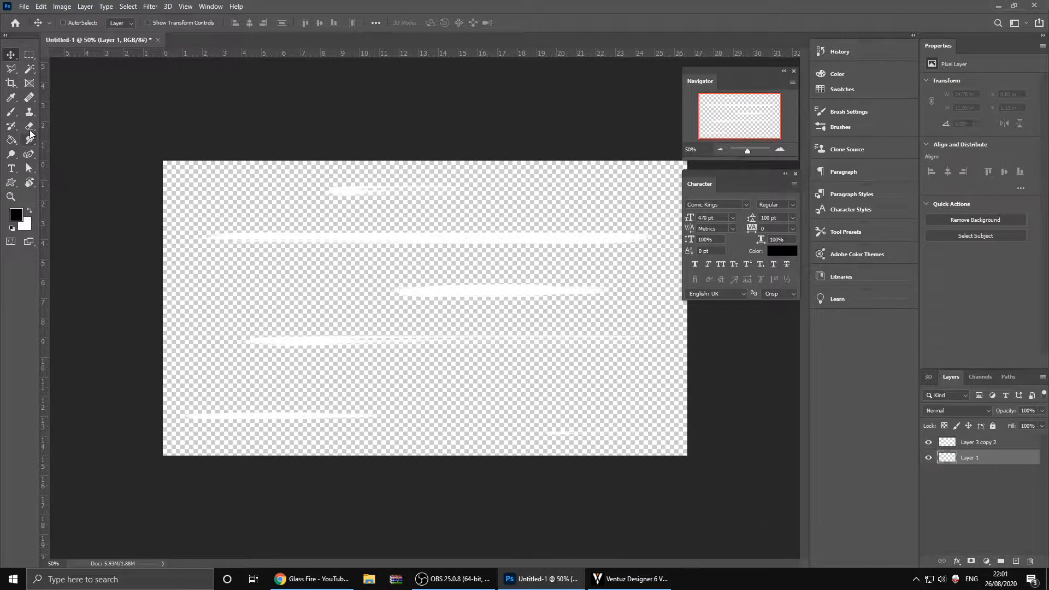
left_click(12, 141)
left_click(272, 162)
left_click(18, 56)
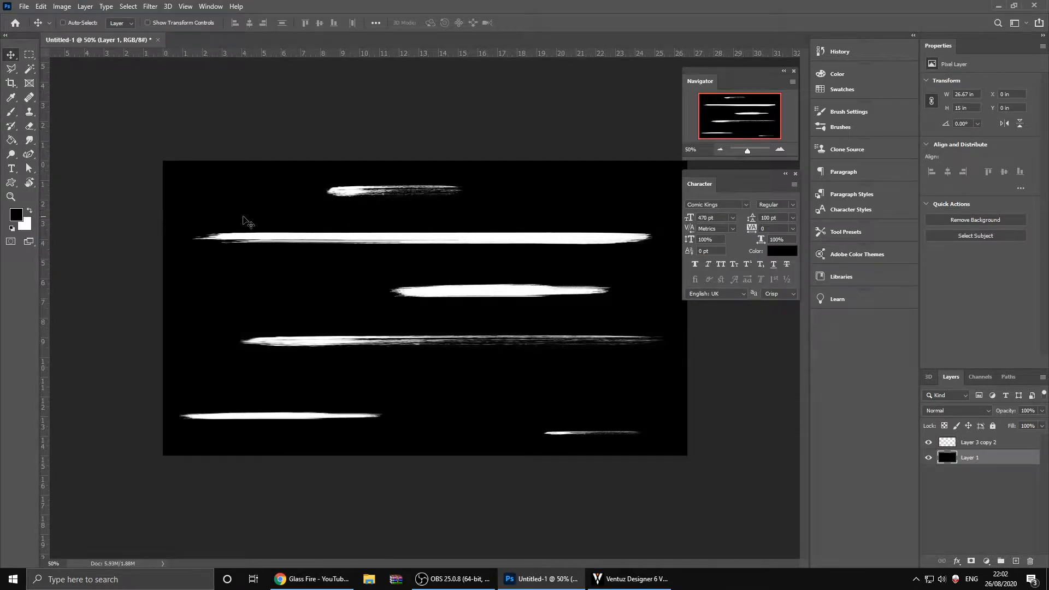
Browse the Painter brush presets for the Brush tool and hide the black layer behind the strokes.
left_click(11, 112)
left_click(80, 24)
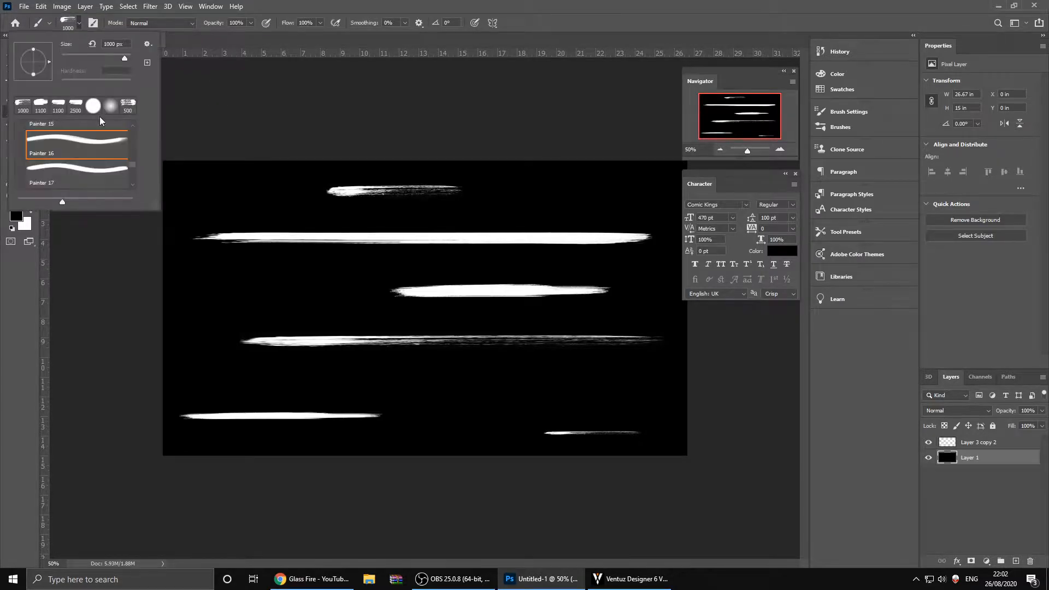
scroll(84, 152, "up", 3)
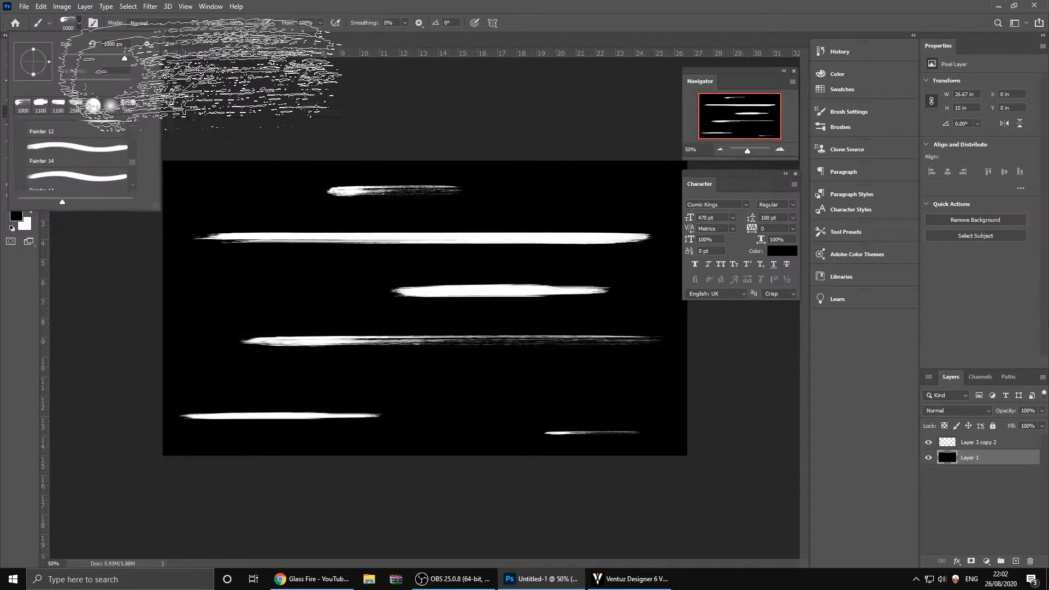
left_click(74, 27)
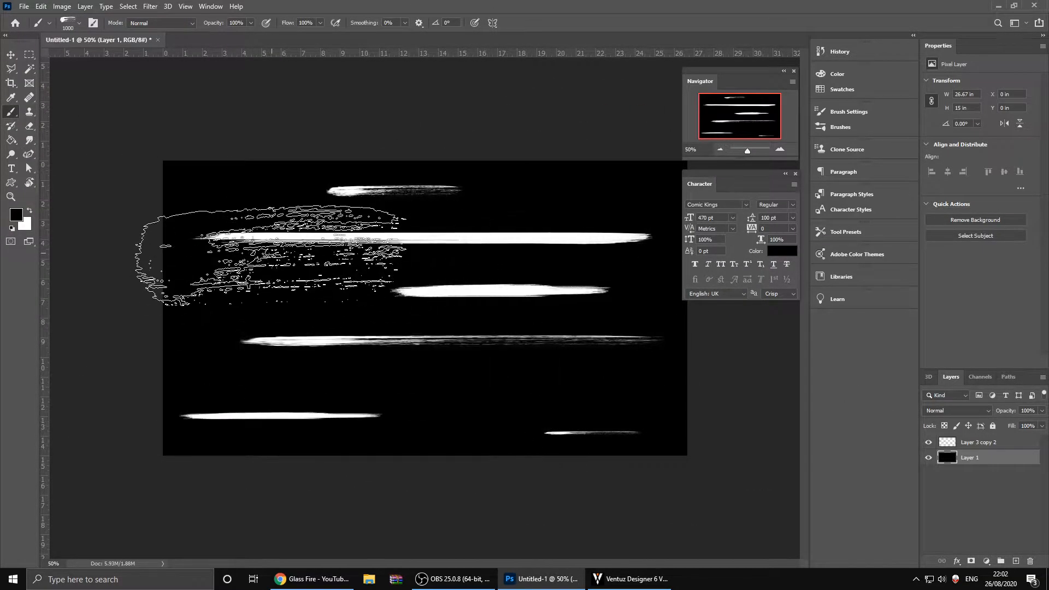
left_click(534, 431)
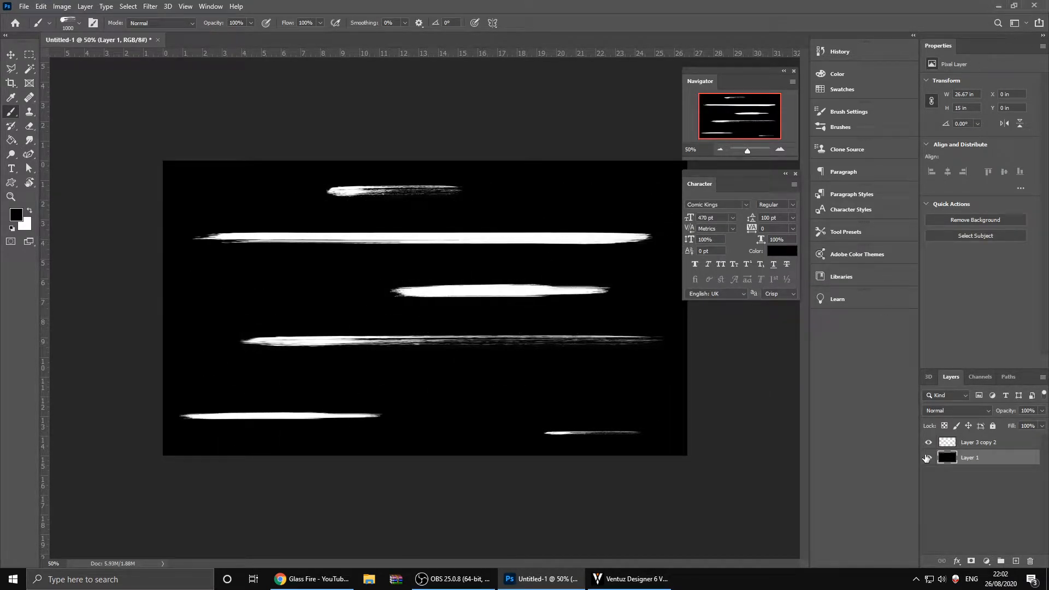
left_click(929, 458)
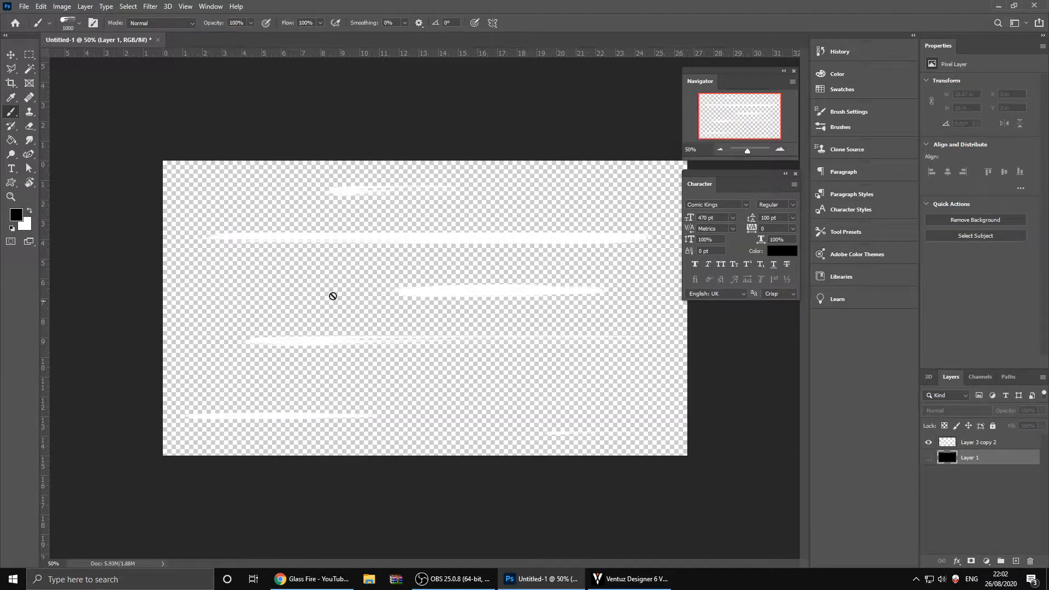
Check the exported PNG in the desktop's paint folder and close the folder.
left_click(998, 6)
mouse_move(641, 582)
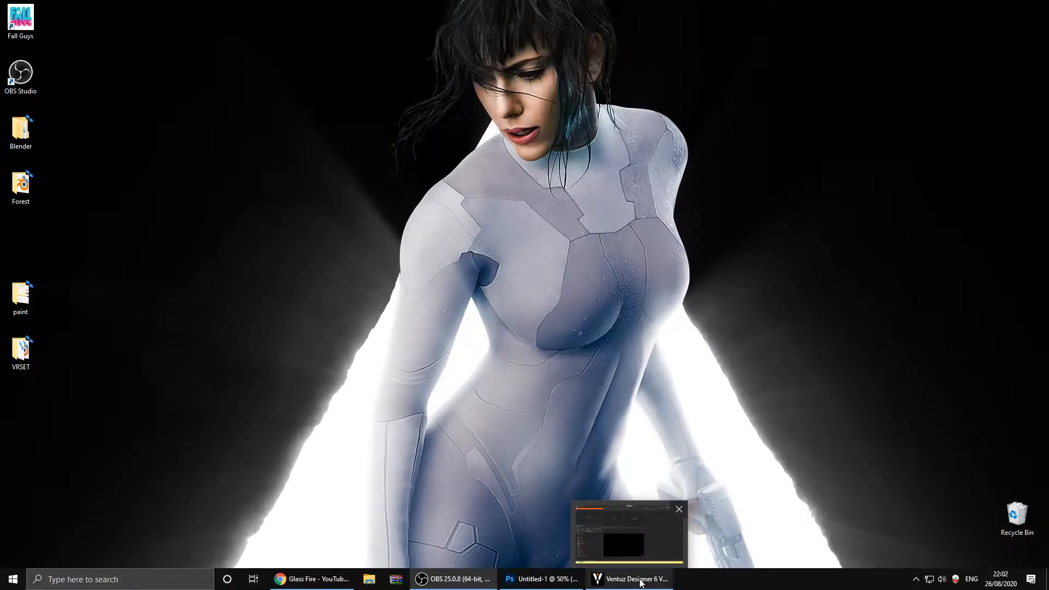
double_click(21, 295)
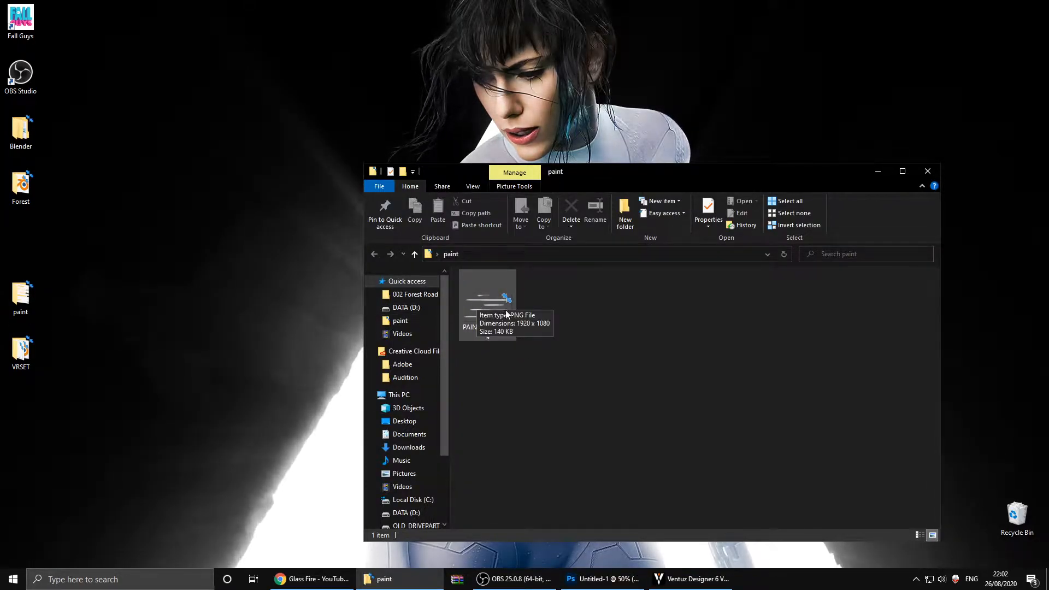
left_click(928, 171)
Switch to Ventuz Designer, give the Hierarchy and Content areas more width, and create an empty scene.
left_click(636, 579)
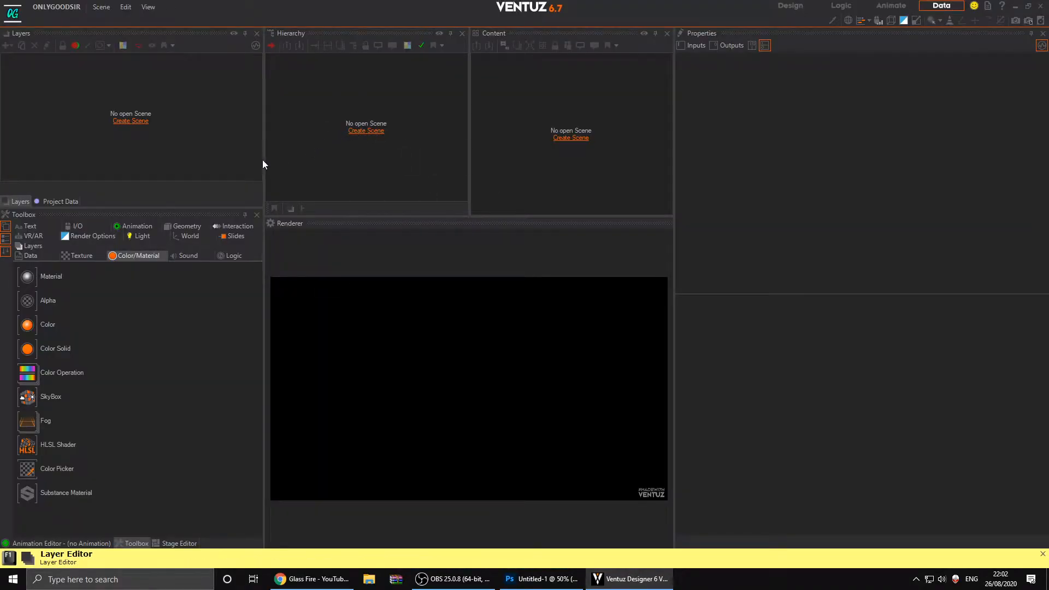
left_click_drag(263, 161, 200, 167)
left_click(313, 130)
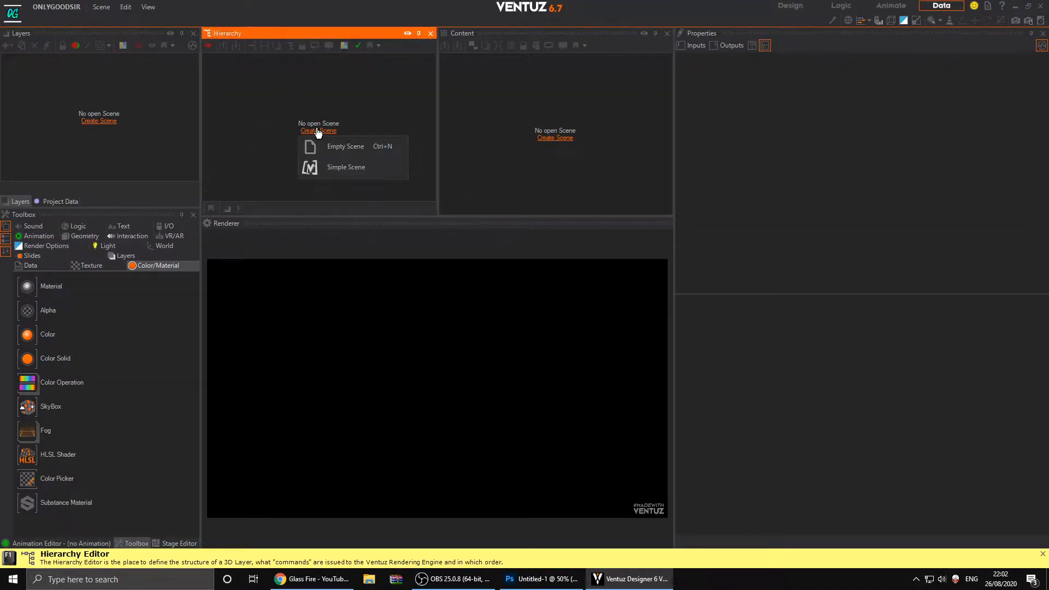
left_click(344, 144)
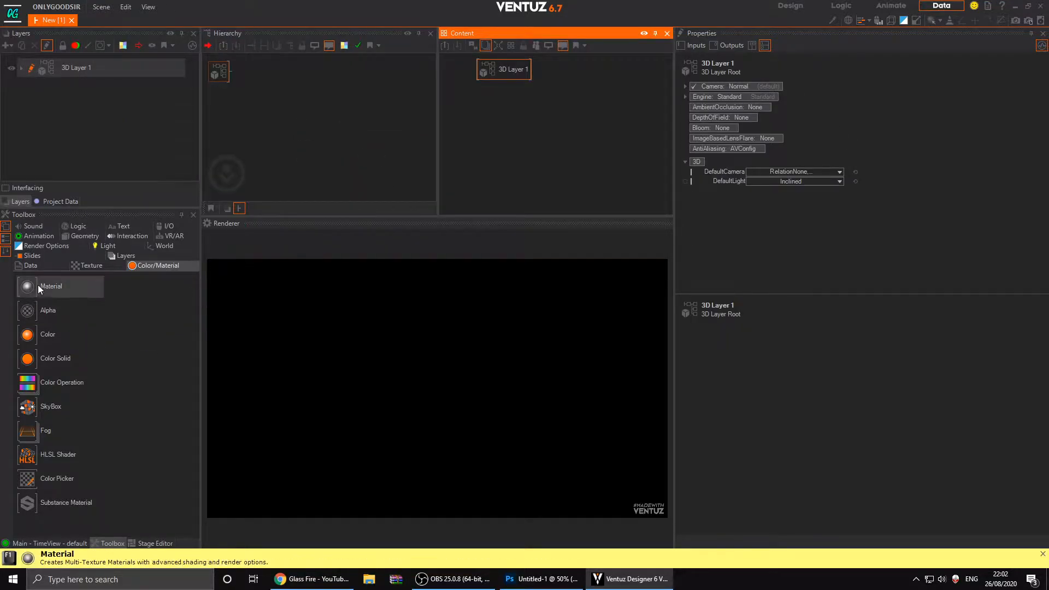
Build a chain of an Axis, a Material and a Torus geometry in the 3D layer's hierarchy.
left_click(163, 244)
left_click_drag(36, 287, 247, 86)
left_click(140, 230)
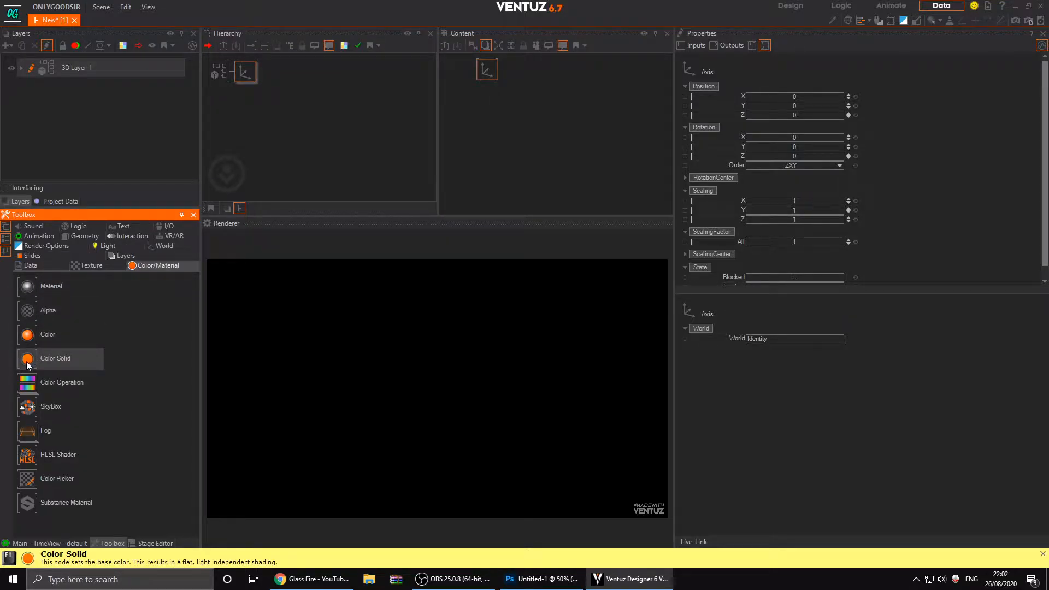
left_click_drag(297, 55, 272, 72)
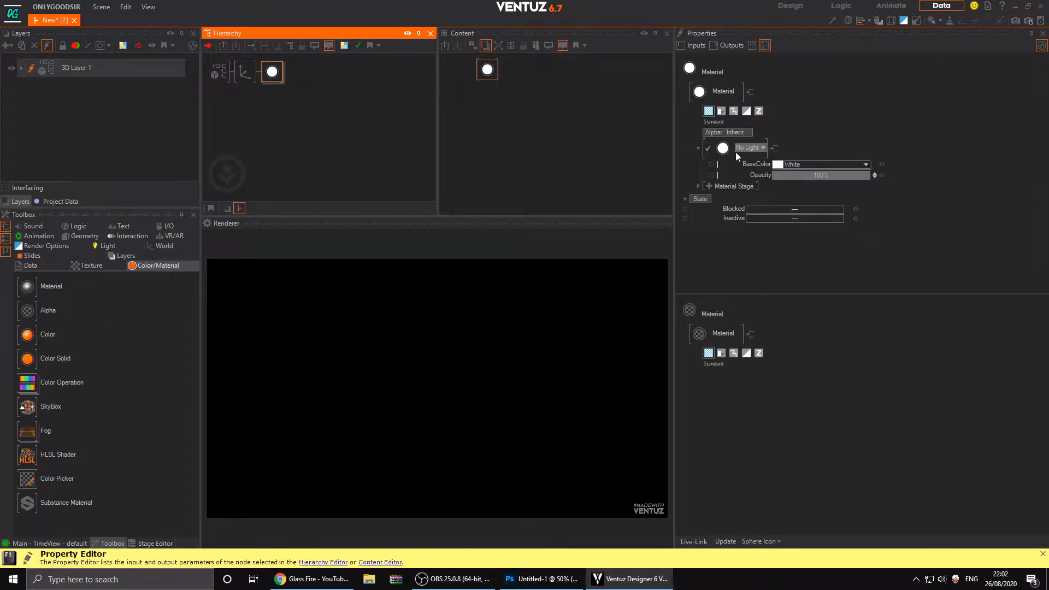
left_click(78, 266)
left_click(82, 236)
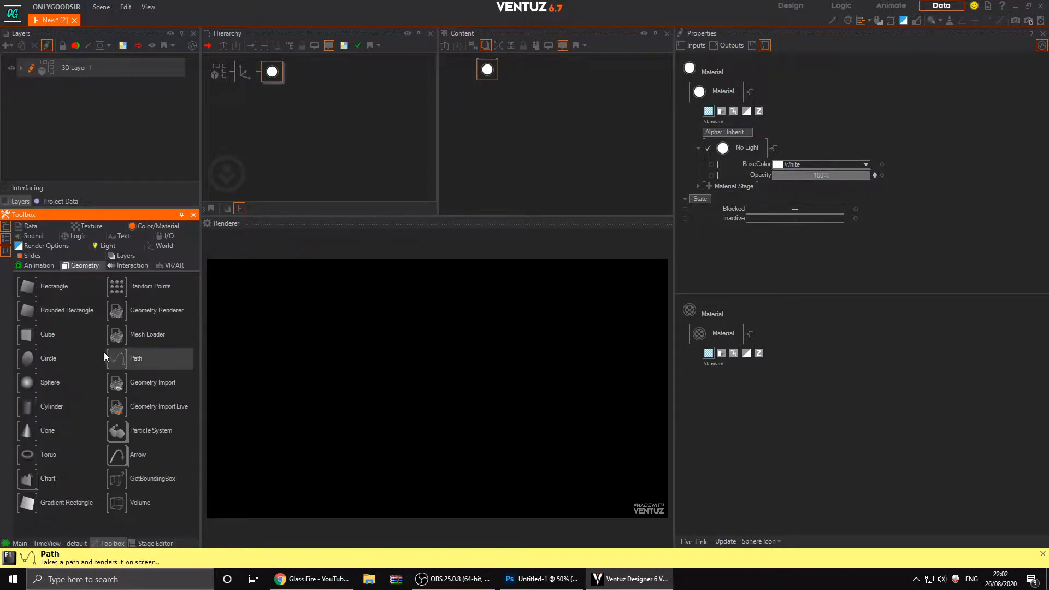
left_click_drag(330, 94, 273, 72)
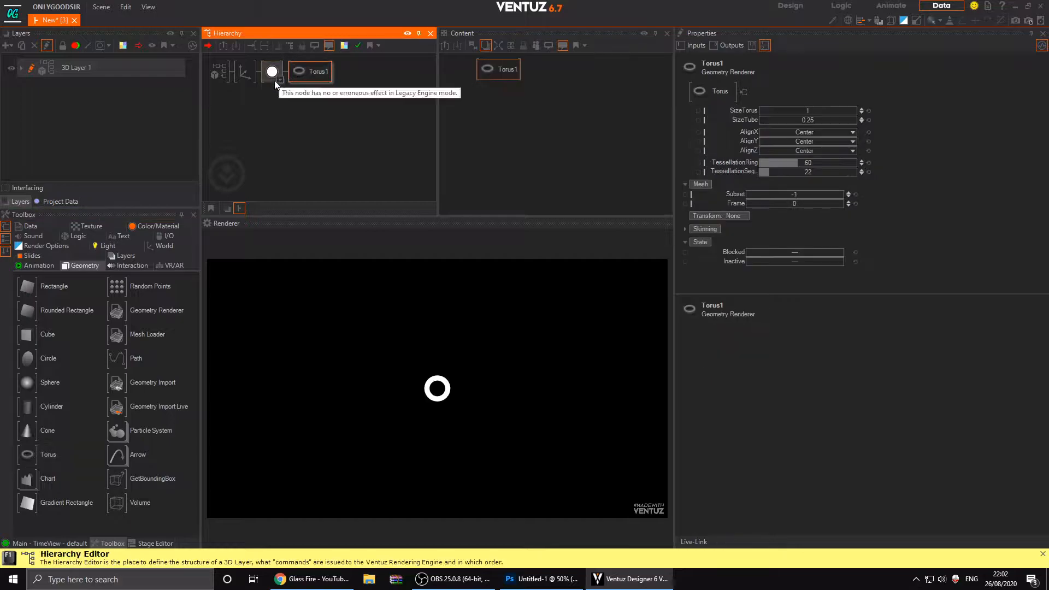
Set the Axis's overall scaling factor to 11.3 and its X rotation to 90.
left_click(244, 71)
left_click_drag(821, 244, 861, 245)
left_click_drag(796, 137, 829, 139)
double_click(808, 136)
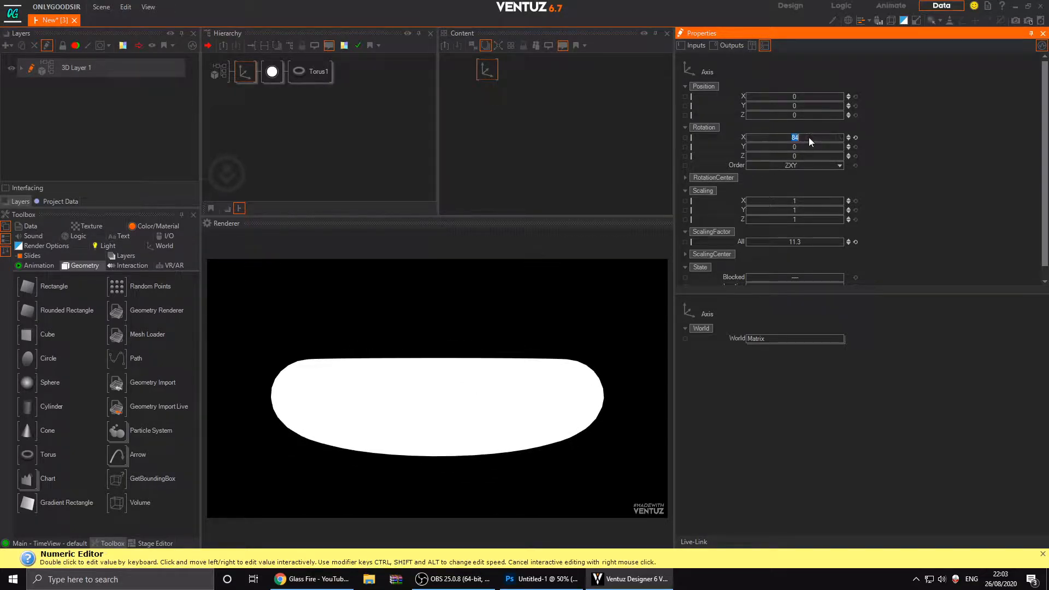
type("90")
key("Return")
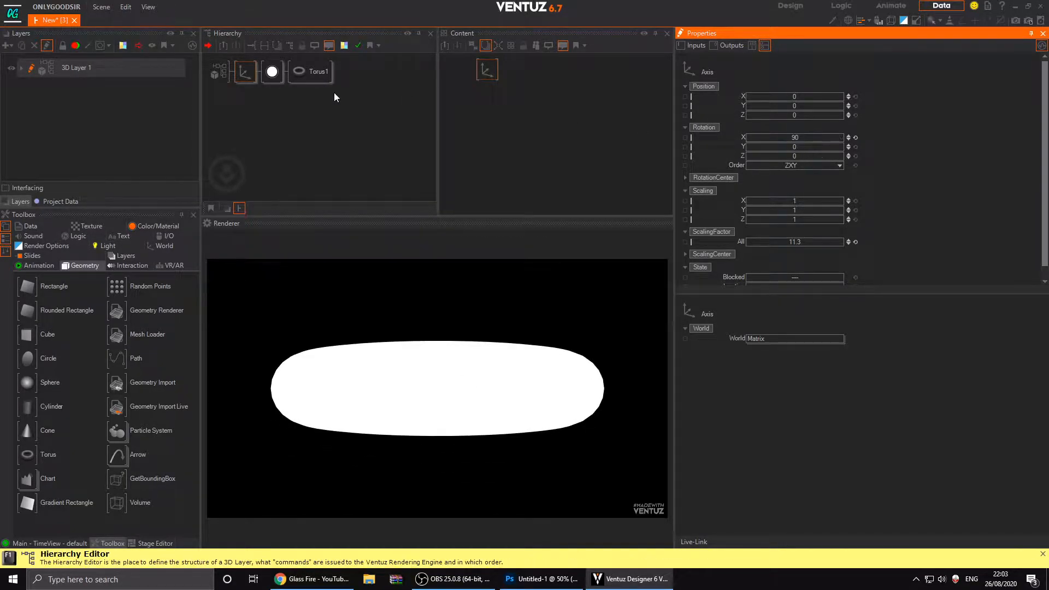
Tilt the torus to an X rotation of 55 and insert a Fog node ahead of its Axis.
left_click(246, 71)
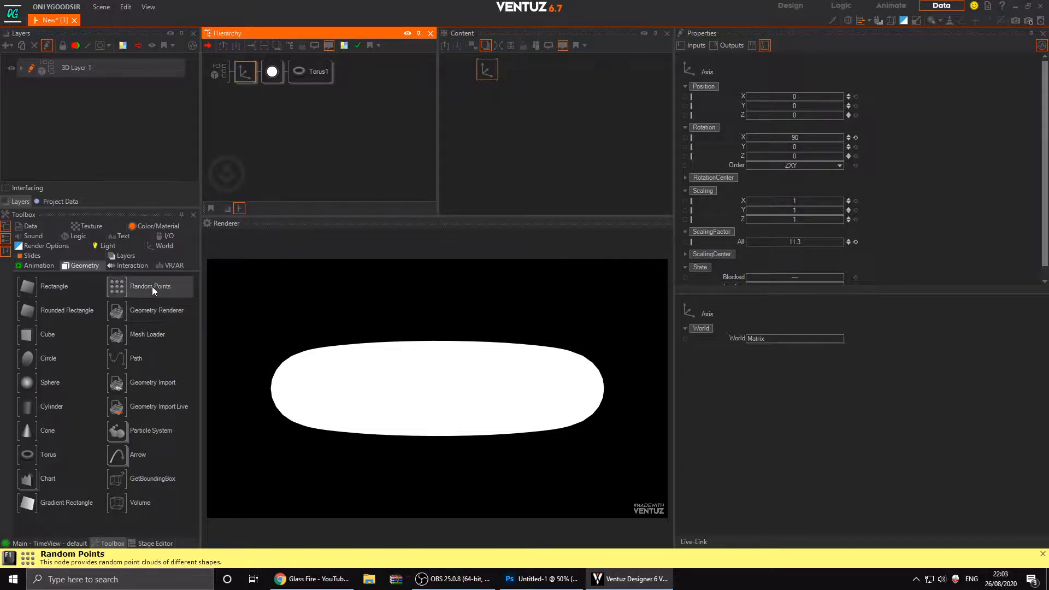
left_click_drag(798, 138, 787, 138)
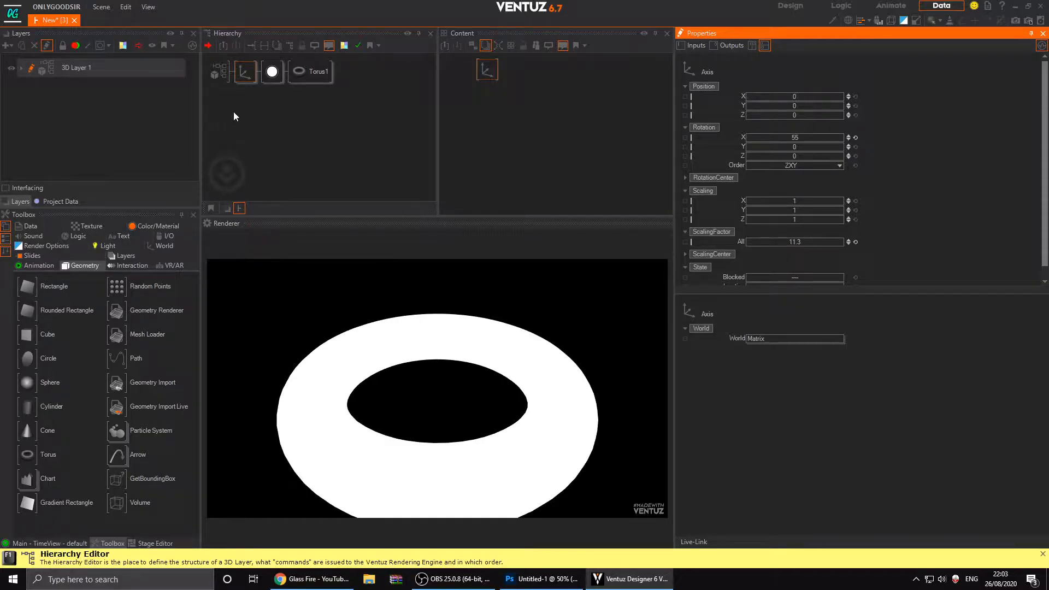
left_click(145, 227)
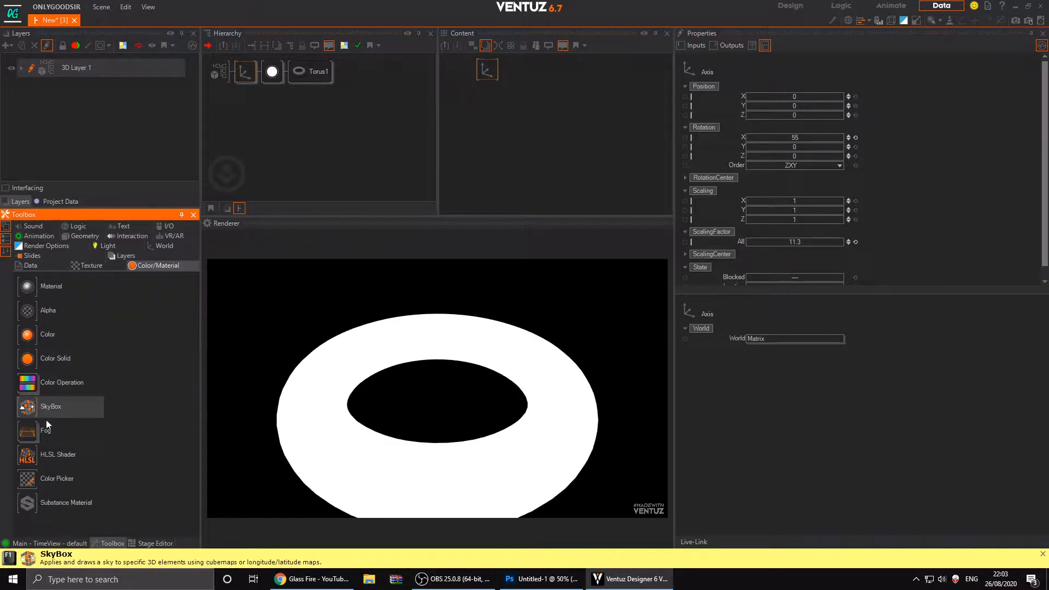
mouse_move(49, 442)
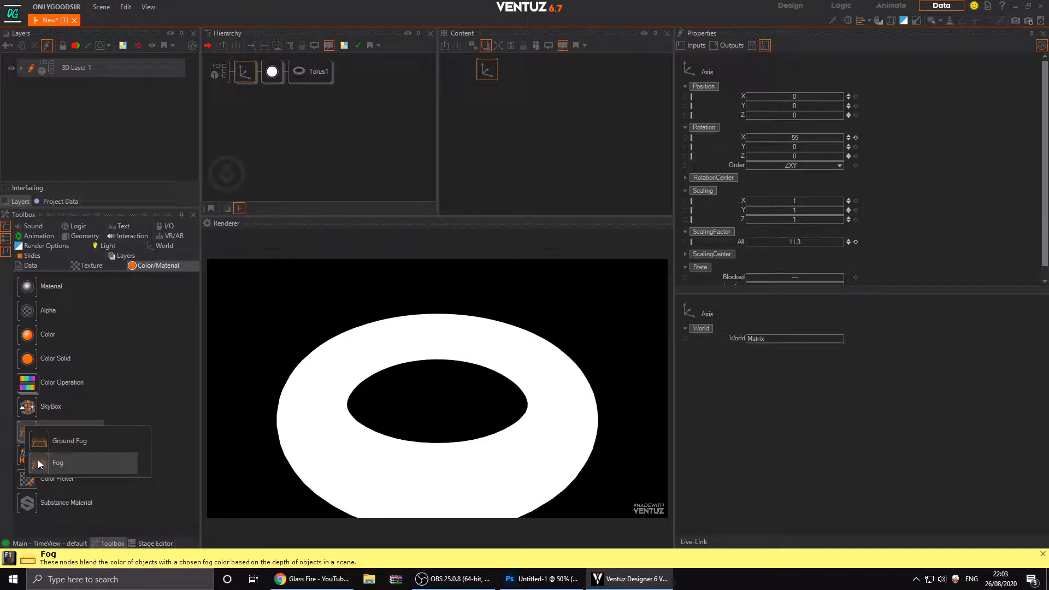
left_click_drag(40, 463, 264, 307)
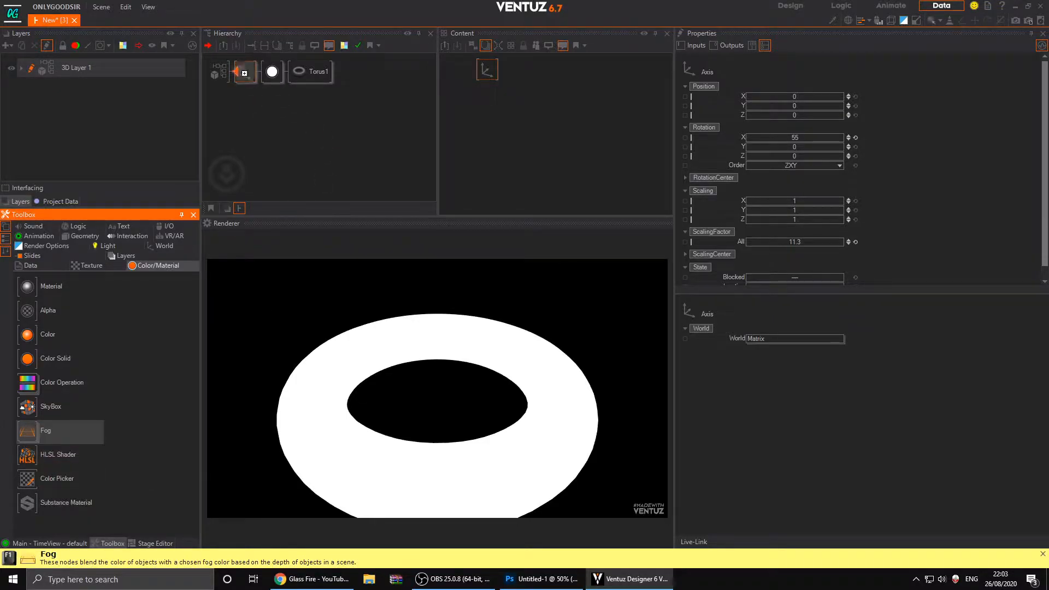
left_click_drag(243, 75, 239, 74)
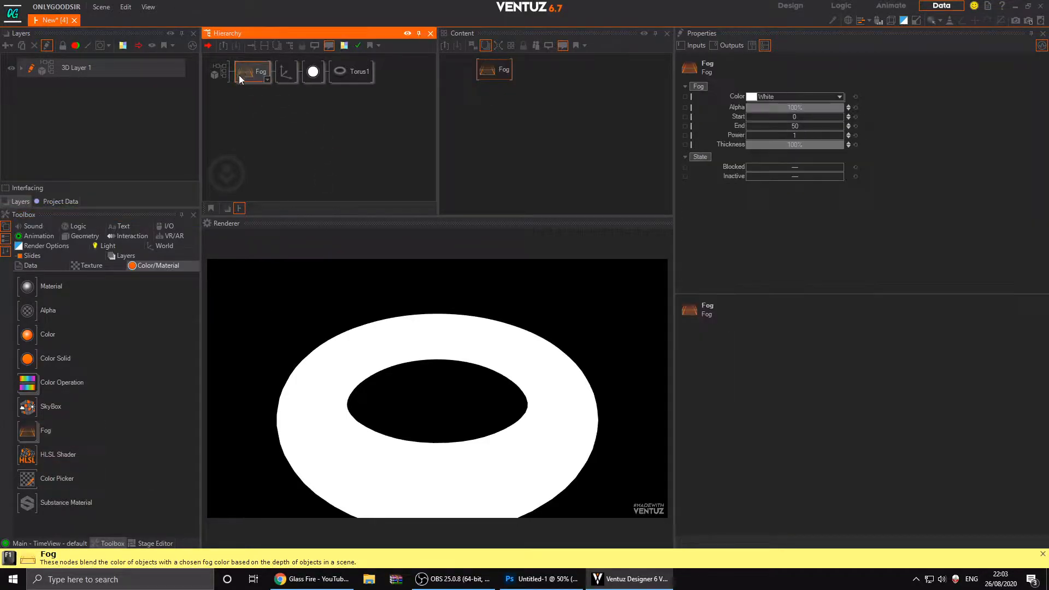
Try an X rotation of 90 on the Axis, enlarge its scaling factor to 16.7, and settle the X rotation at 68.
left_click(295, 75)
double_click(810, 137)
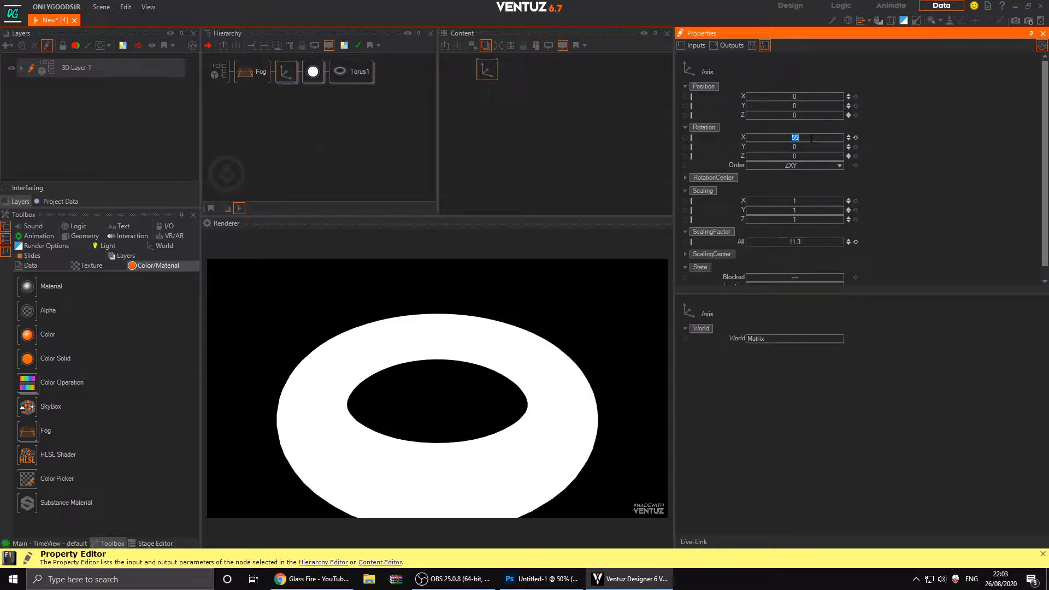
type("90")
key("Return")
mouse_move(787, 242)
left_mouse_down()
mouse_move(813, 242)
mouse_move(801, 241)
left_mouse_up()
left_click_drag(799, 141, 809, 141)
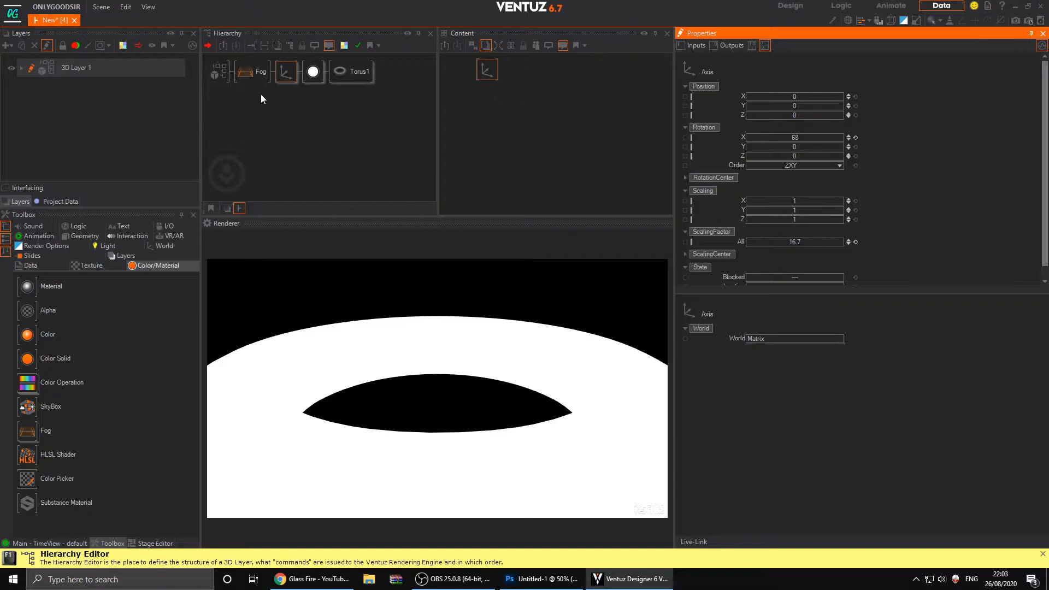
Set the Fog colour to black (0, 0, 0), lower its End distance to about 30.98 and adjust its Power.
left_click(257, 73)
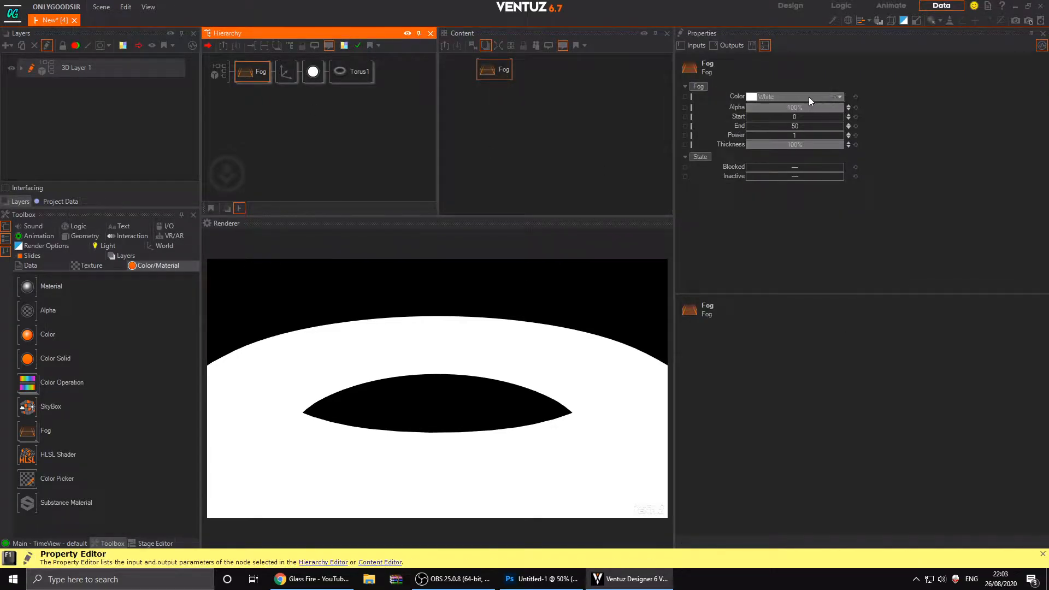
left_click(837, 96)
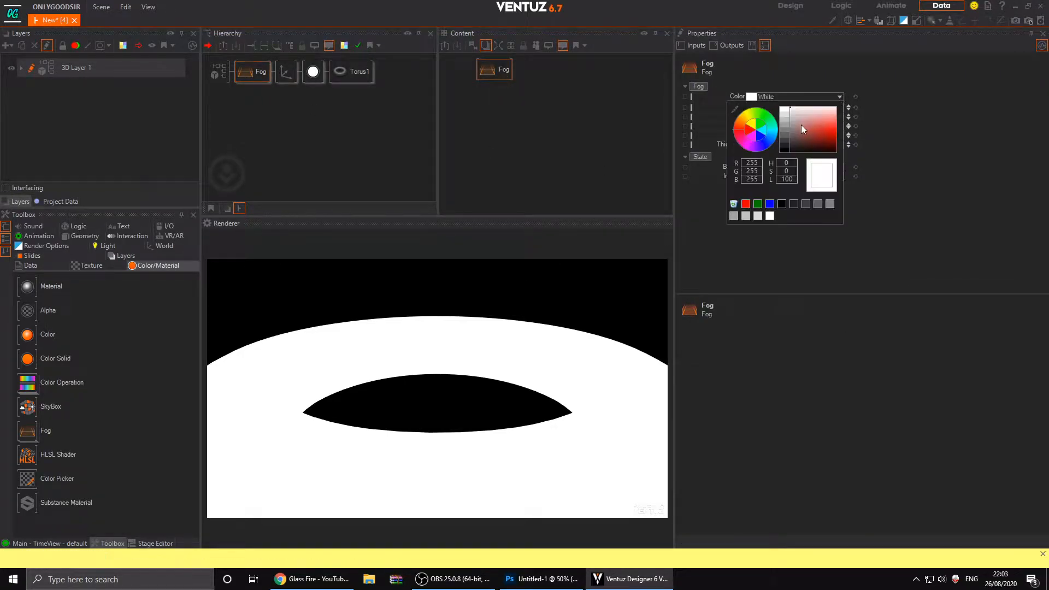
left_click(801, 124)
left_click(862, 237)
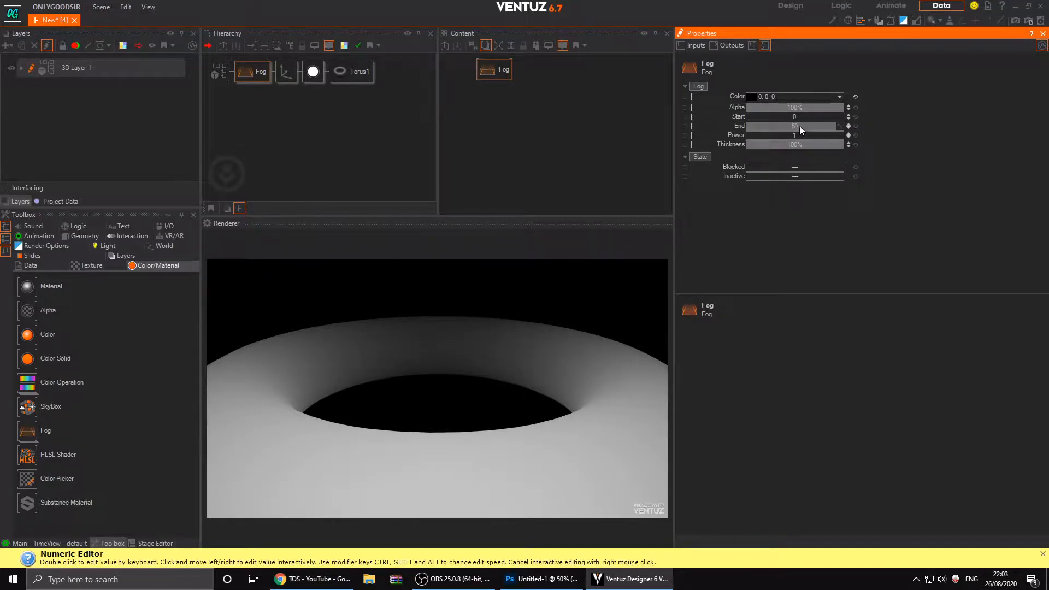
mouse_move(798, 125)
left_mouse_down()
mouse_move(743, 125)
mouse_move(794, 135)
left_mouse_up()
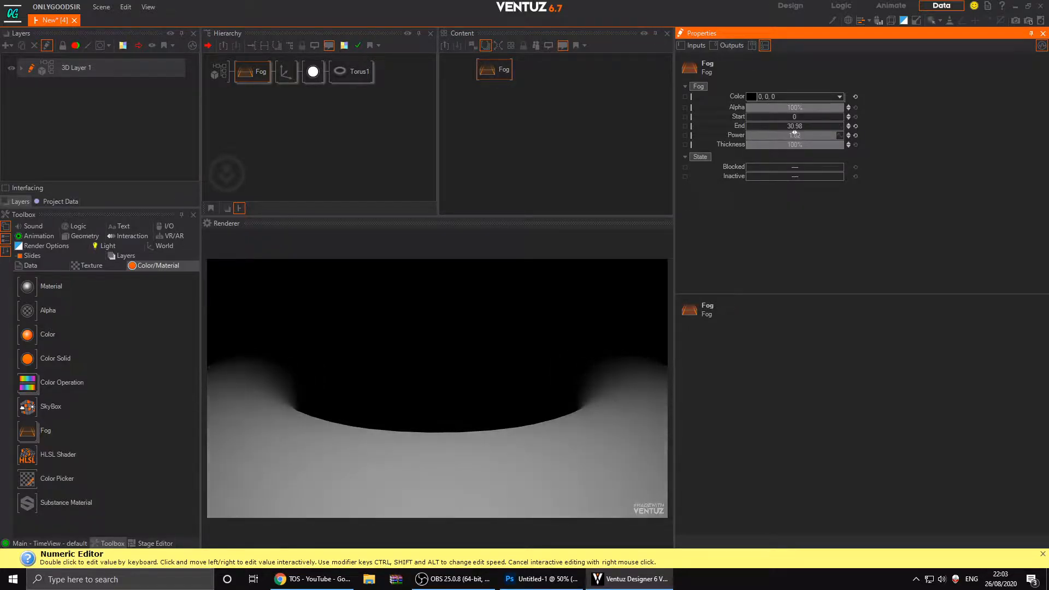
Set the torus Axis's X rotation to 90 and shift its position along Z.
left_click(286, 72)
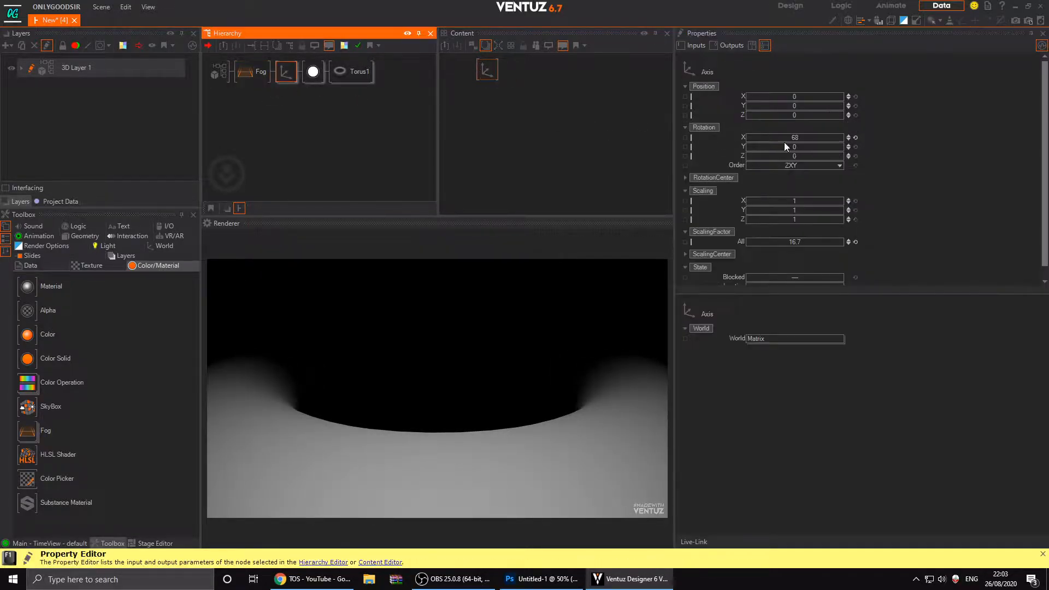
double_click(812, 136)
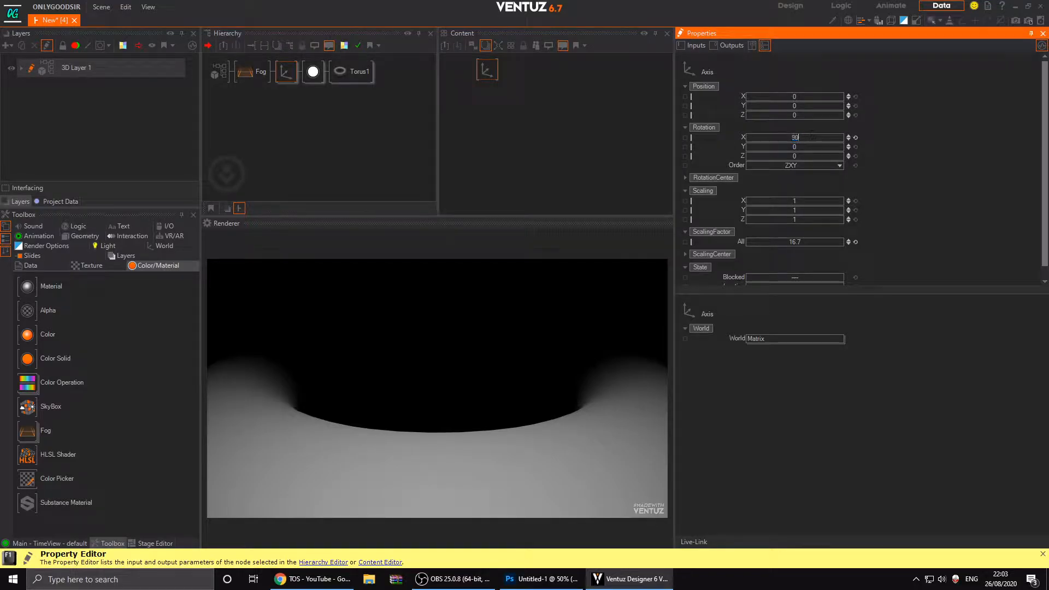
type("90")
key("Return")
left_click_drag(795, 114, 839, 113)
Set the torus material's draw mode to Solid with Frontfaces culling so the inside of the tube is drawn.
left_click(313, 72)
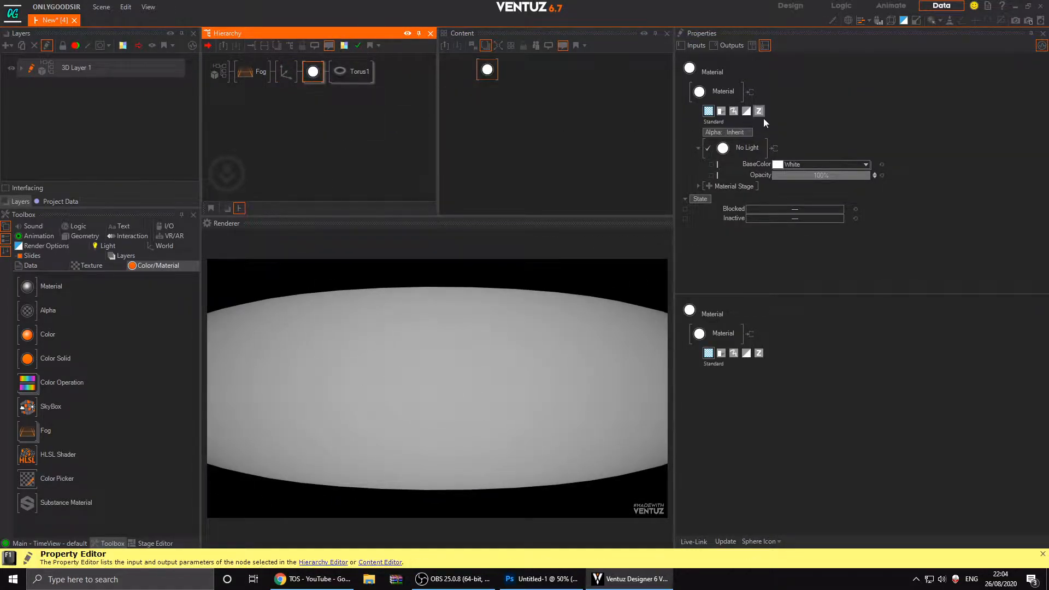
left_click(733, 112)
left_click(755, 133)
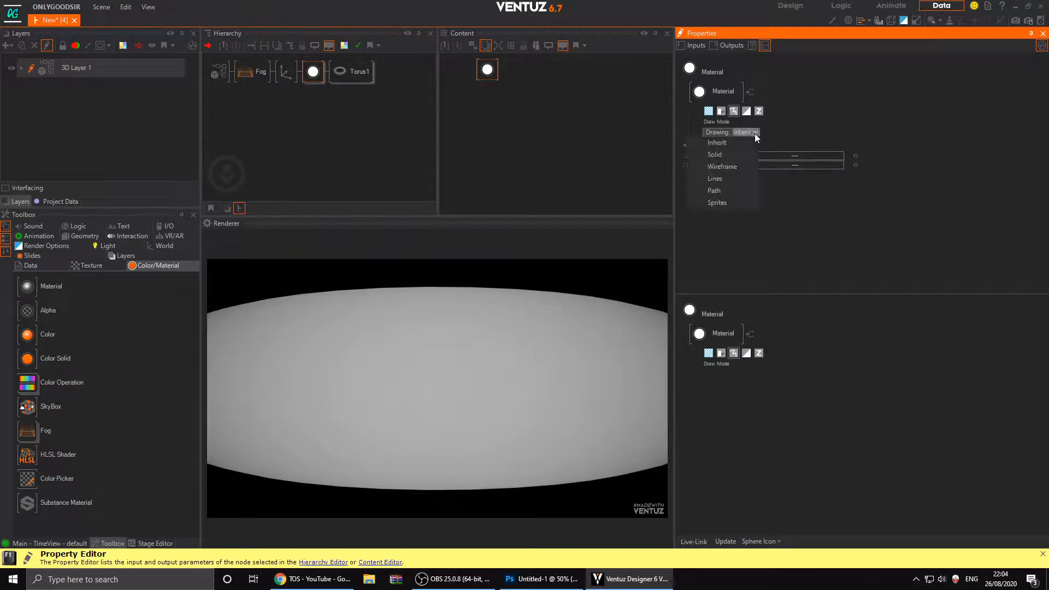
left_click(725, 155)
left_click(830, 143)
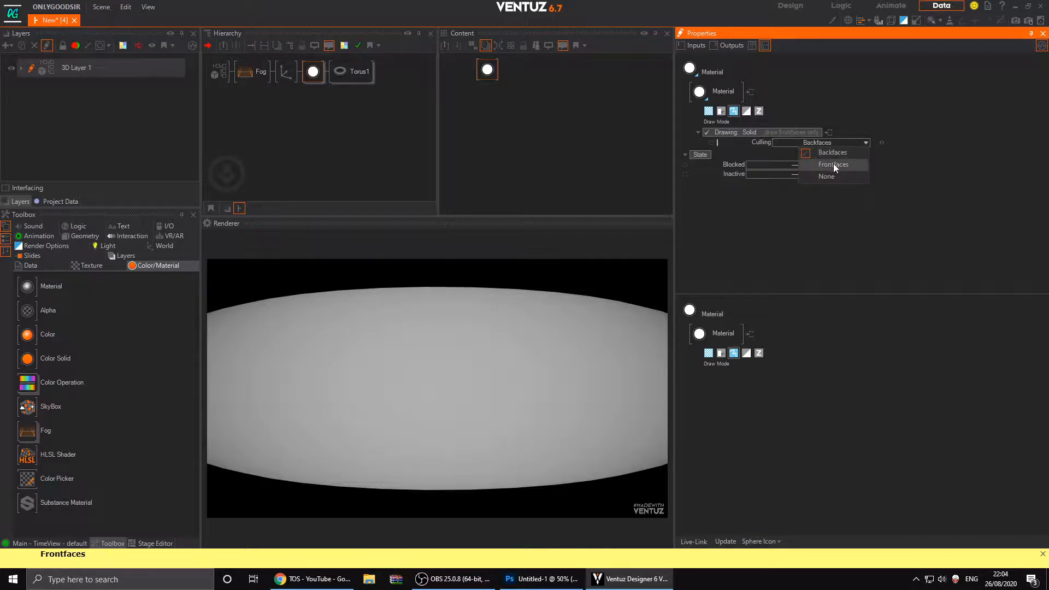
left_click(834, 164)
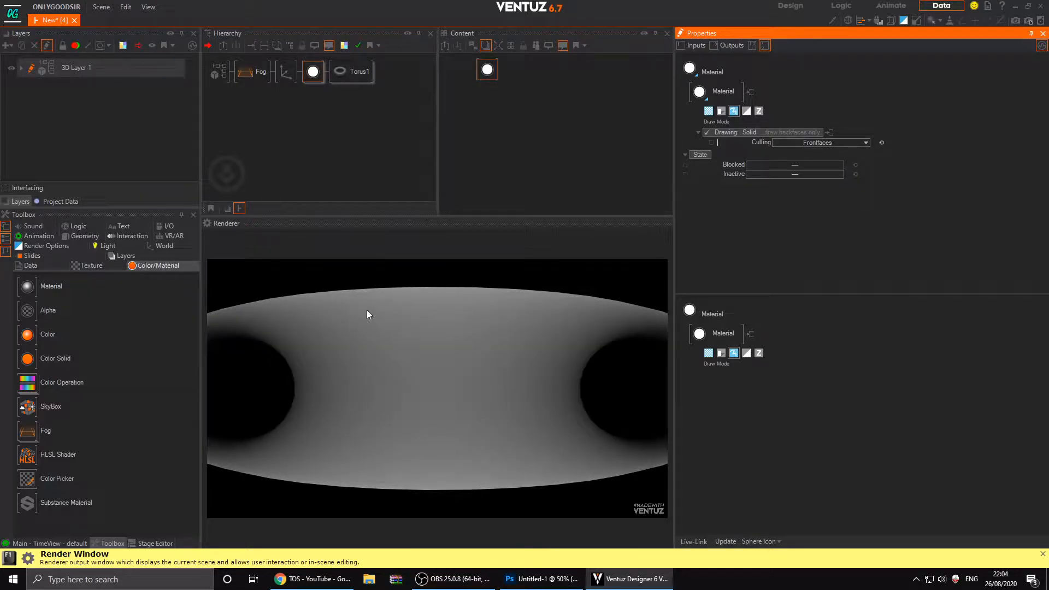
Widen the torus's SizeTube to about 0.373 and raise the Fog's End distance to about 43.96.
left_click(340, 72)
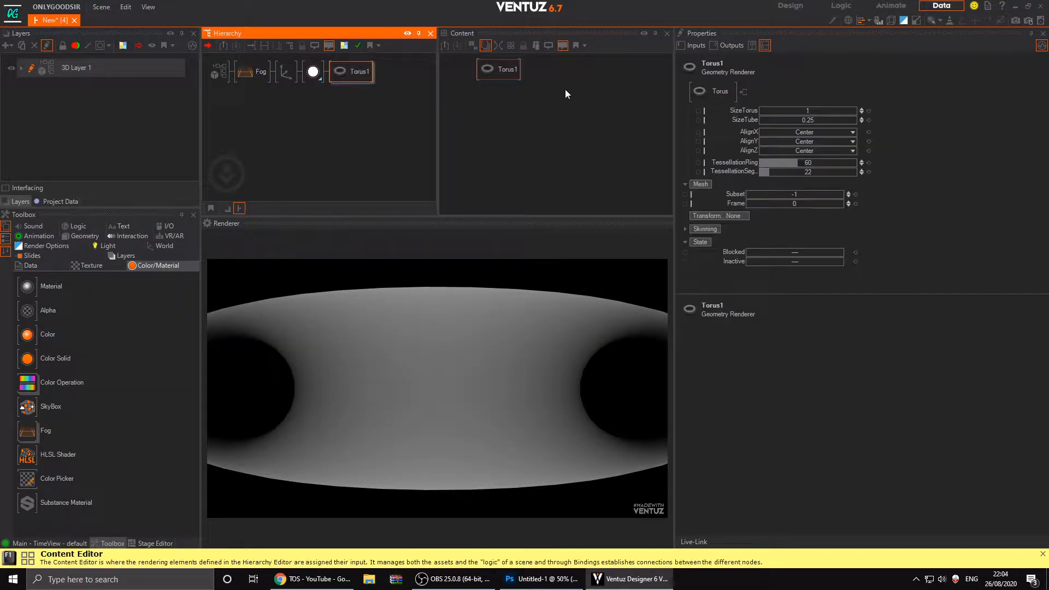
left_click(508, 71)
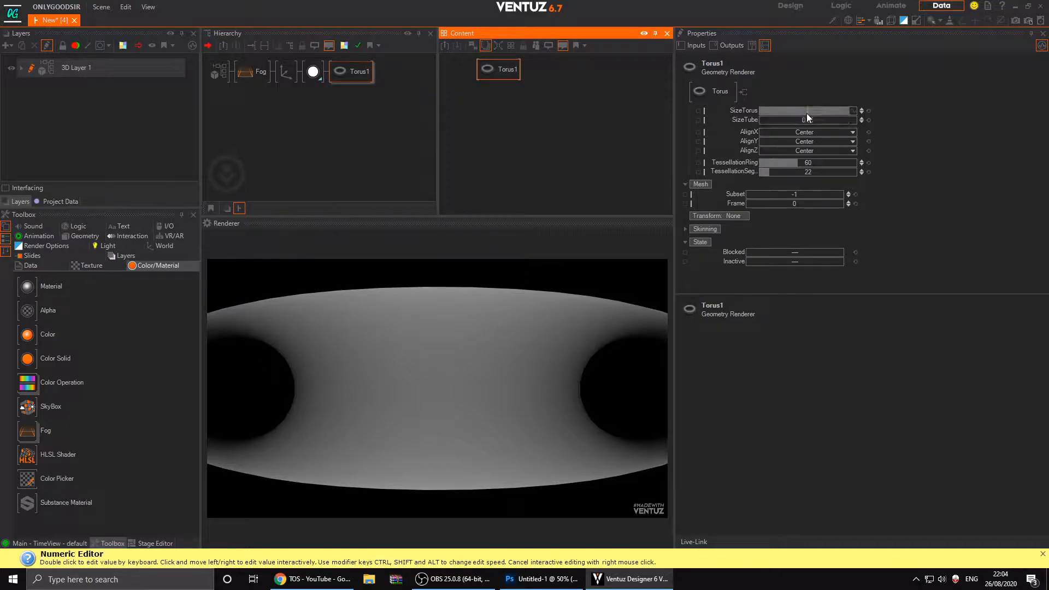
mouse_move(812, 119)
left_mouse_down()
mouse_move(787, 124)
mouse_move(829, 126)
left_mouse_up()
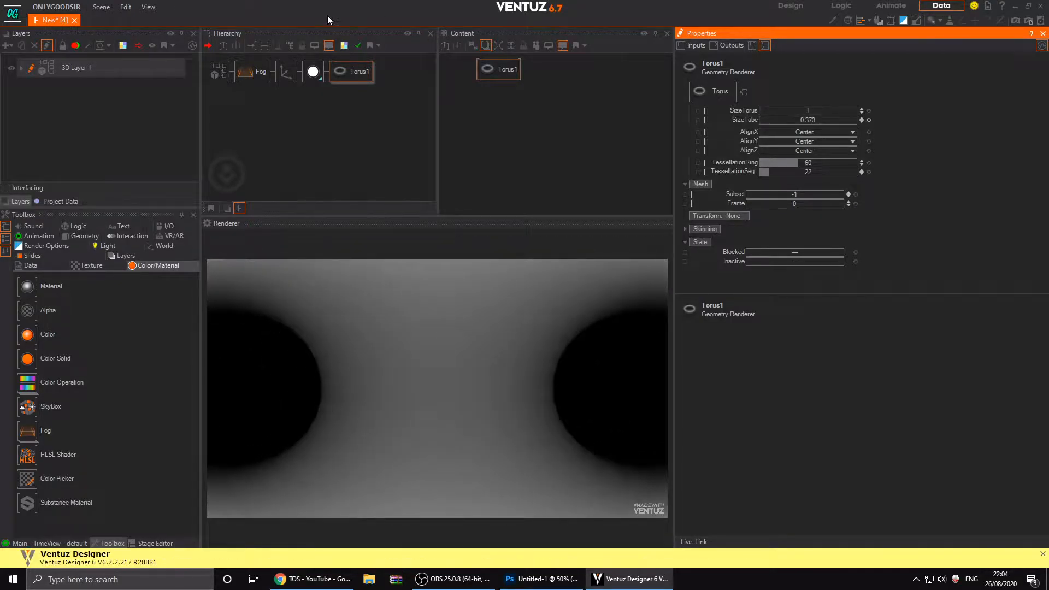
left_click(242, 73)
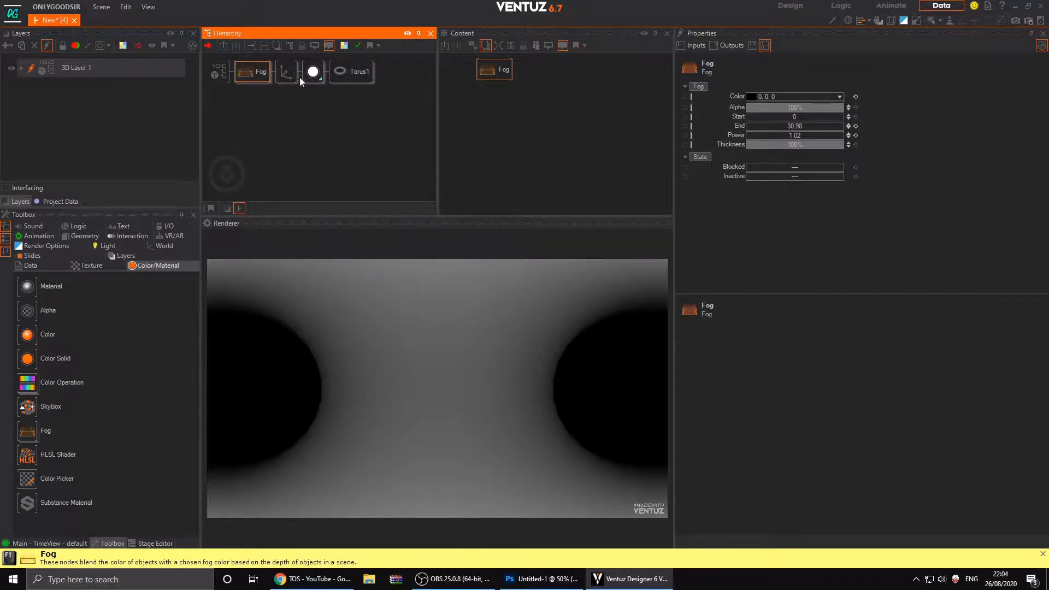
left_click_drag(797, 128, 839, 123)
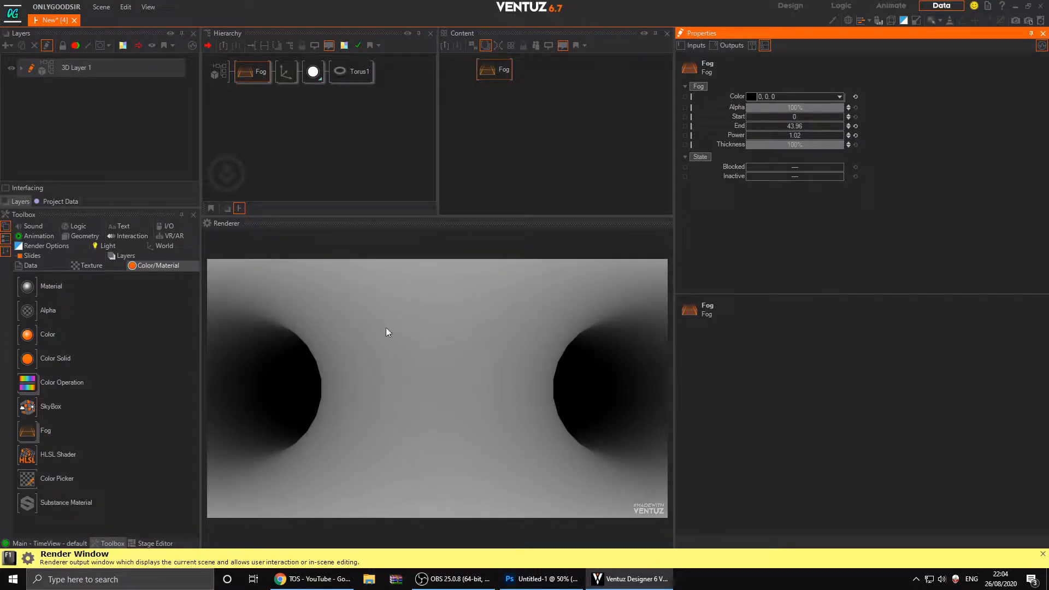
Add a Texture stage to the material's standard settings and load the image PAINT_BRUSH.png into it.
left_click(313, 71)
left_click(457, 128)
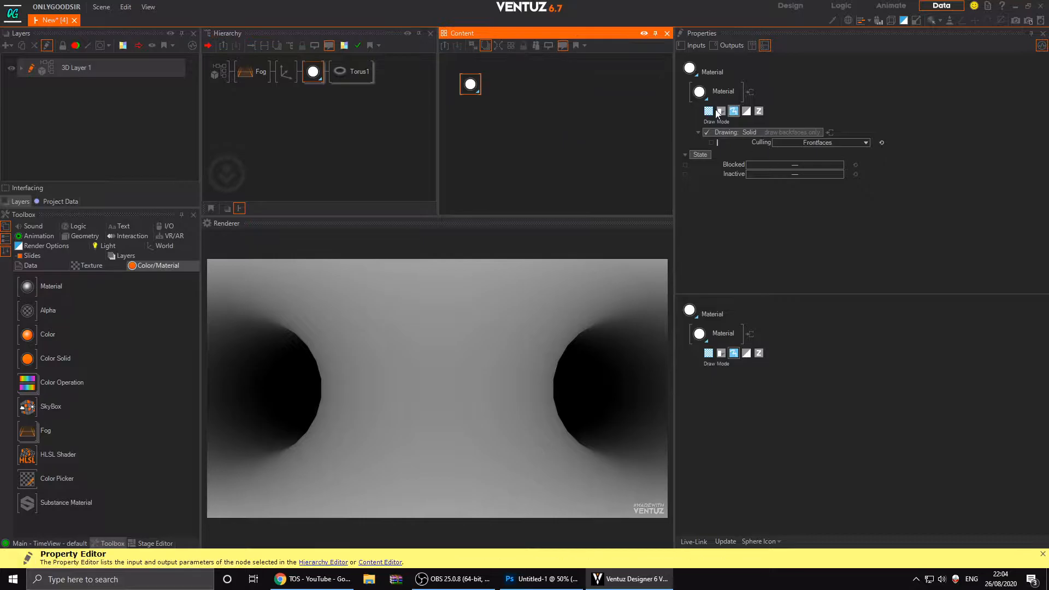
left_click(710, 114)
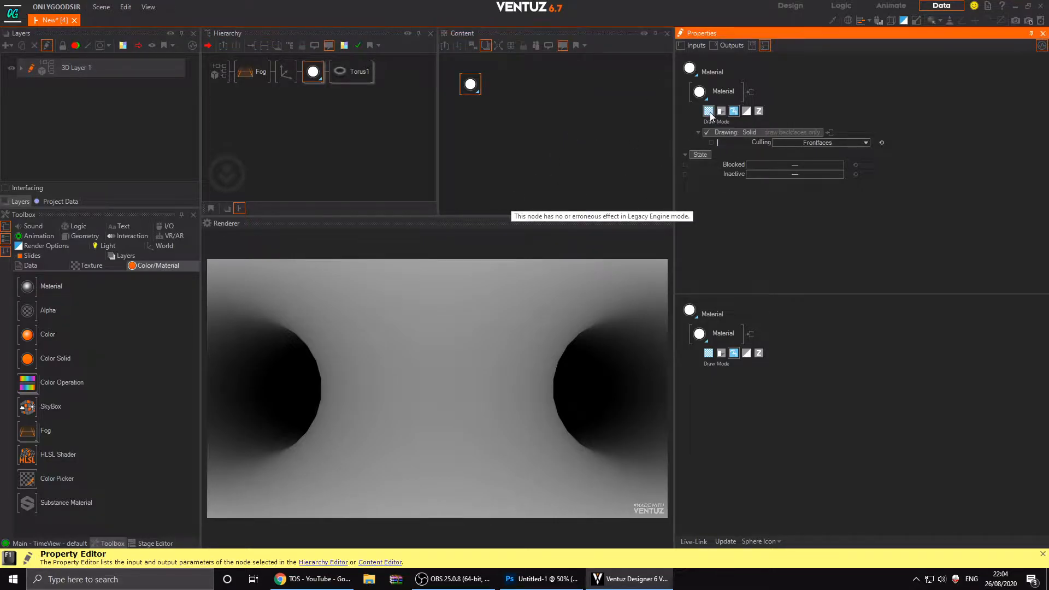
left_click(709, 112)
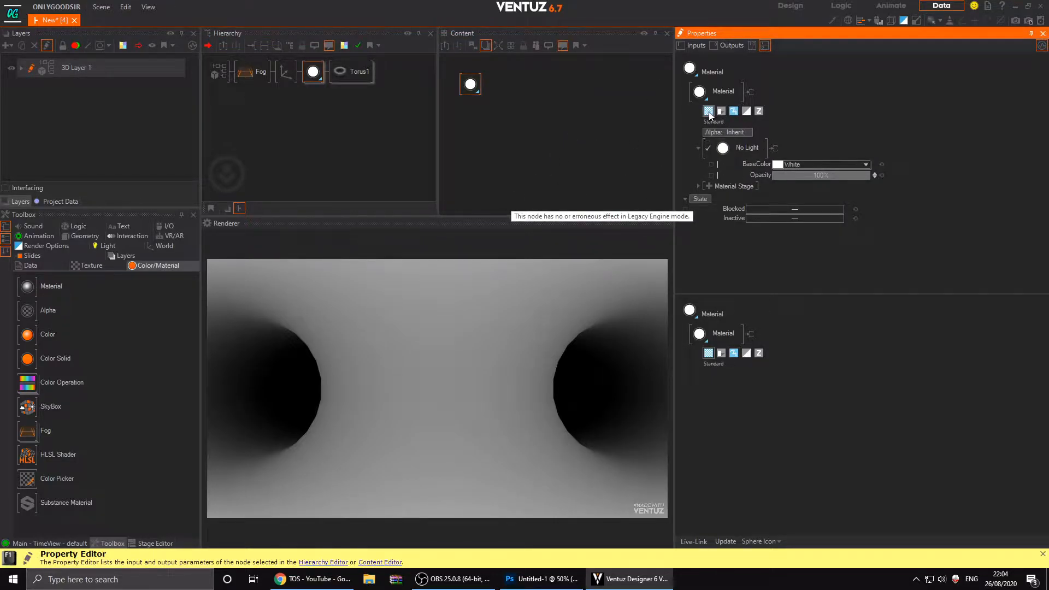
left_click(707, 186)
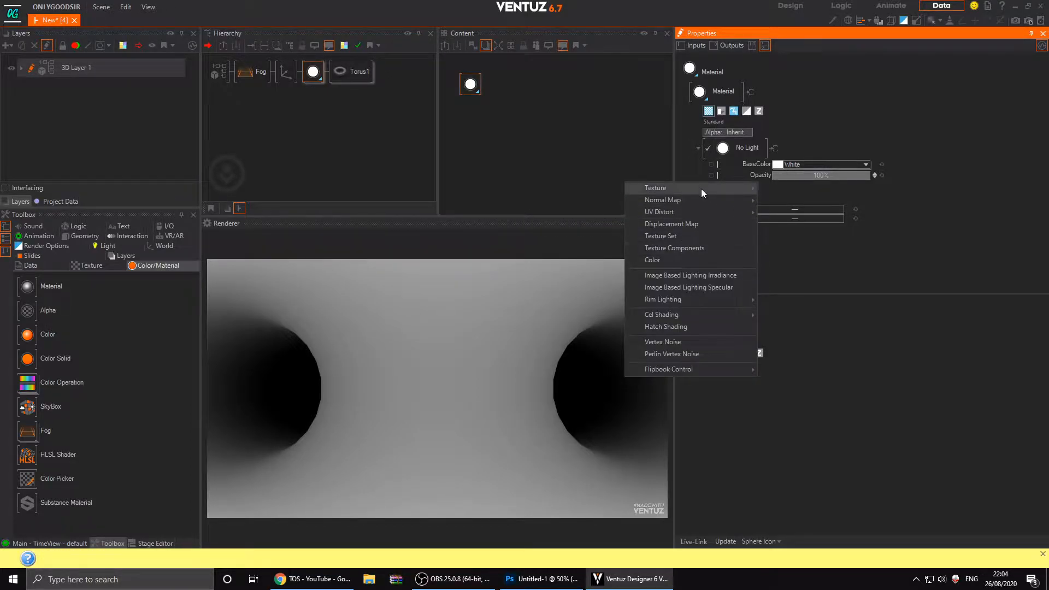
mouse_move(704, 188)
left_click(790, 216)
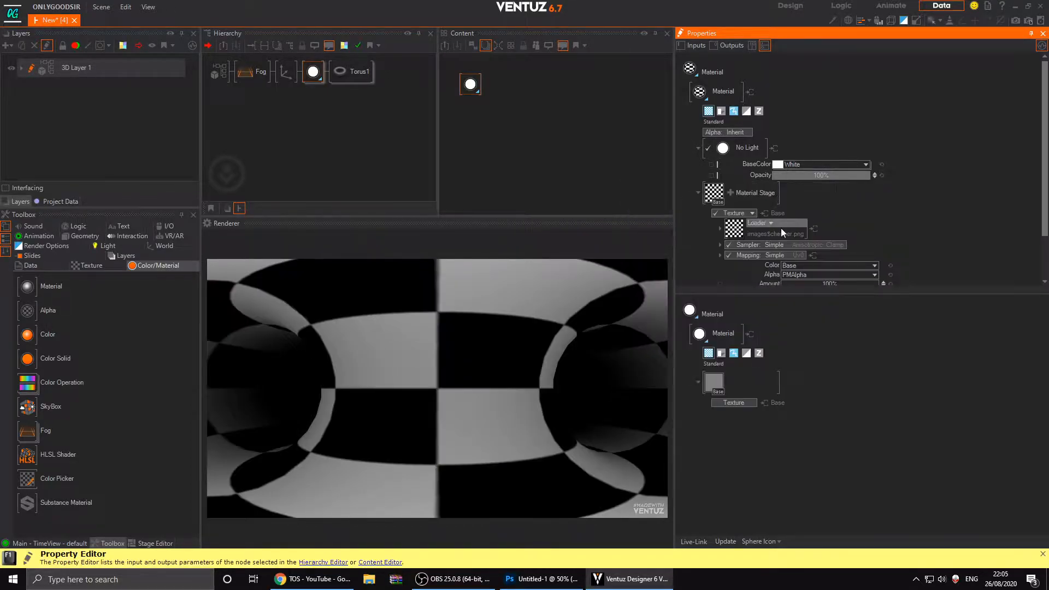
left_click(737, 230)
left_click(234, 290)
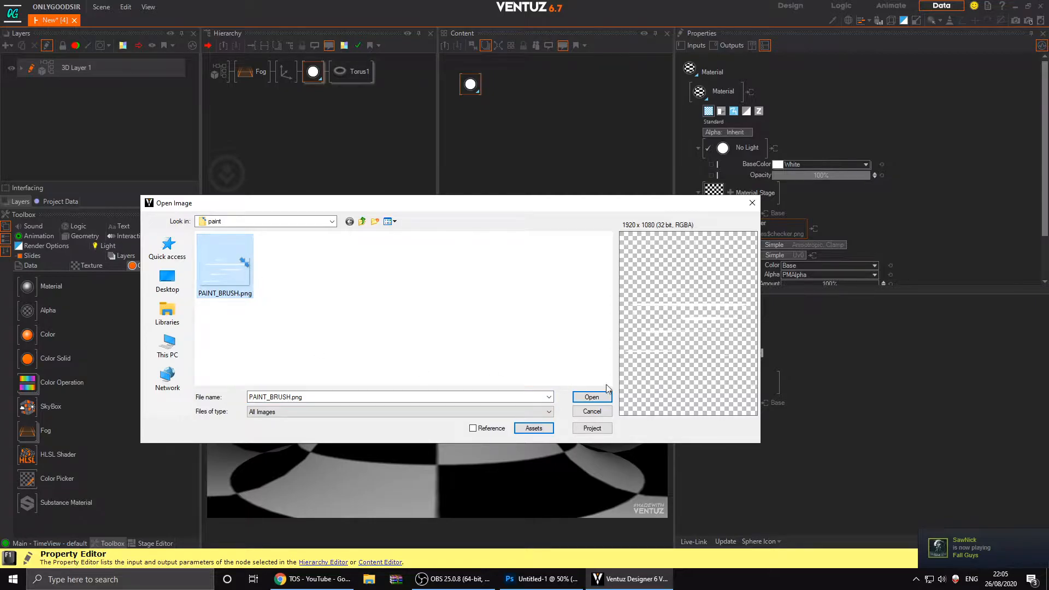
left_click(597, 396)
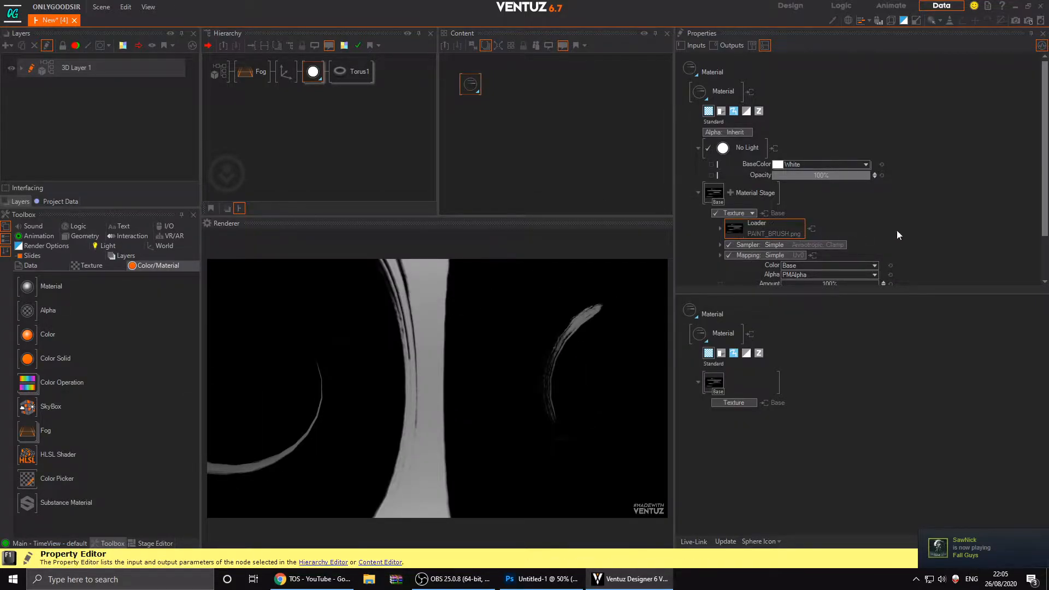
Set the paint texture's sampler to Simple Wrap and its mapping to 2D Mapping.
scroll(827, 229, "down", 1)
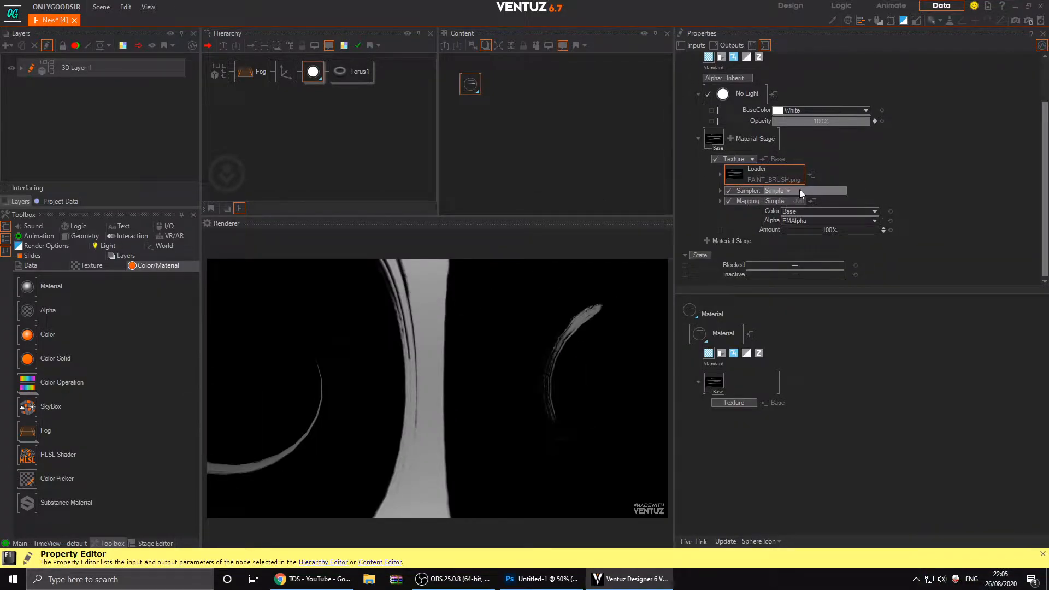
left_click(786, 191)
mouse_move(777, 201)
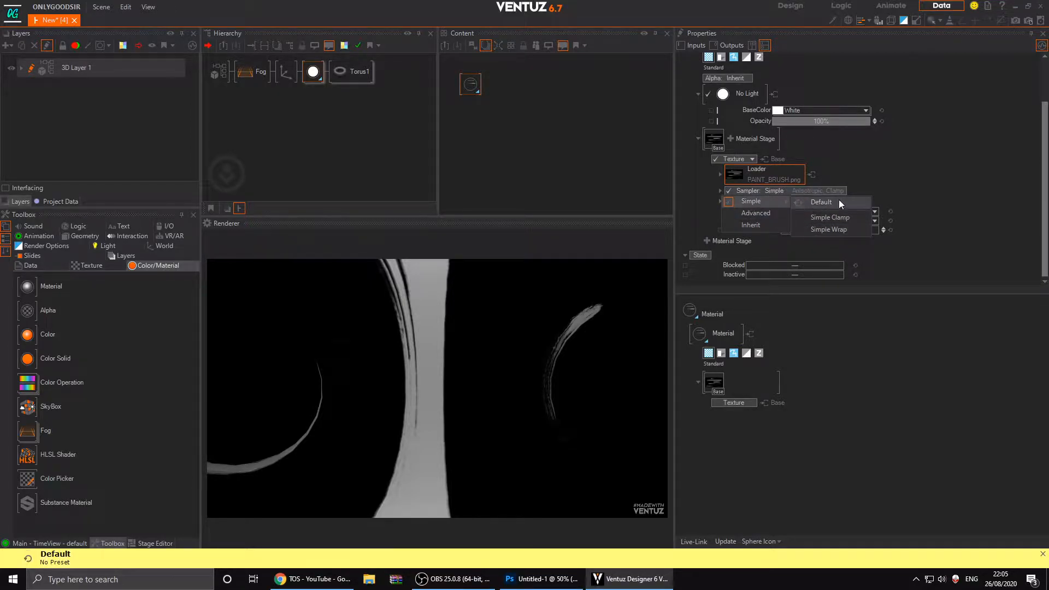
left_click(831, 230)
left_click(782, 209)
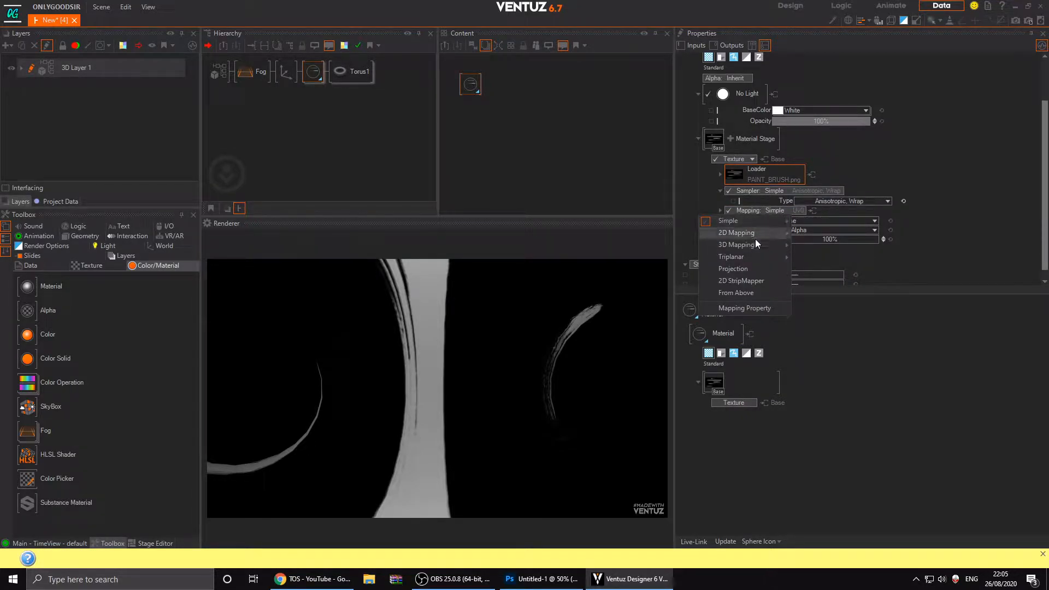
mouse_move(755, 234)
left_click(825, 247)
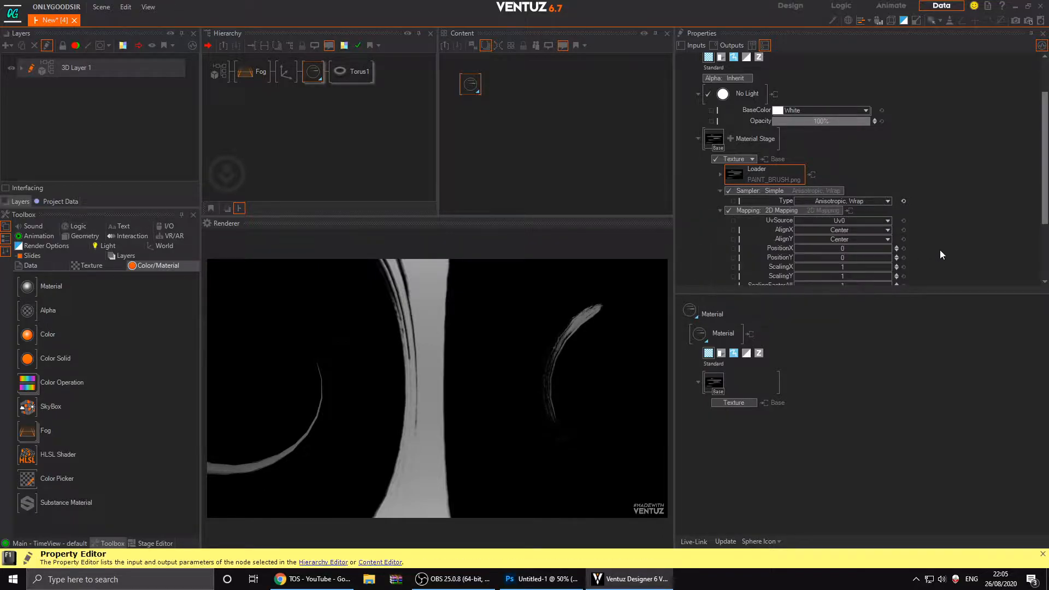
Reduce the texture mapping's ScalingX to about 0.51 and ScalingY to about 0.065.
scroll(941, 255, "down", 2)
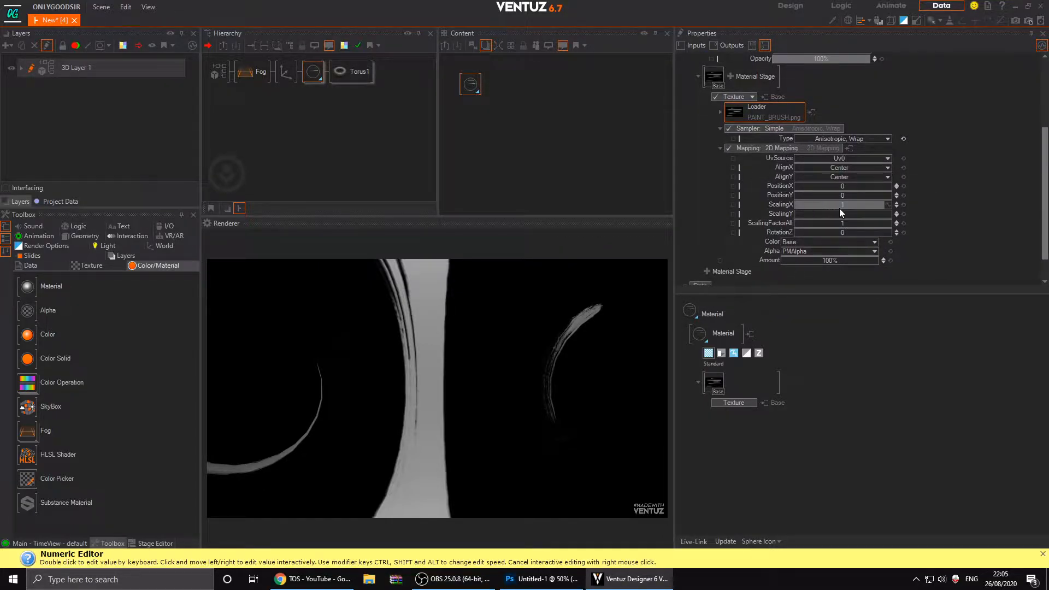
left_click_drag(855, 205, 840, 204)
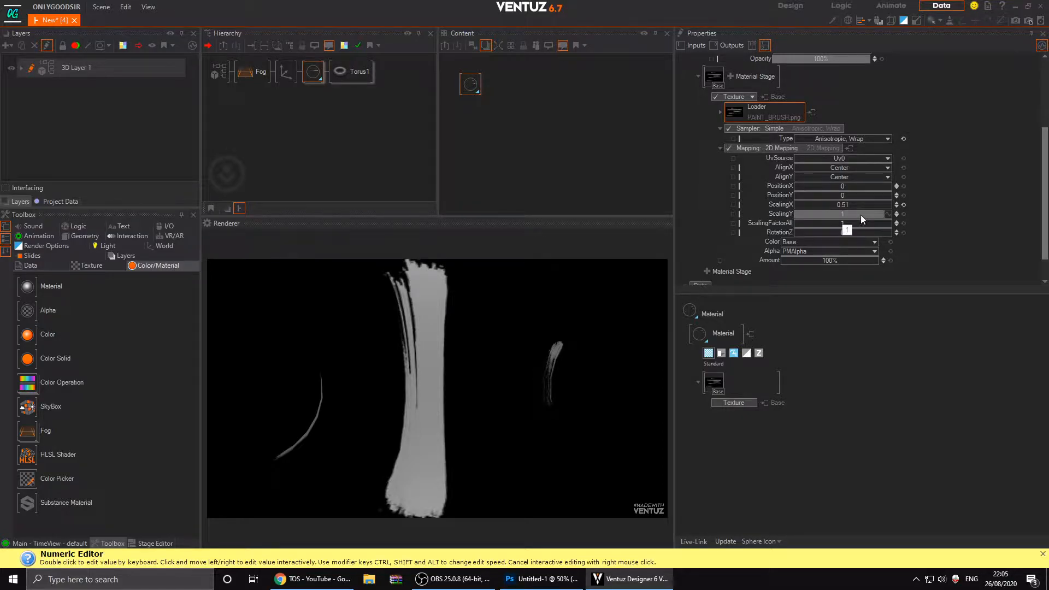
left_click_drag(861, 214, 835, 214)
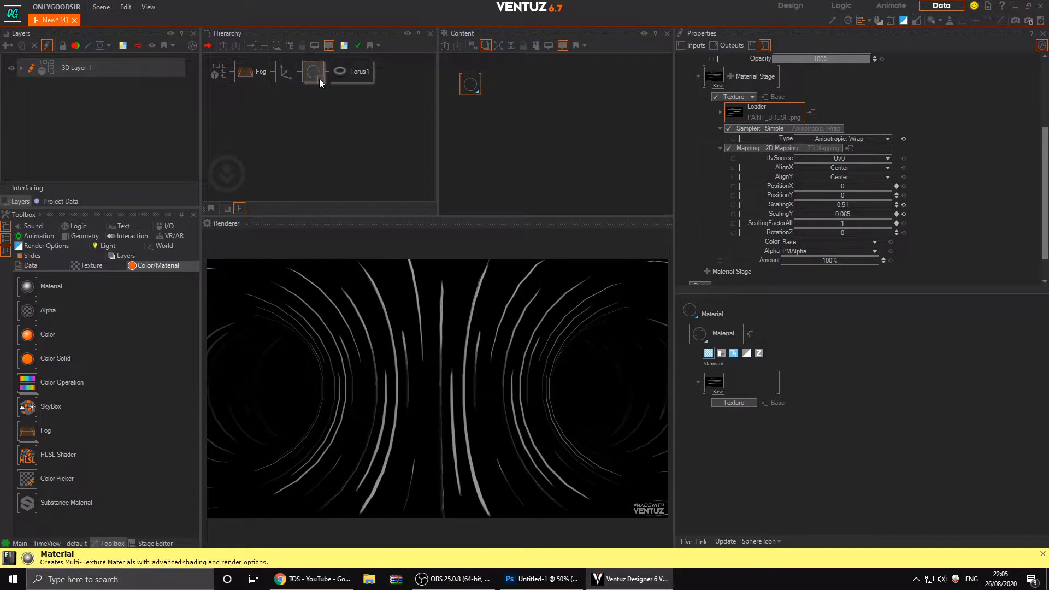
Change the material's BaseColor to a bright blue of about 40, 183, 254.
scroll(776, 58, "up", 3)
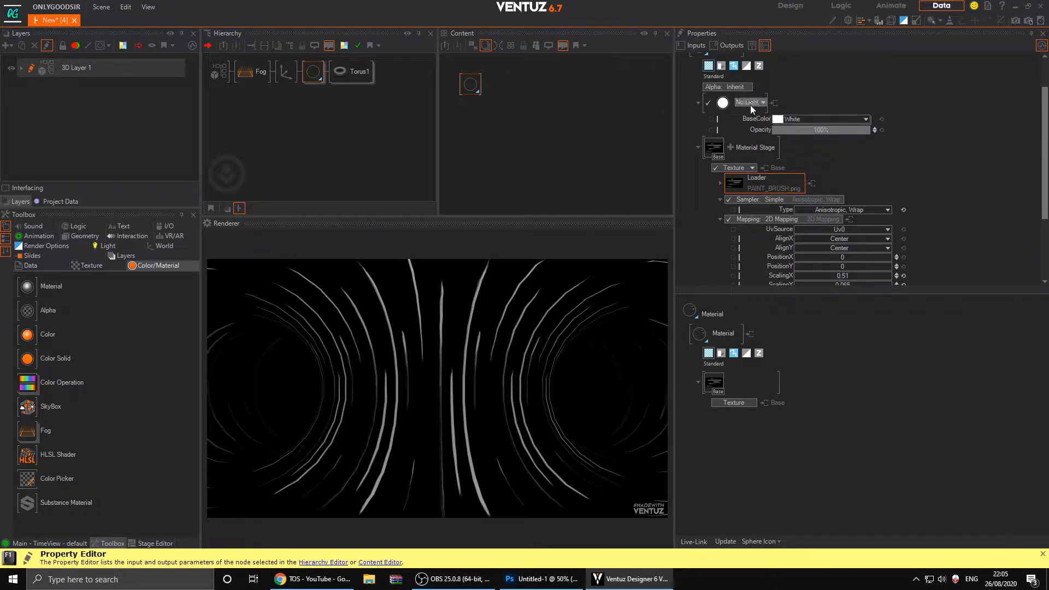
left_click(863, 119)
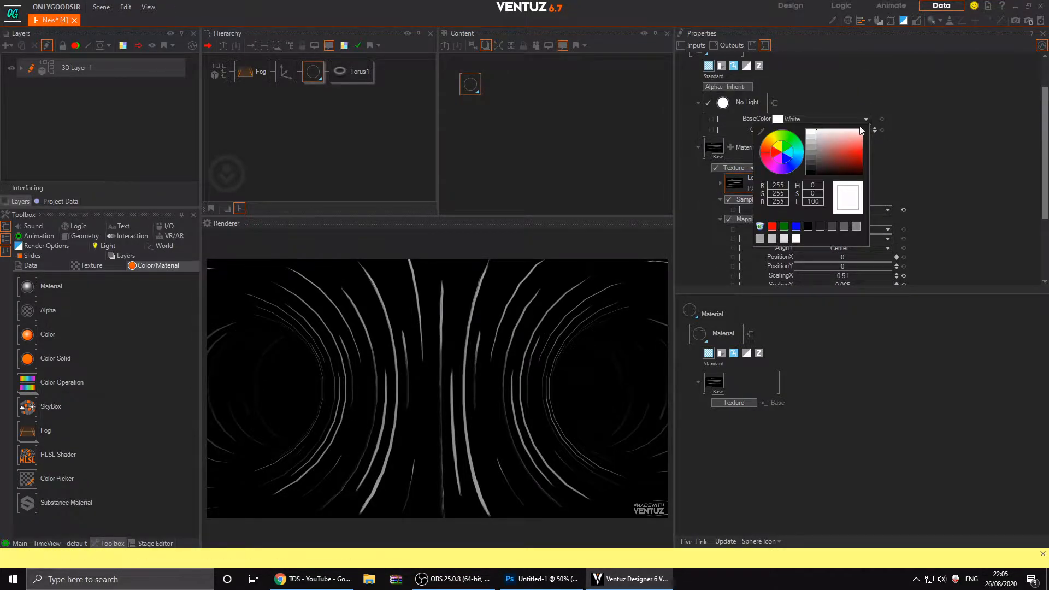
left_click_drag(811, 164, 879, 149)
left_click(801, 159)
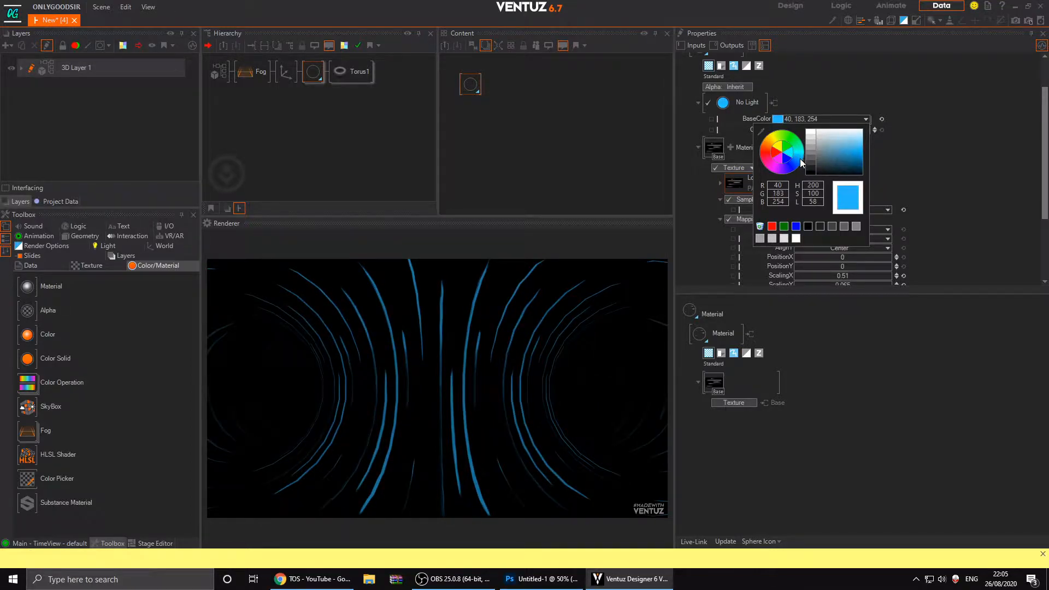
left_click(949, 138)
Adjust the Fog's End distance to about 41.36 and its Start distance to about 23.5.
left_click(252, 71)
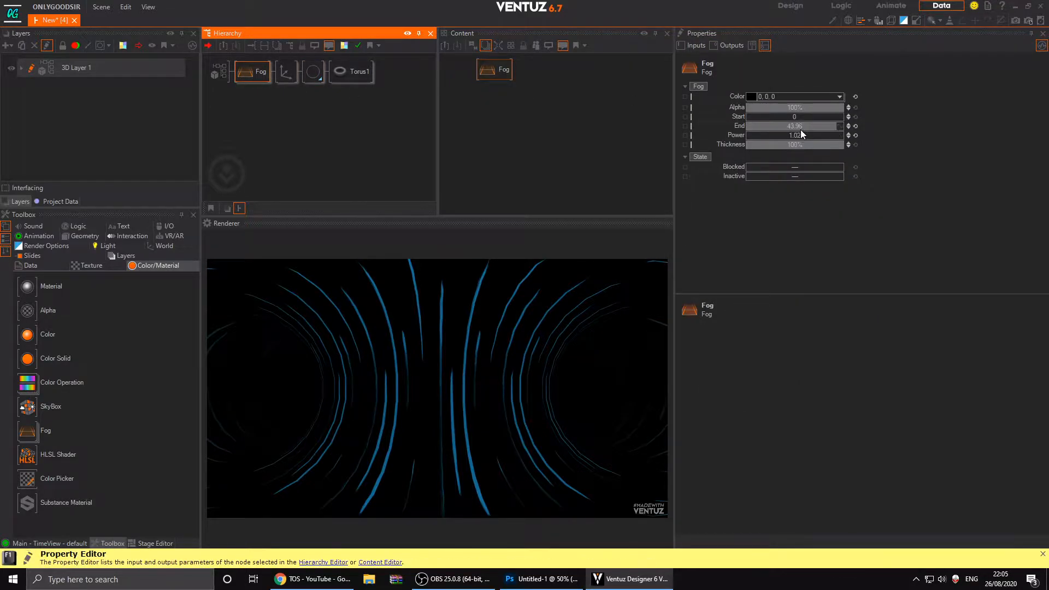
left_click_drag(797, 129, 802, 127)
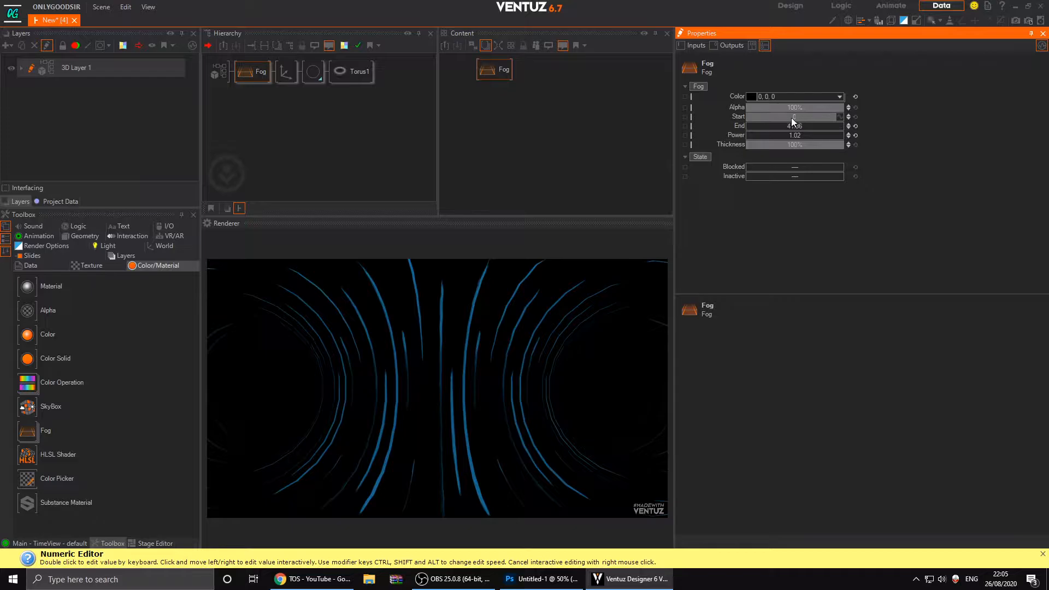
left_click_drag(796, 116, 806, 118)
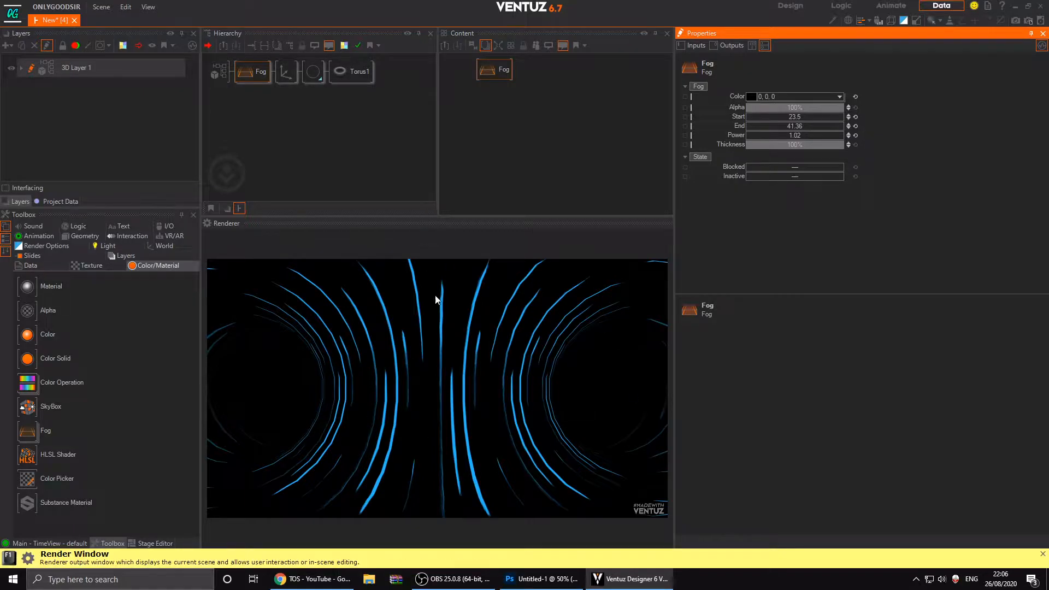
Try shifting the material's texture mapping along Y to about 3.135, and reset PositionY to its default.
left_click(314, 72)
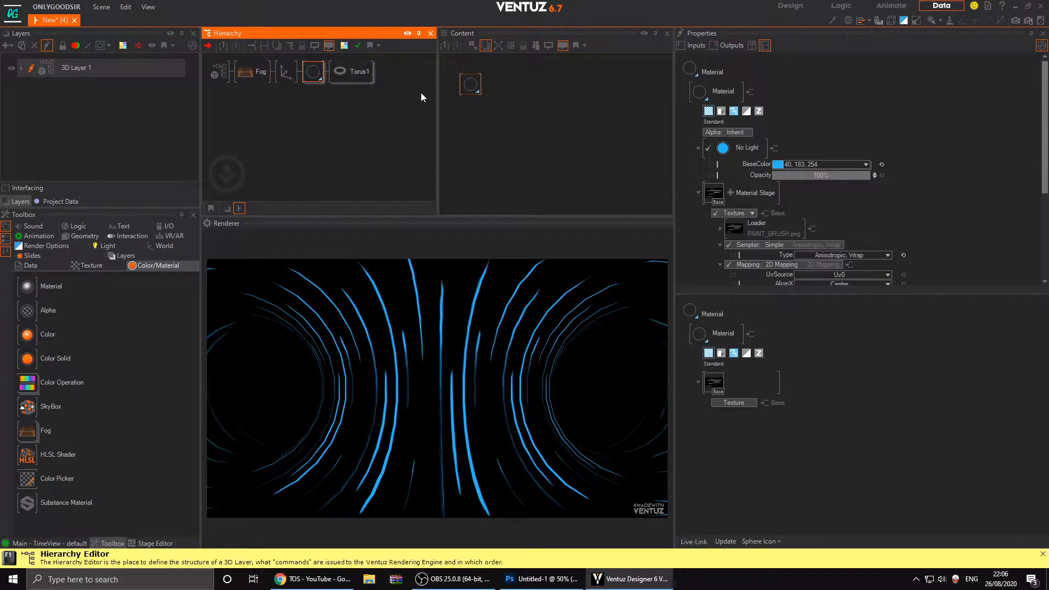
left_click(468, 85)
scroll(869, 175, "down", 3)
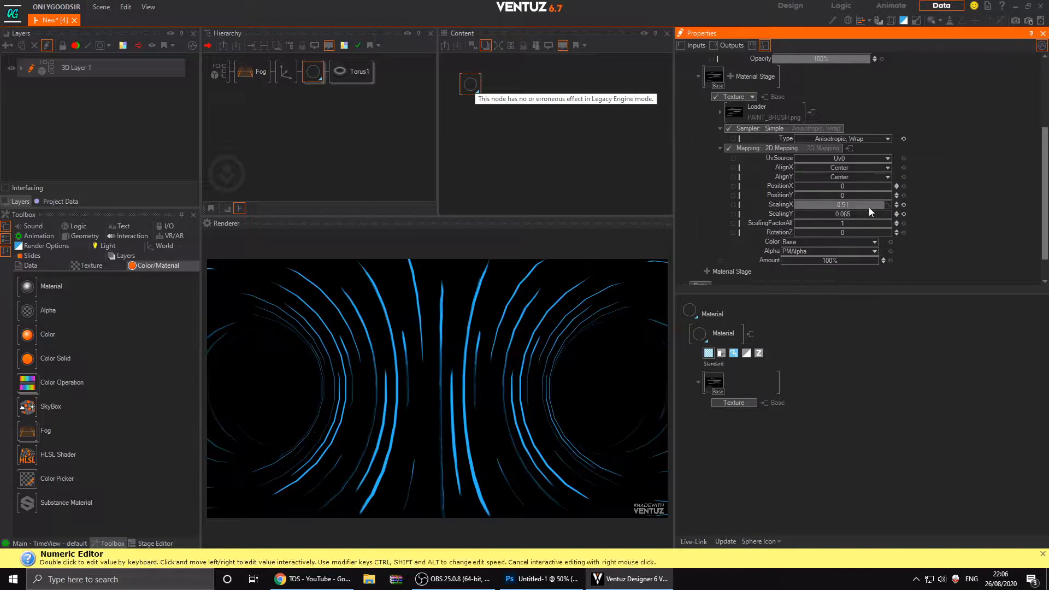
mouse_move(846, 196)
left_mouse_down()
mouse_move(870, 195)
mouse_move(781, 199)
left_mouse_up()
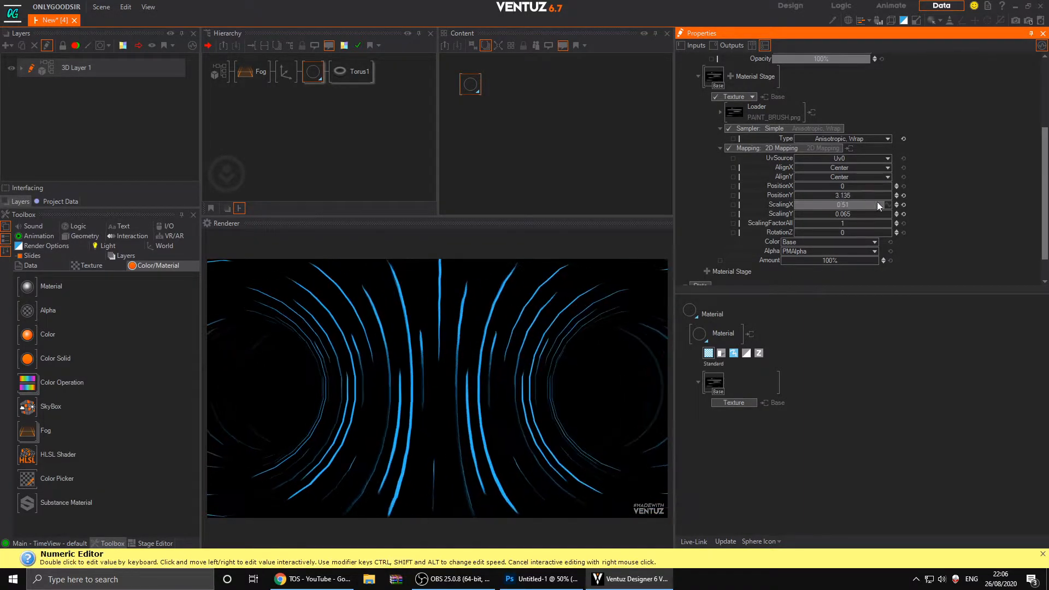
left_click(903, 195)
Test shifting the texture mapping's PositionX up to about 4.204, and make that property animate continuously.
left_click_drag(845, 186, 891, 183)
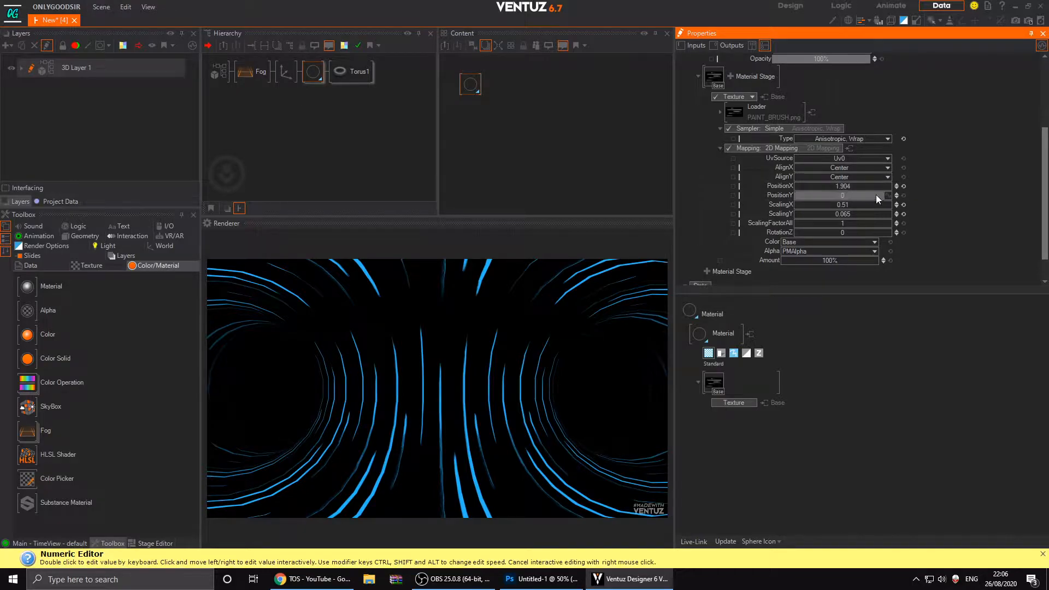
left_click_drag(832, 182, 872, 187)
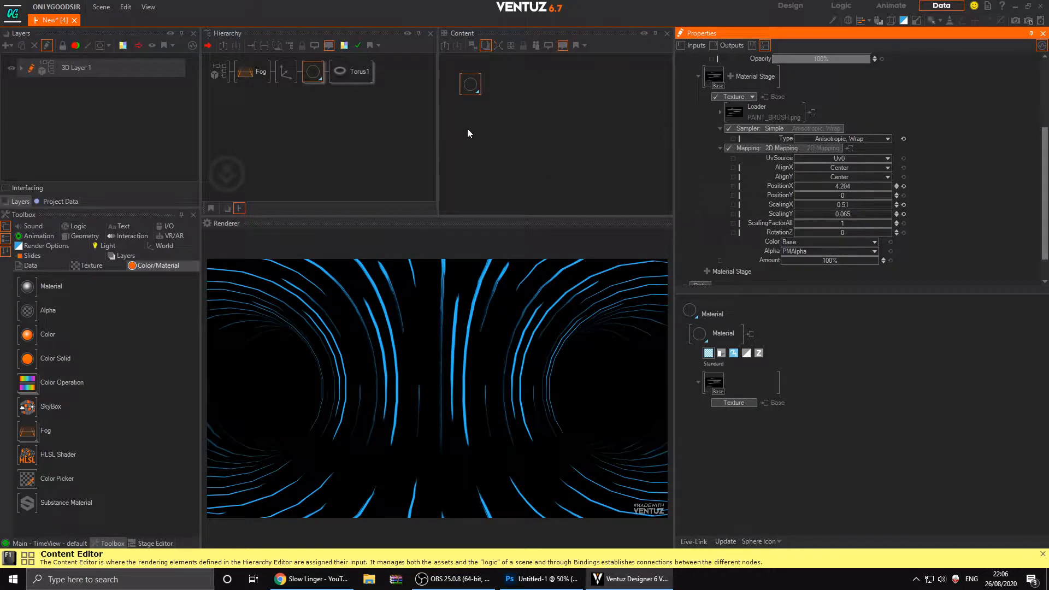
left_click(887, 186)
left_click(928, 195)
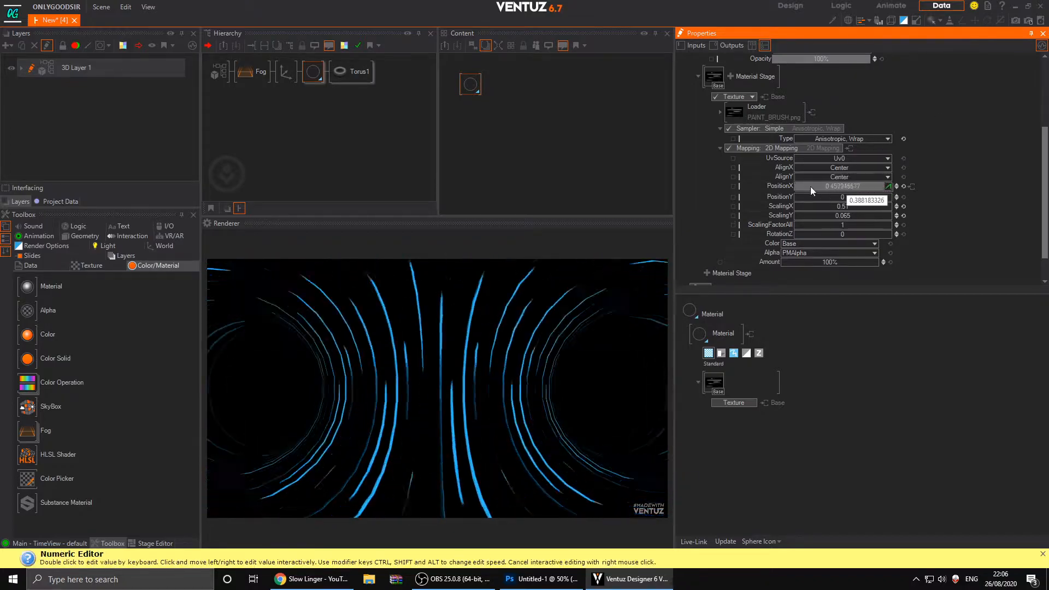
Set the PositionX animation's Duration to 21.5 s and expose it as a separate Mover node beside the material.
left_click(868, 186)
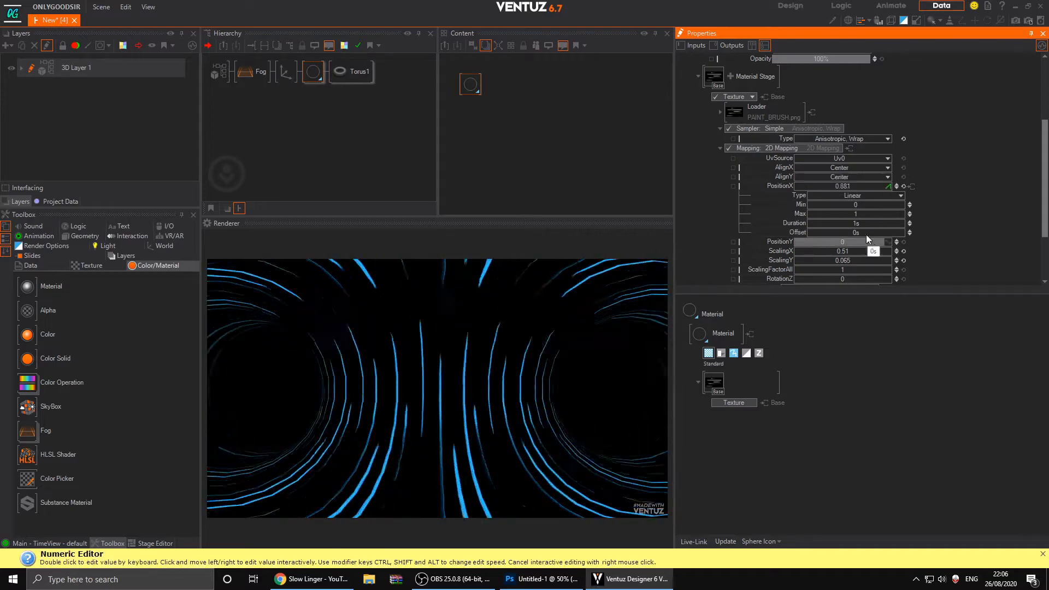
mouse_move(862, 224)
left_mouse_down()
mouse_move(900, 218)
mouse_move(862, 224)
left_mouse_up()
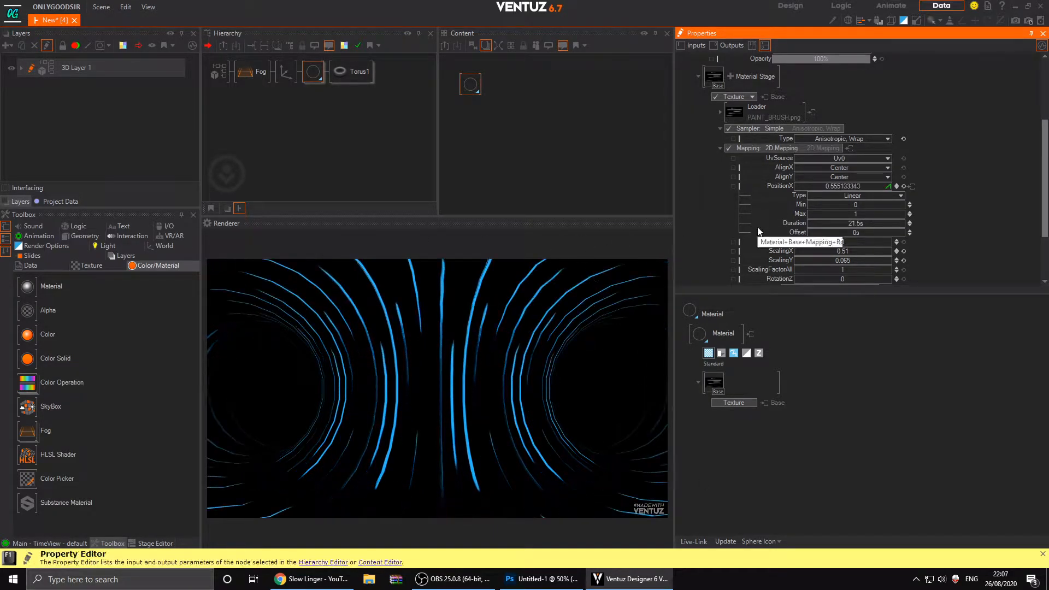
left_click(911, 188)
left_click_drag(510, 123, 537, 112)
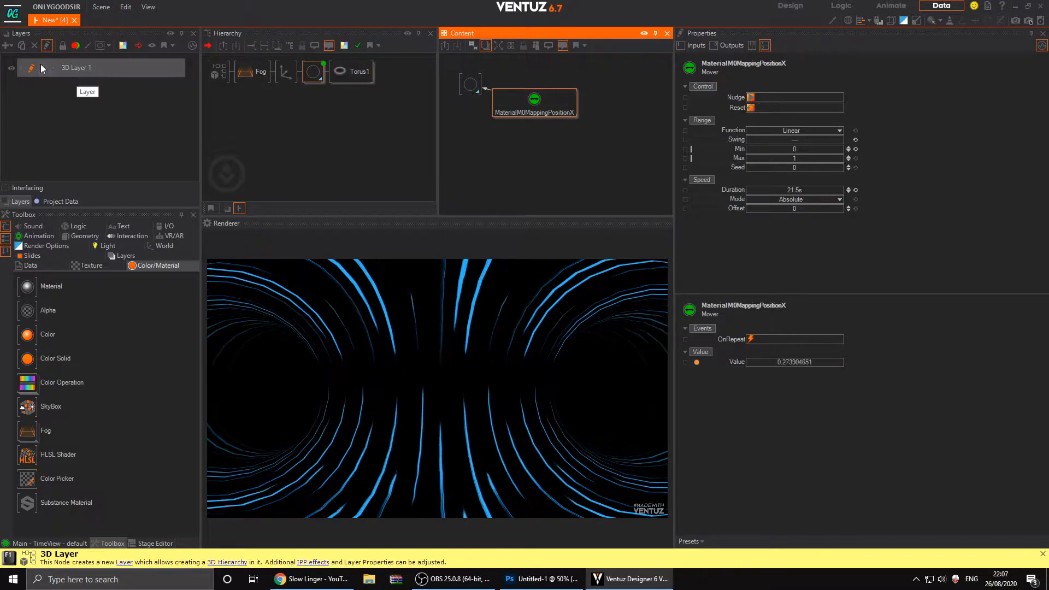
Add a Glare effect to the Effect Group of 3D Layer 1.
left_click(25, 70)
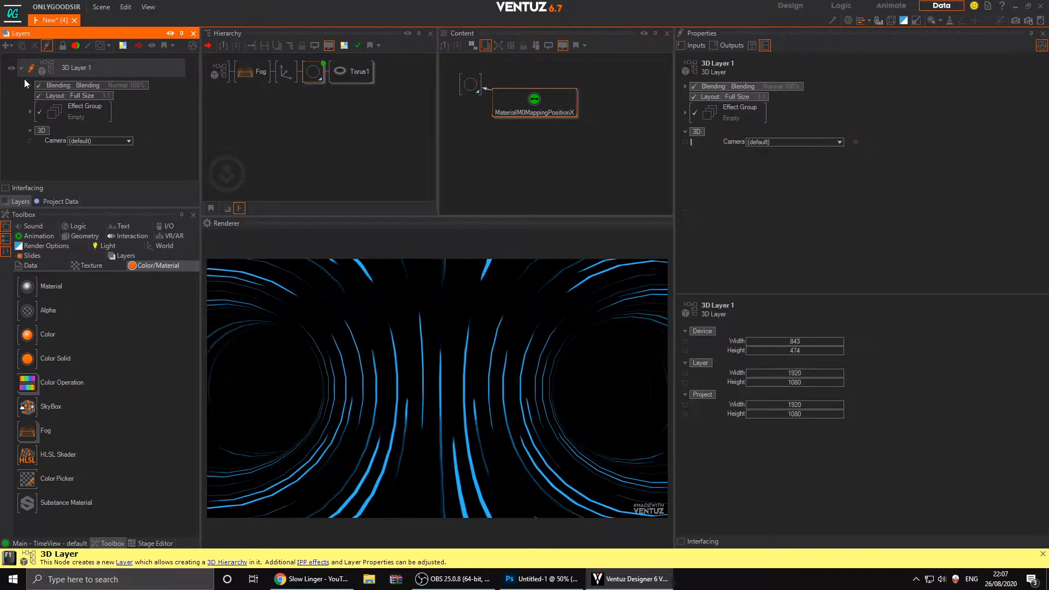
left_click(30, 111)
left_click(53, 161)
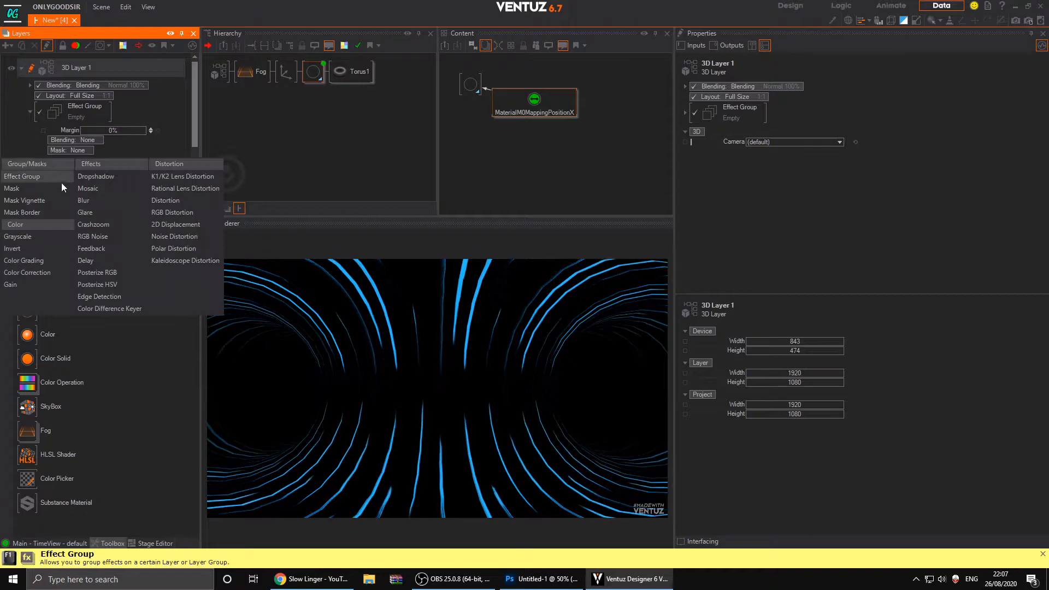
left_click(106, 213)
left_click_drag(194, 98, 196, 137)
scroll(907, 139, "down", 3)
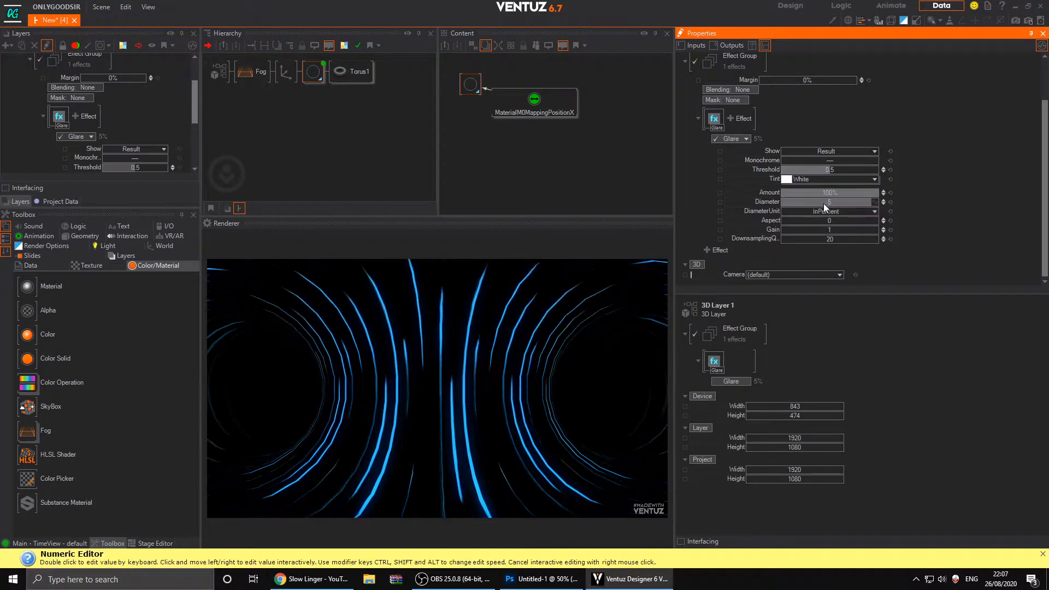
Tune the Glare effect to a Diameter of about 6.9, a Gain of about 2.86 and a Threshold of about 0.3.
left_click_drag(847, 201, 813, 206)
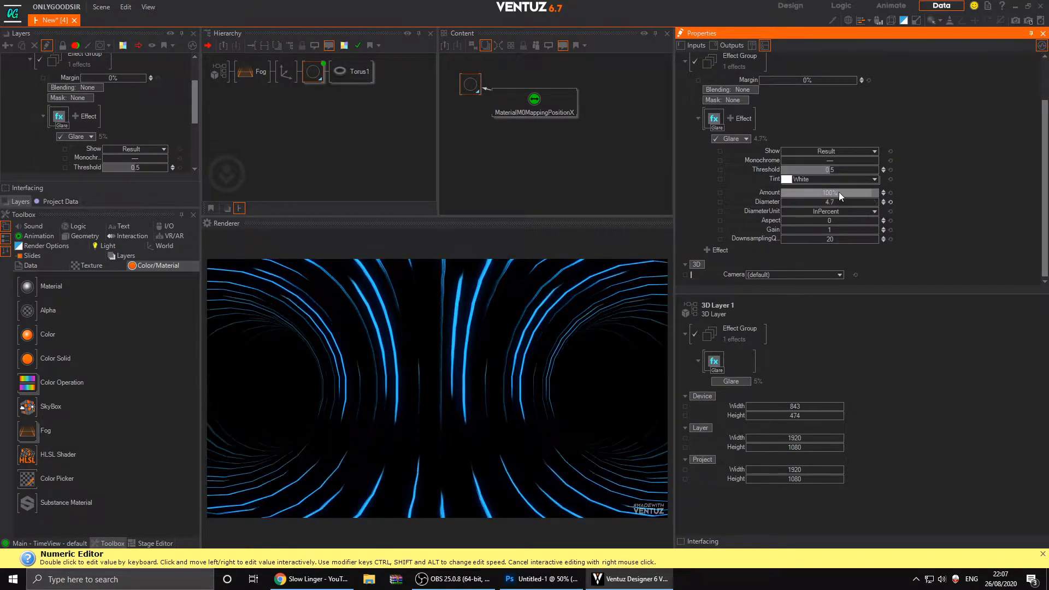
left_click_drag(822, 230, 880, 230)
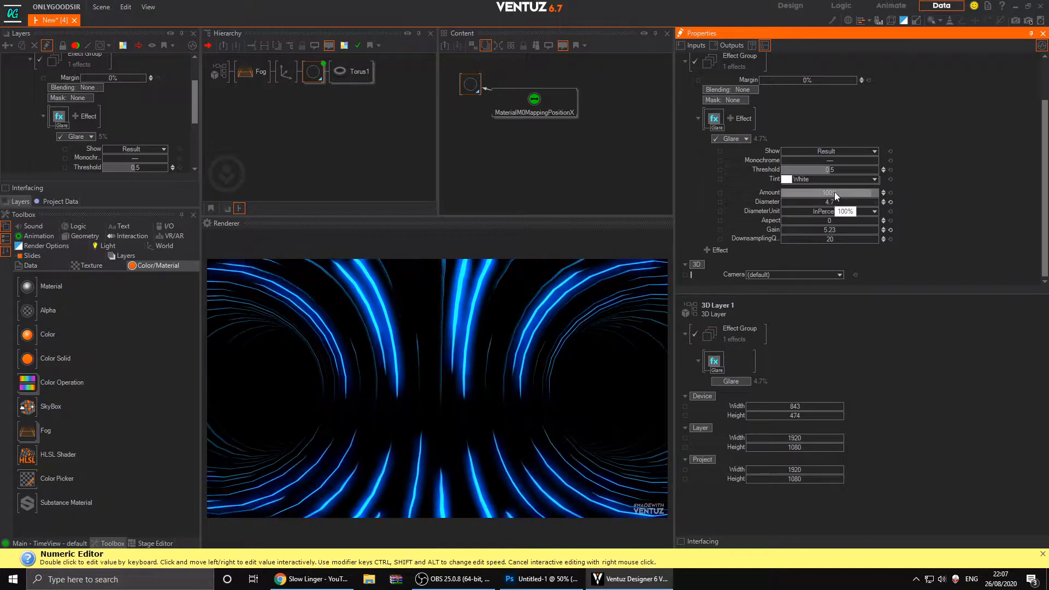
left_click_drag(832, 169, 838, 205)
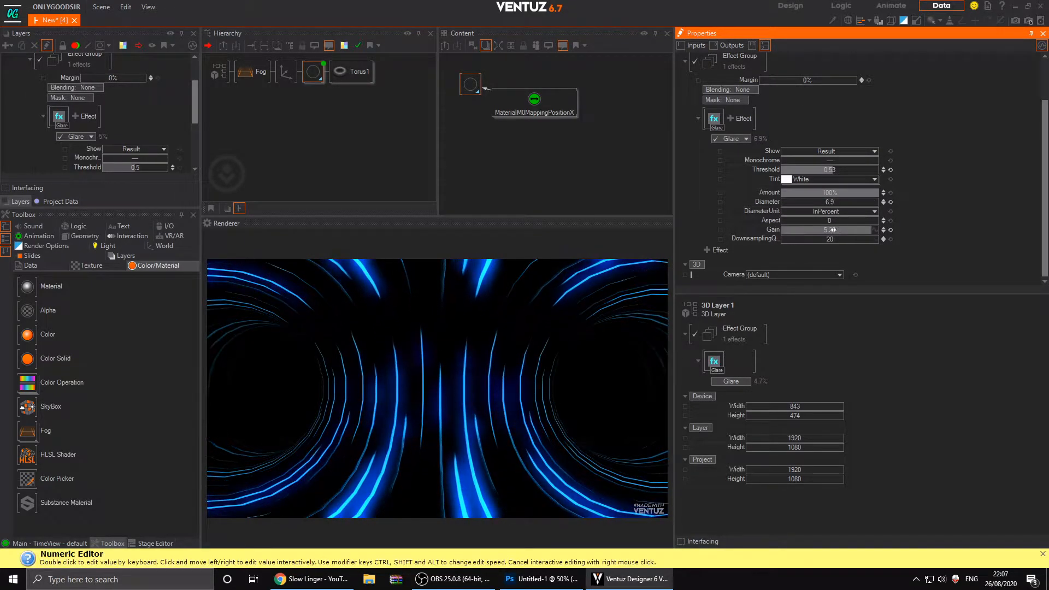
left_click_drag(785, 232, 792, 233)
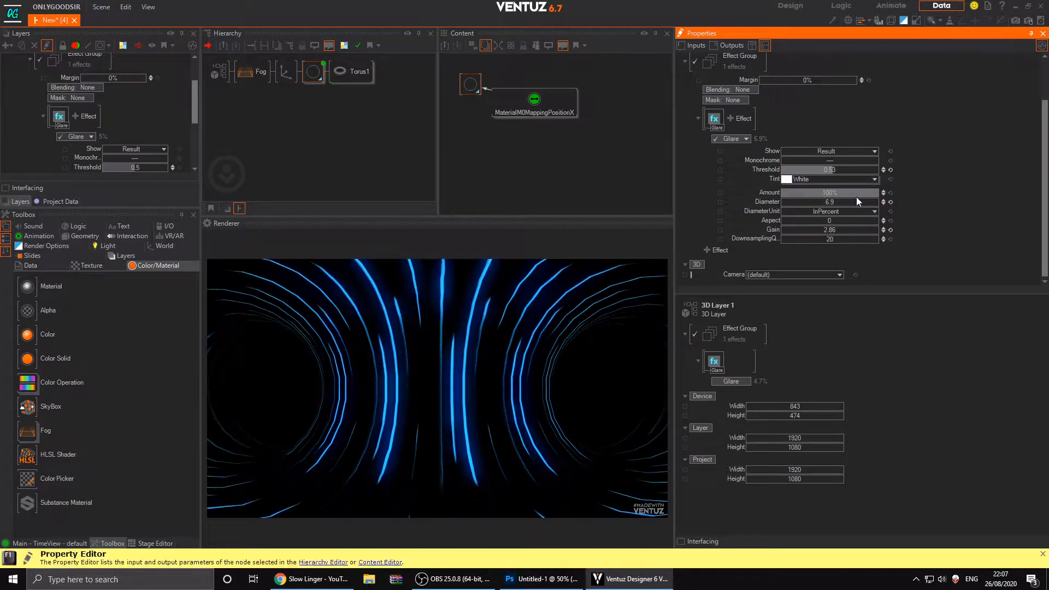
left_click_drag(834, 172, 828, 171)
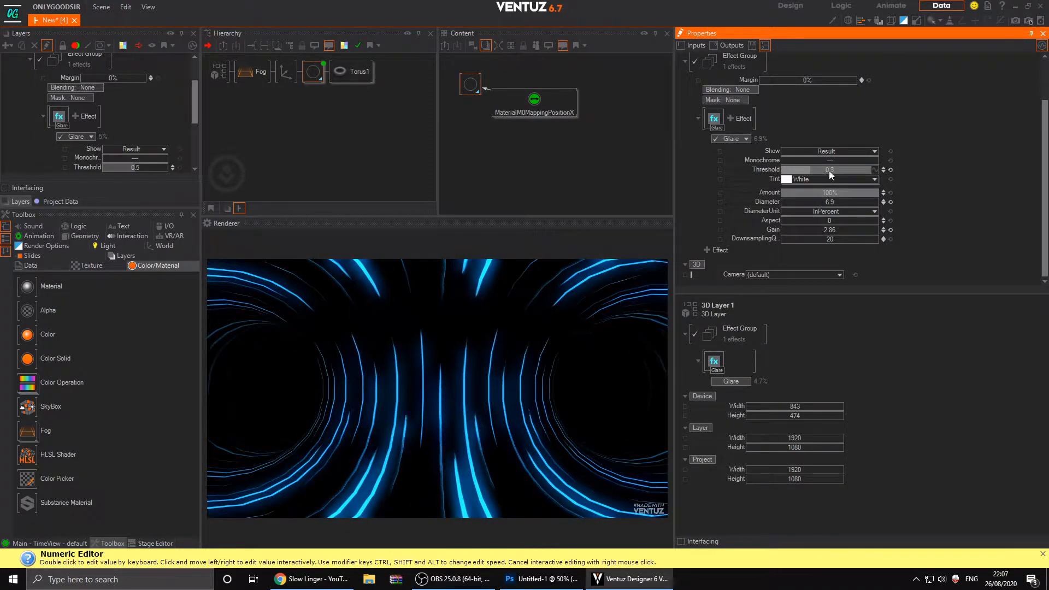
Add a Distortion effect after the Glare and set its Radial2 to about -0.834.
left_click(730, 119)
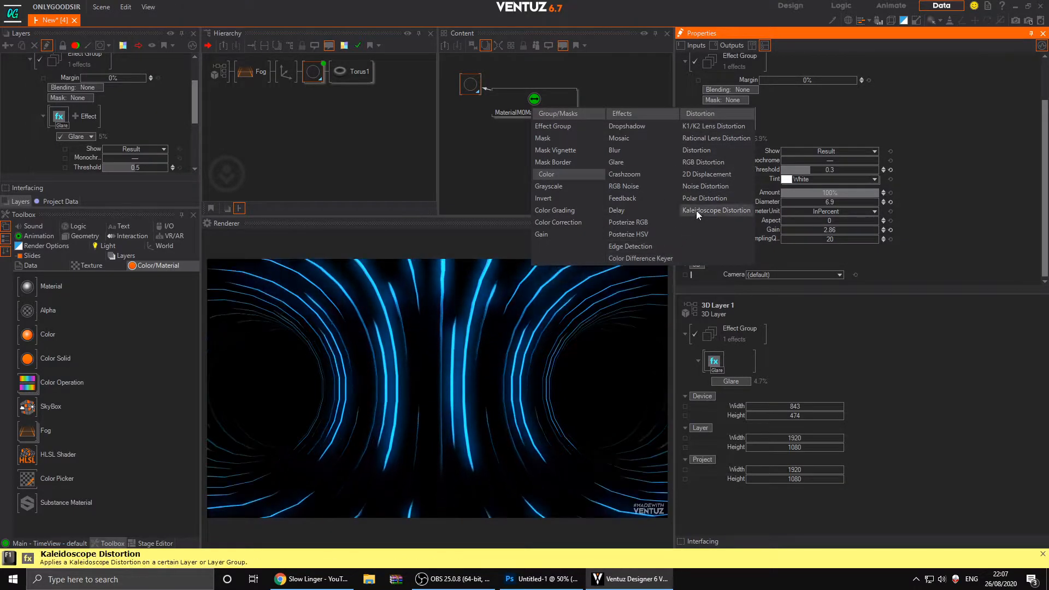
left_click(713, 149)
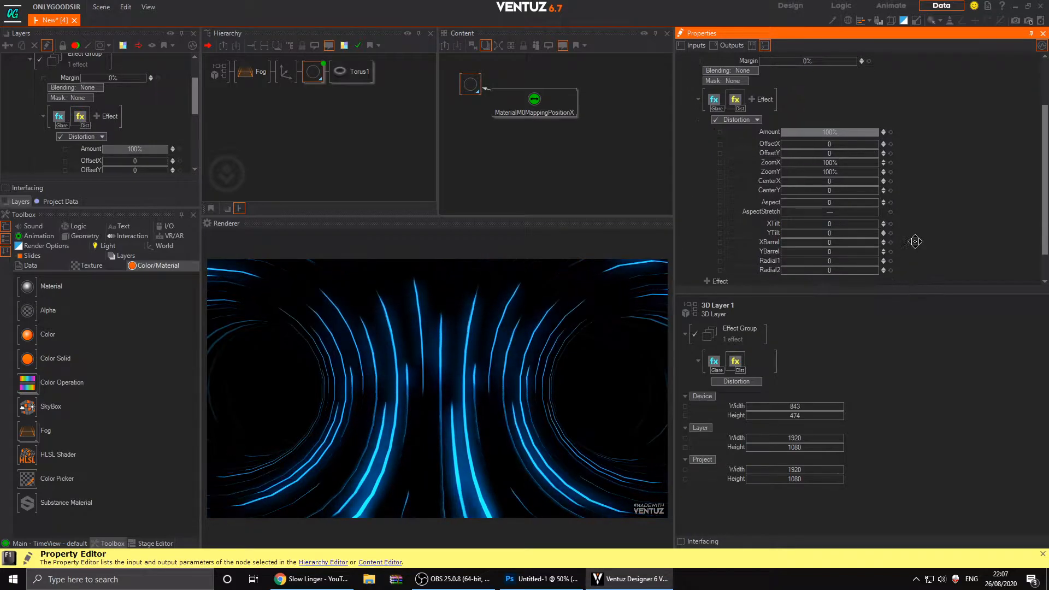
scroll(915, 249, "down", 1)
left_click_drag(825, 240, 858, 241)
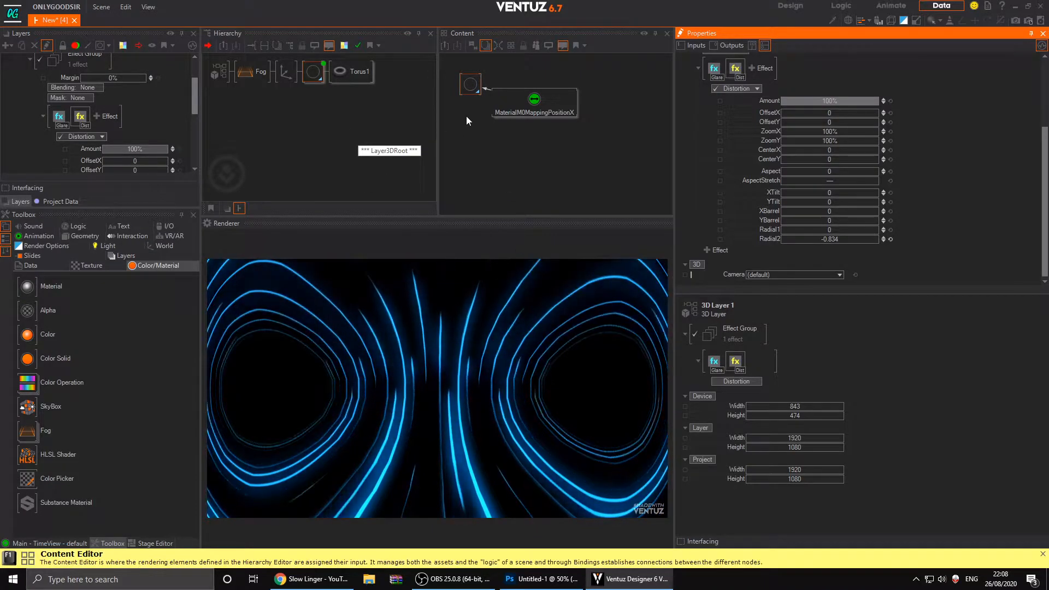
Adjust the ScalingY of the torus material's texture mapping.
left_click(565, 106)
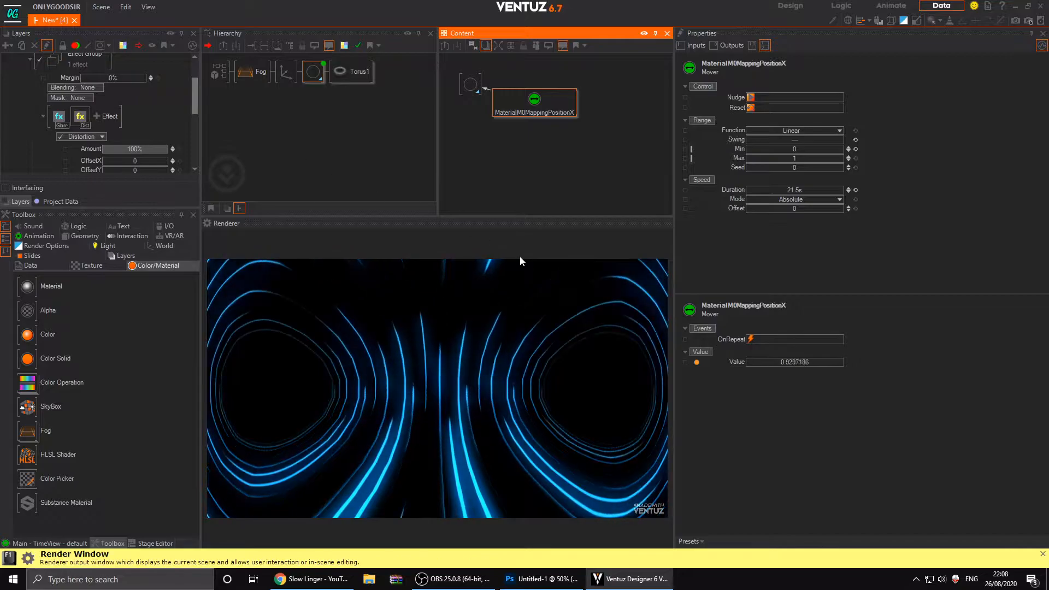
left_click(469, 84)
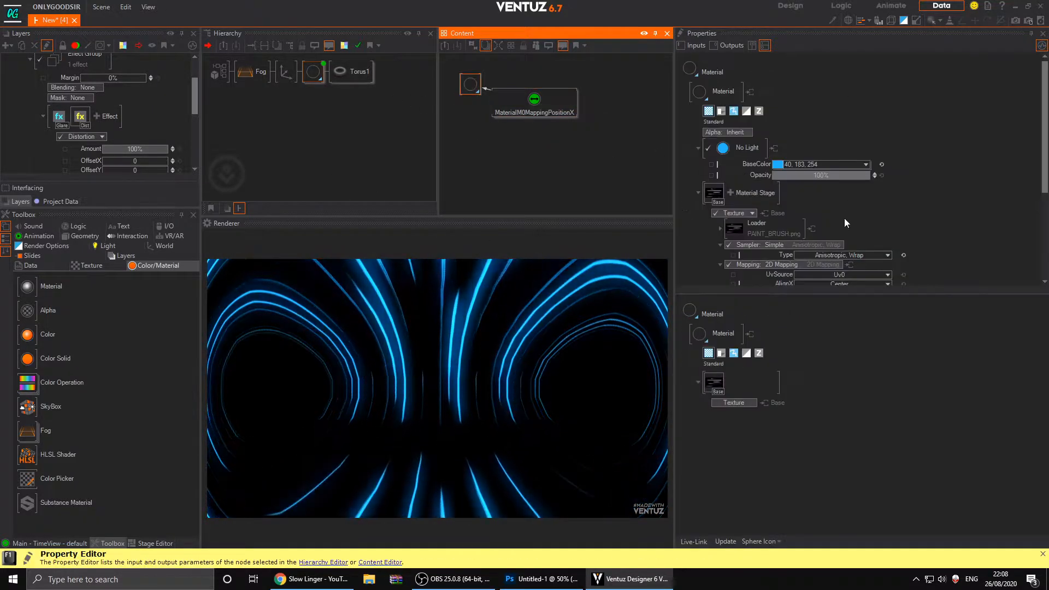
scroll(844, 220, "down", 3)
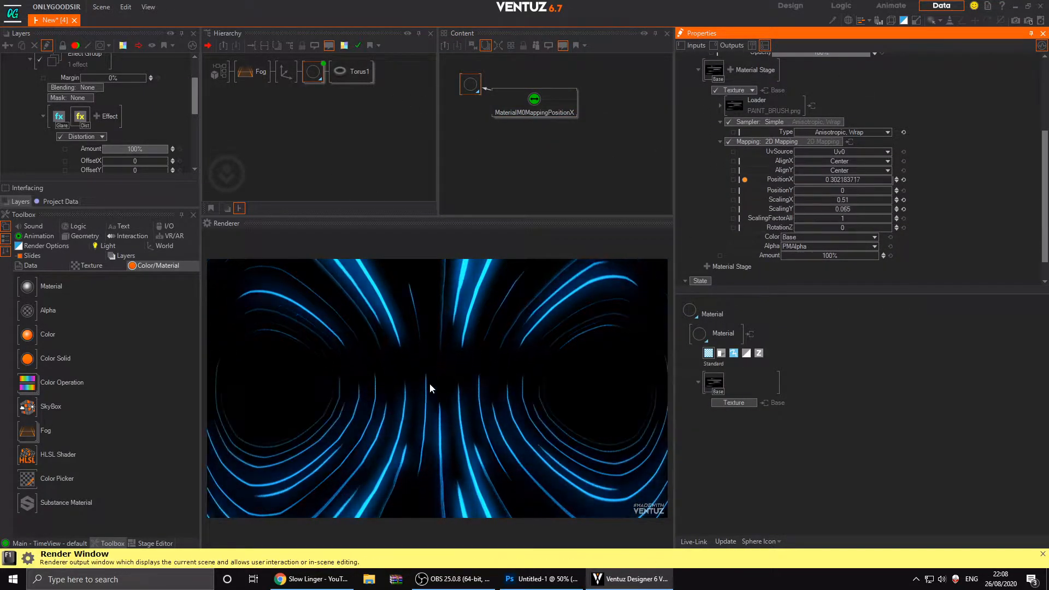
left_click_drag(856, 208, 890, 202)
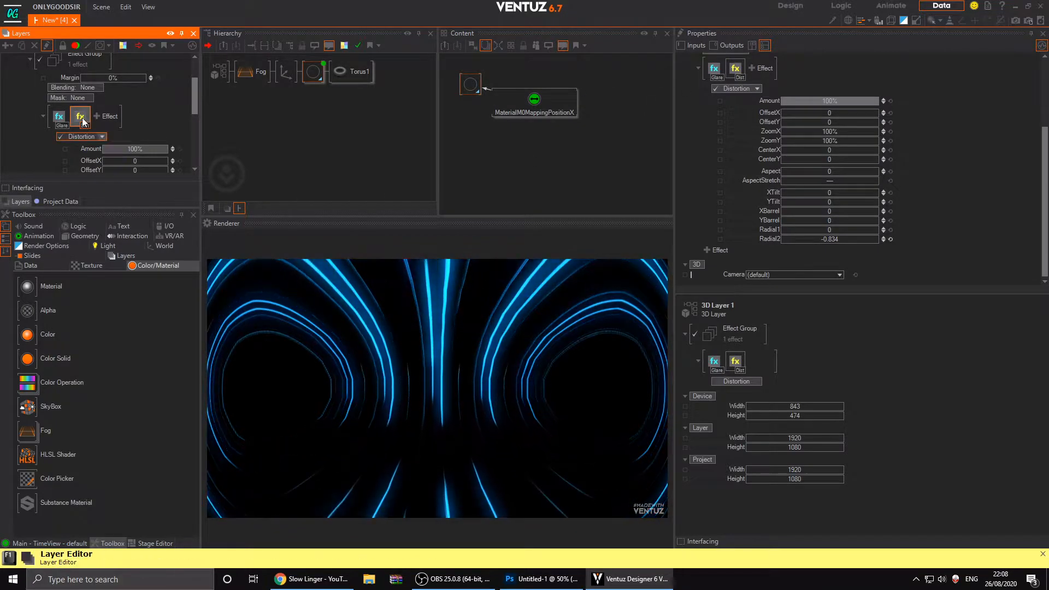
Reset the Distortion's Radial2 and set it to about -0.238, and move the torus Axis to position Z 3.7.
left_click(841, 238)
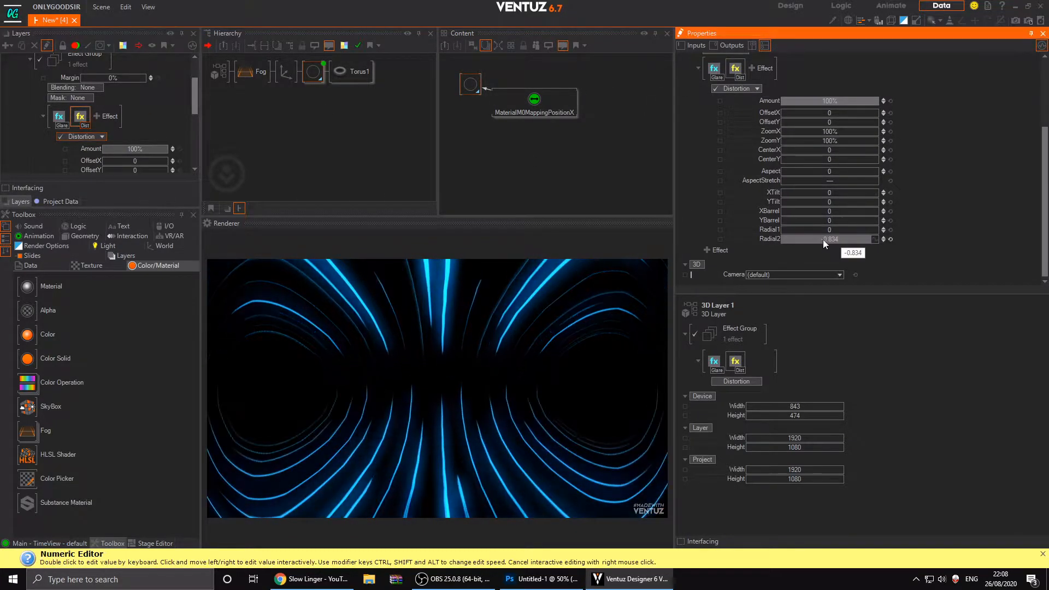
left_click(890, 238)
mouse_move(828, 242)
left_mouse_down()
mouse_move(785, 242)
mouse_move(814, 244)
left_mouse_up()
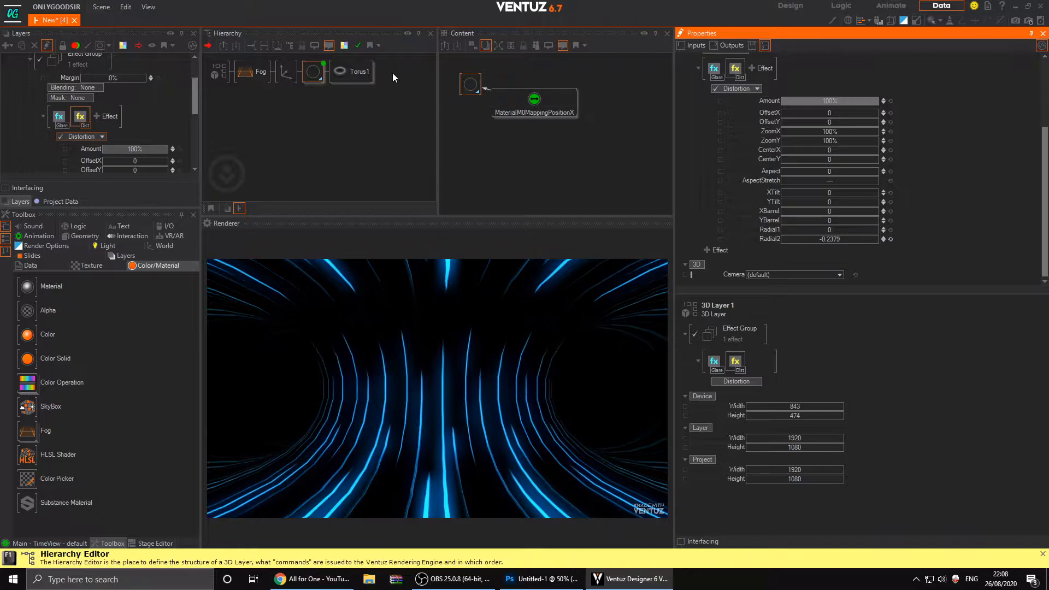
left_click(285, 71)
left_click_drag(793, 103, 818, 104)
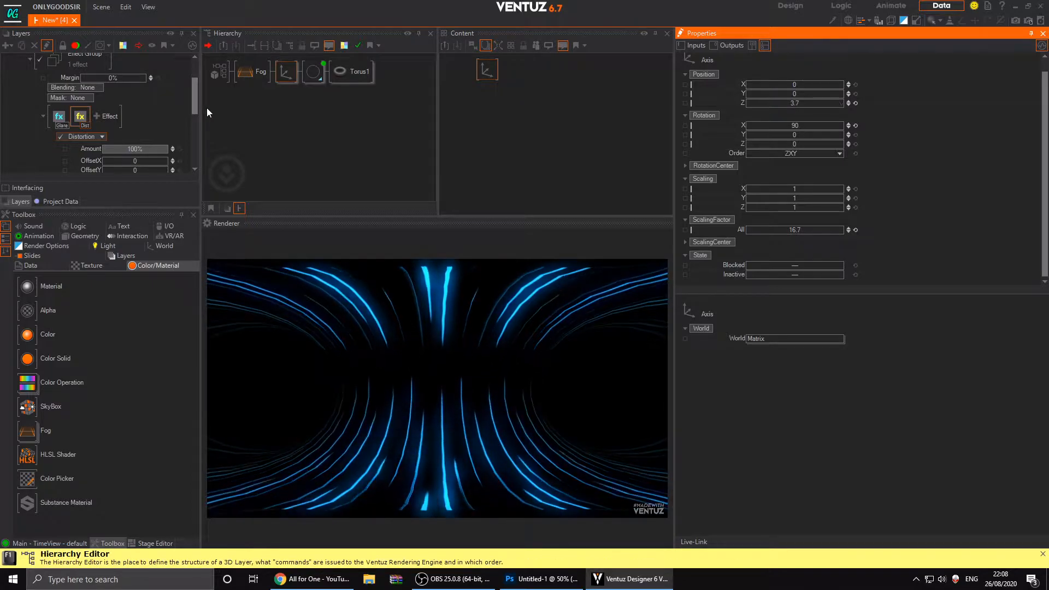
Set the PositionX Mover's Min to -1, compare it with 0, and set it back to -1.
left_click(313, 71)
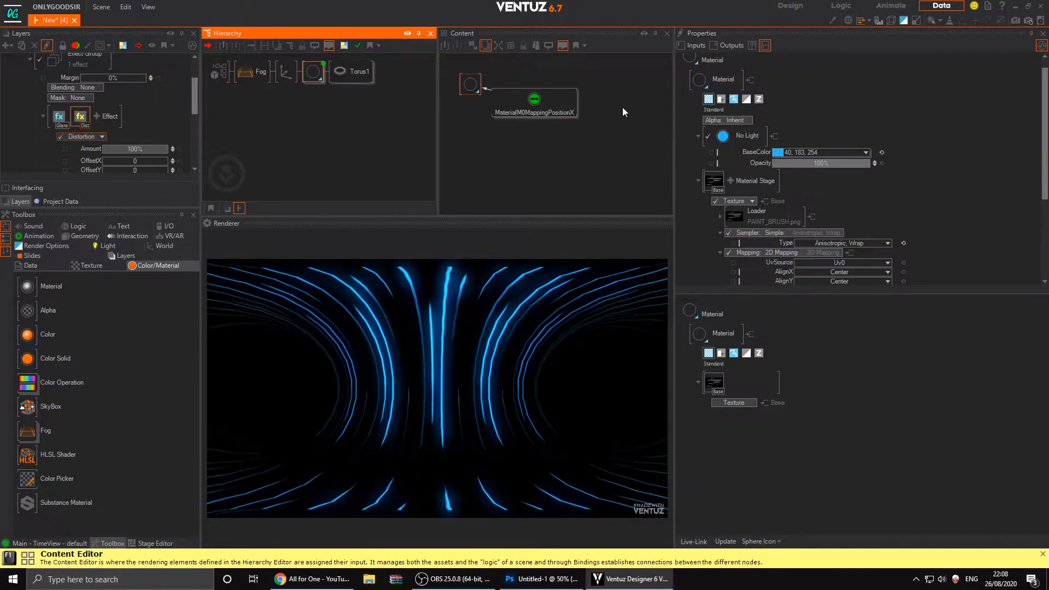
left_click(552, 105)
left_click_drag(809, 145, 803, 146)
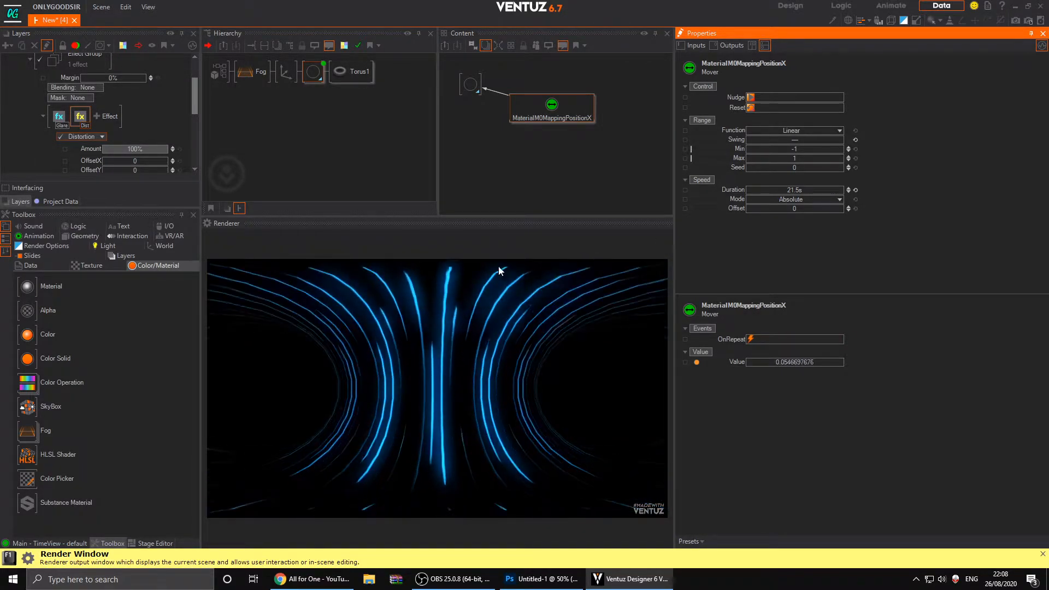
double_click(799, 148)
type("0")
key("Return")
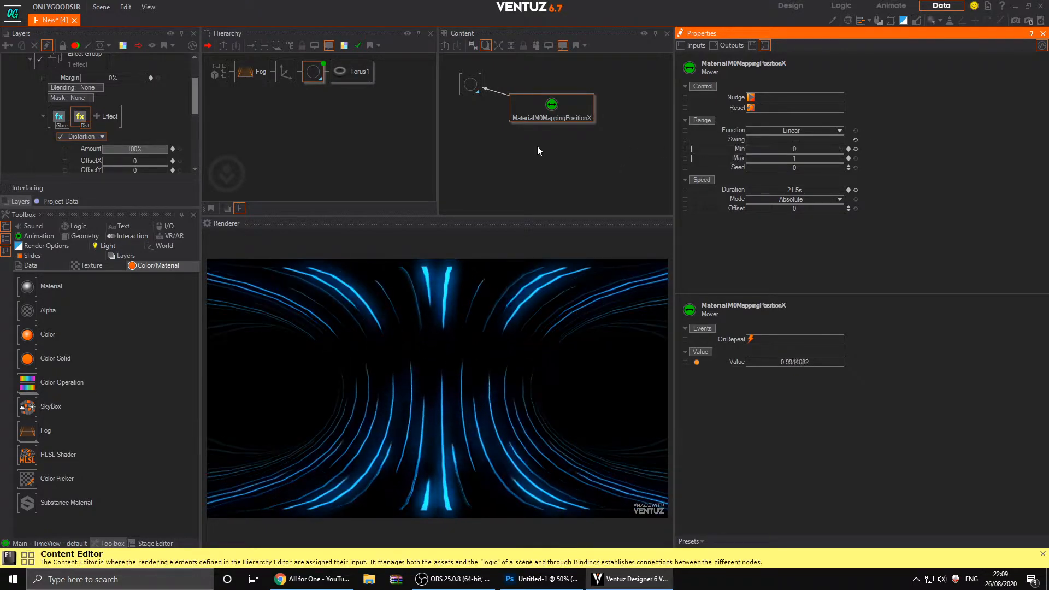
double_click(804, 148)
type("-1")
key("Return")
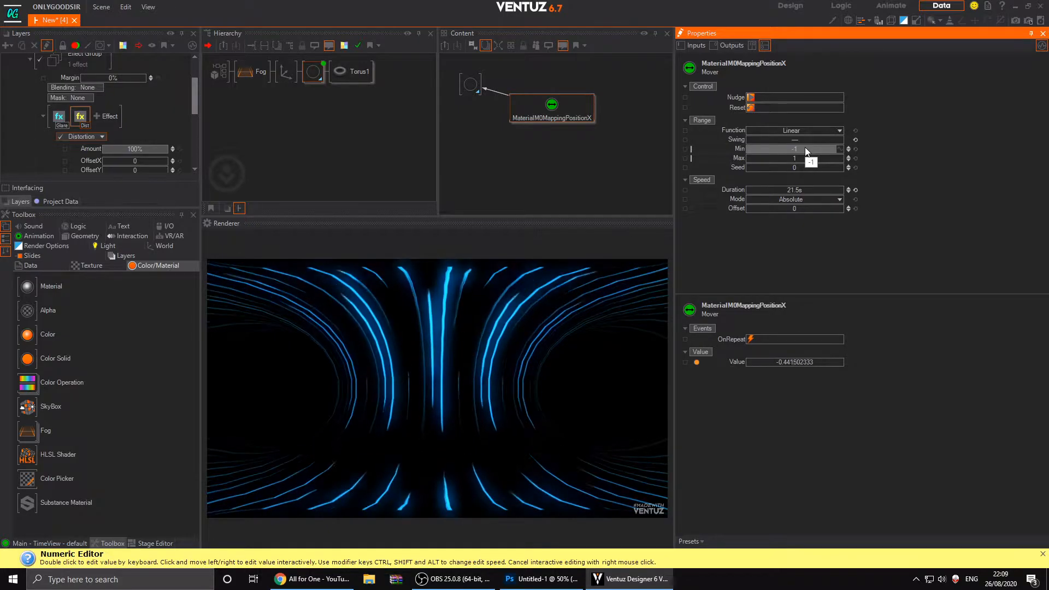
left_click(314, 142)
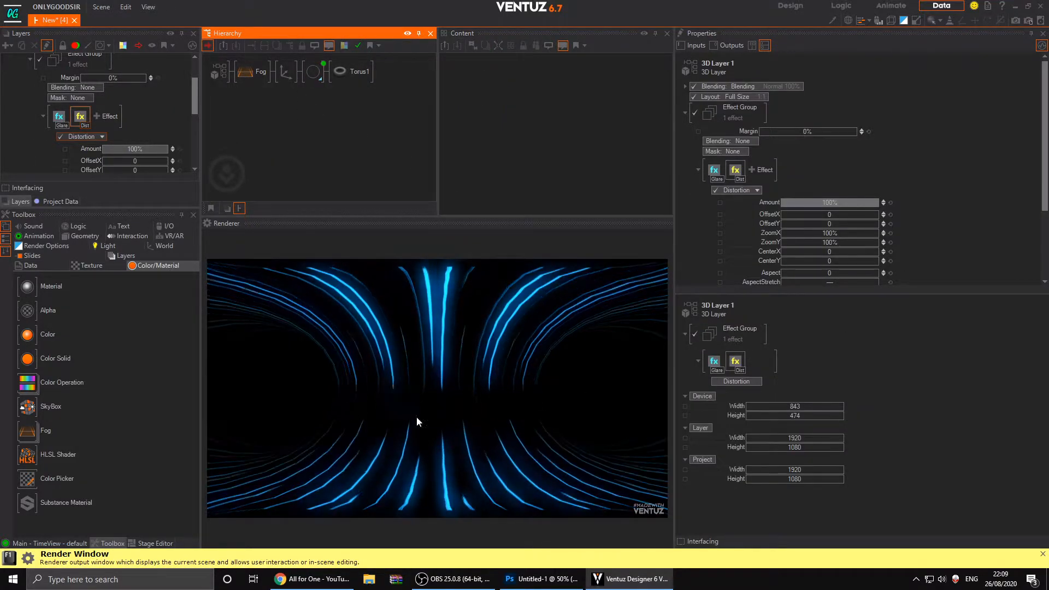
Duplicate the Axis branch with its material and torus as a second branch under the Fog.
left_click(283, 77)
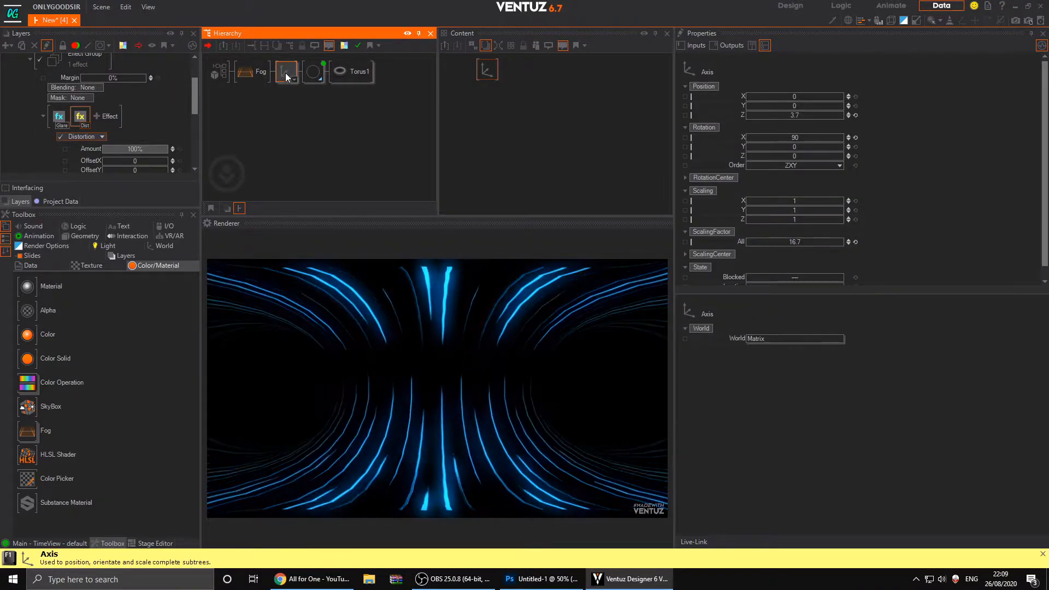
key("ctrl+c")
key("ctrl+v")
left_click(287, 73)
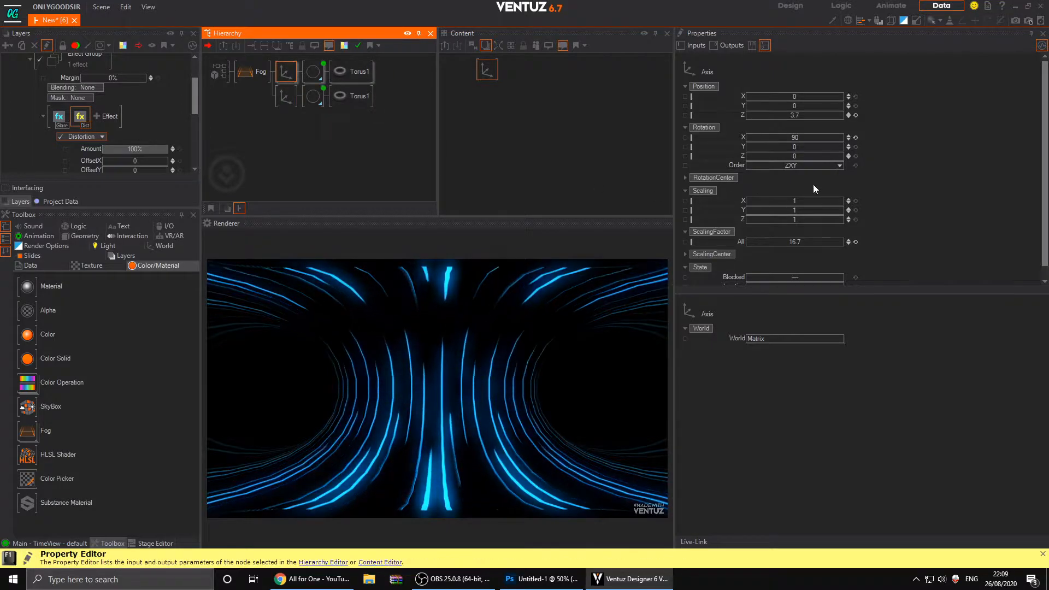
Set the Offset of the first torus material's PositionX Mover to about 4.66.
left_click(313, 72)
left_click(552, 107)
left_click_drag(800, 208, 832, 208)
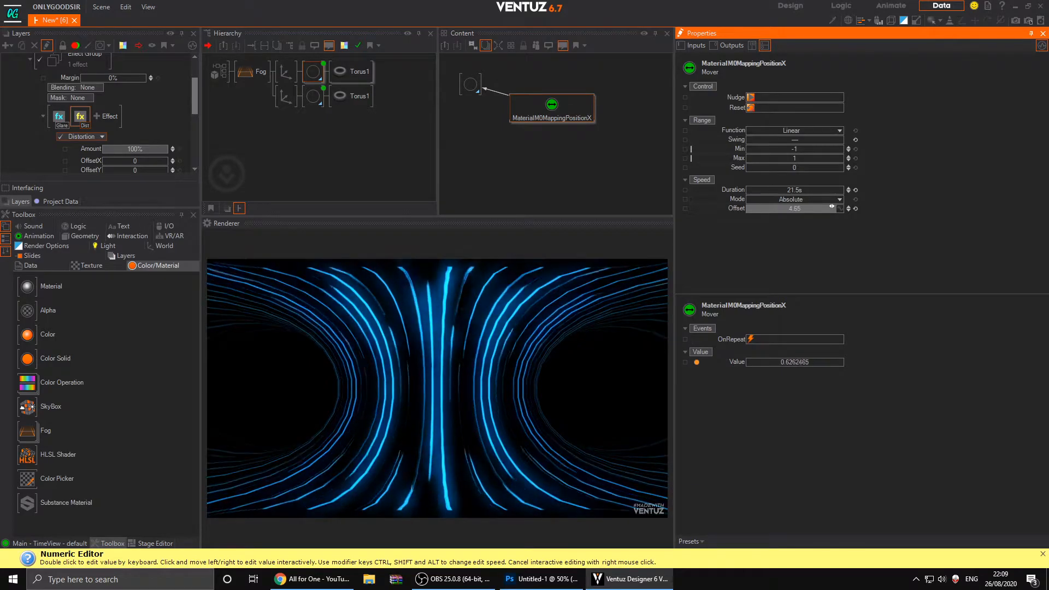
Rescale the first torus Axis to a ScalingFactor of about 15.185, with Y scaling about 1.23 and Z scaling about 1.15.
left_click(287, 74)
left_click_drag(799, 241, 745, 241)
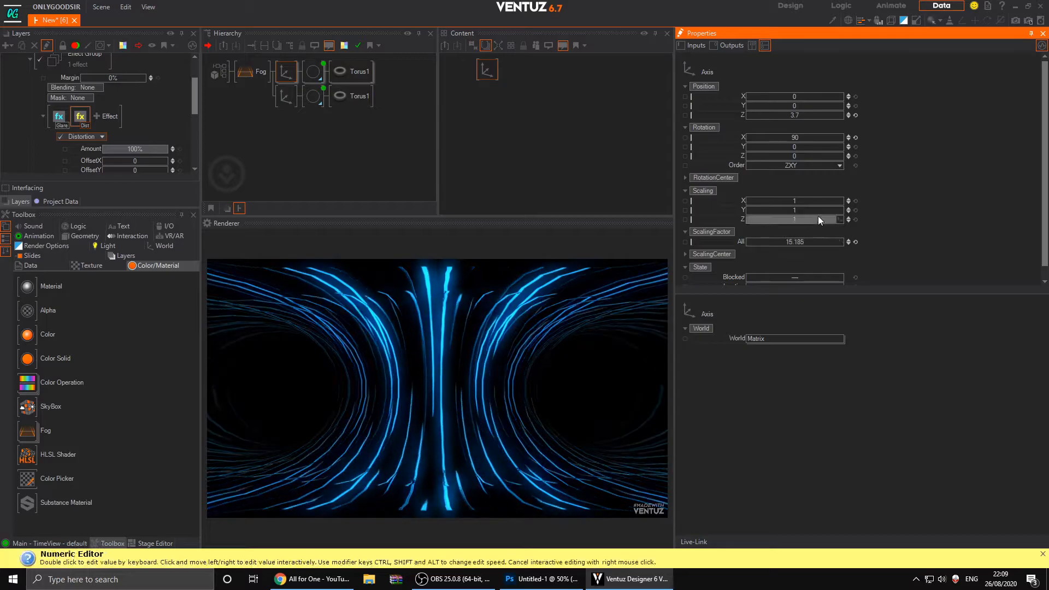
mouse_move(798, 210)
left_mouse_down()
mouse_move(833, 207)
mouse_move(789, 206)
mouse_move(802, 207)
left_mouse_up()
left_click_drag(798, 217, 806, 216)
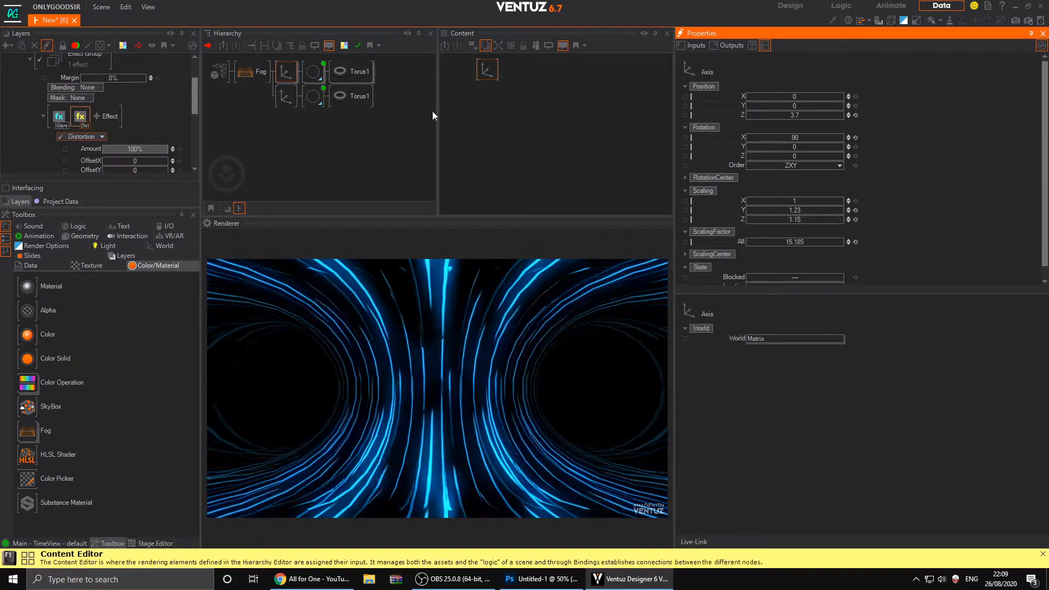
Change the first torus material's BaseColor to a deeper blue of about 36, 58, 253.
left_click(310, 76)
left_click(863, 165)
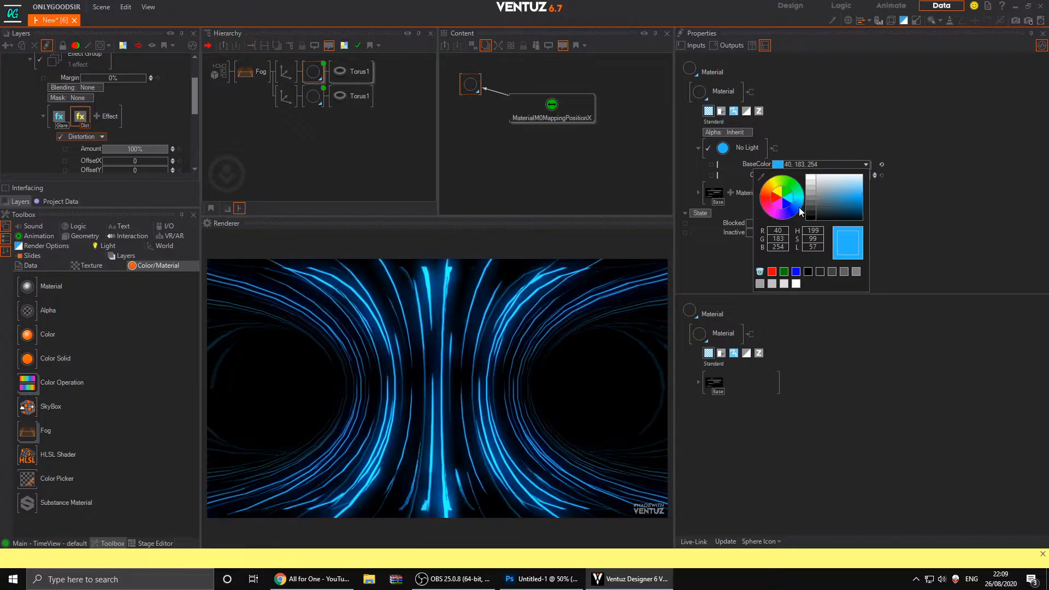
left_click(796, 209)
left_click_drag(795, 210, 790, 209)
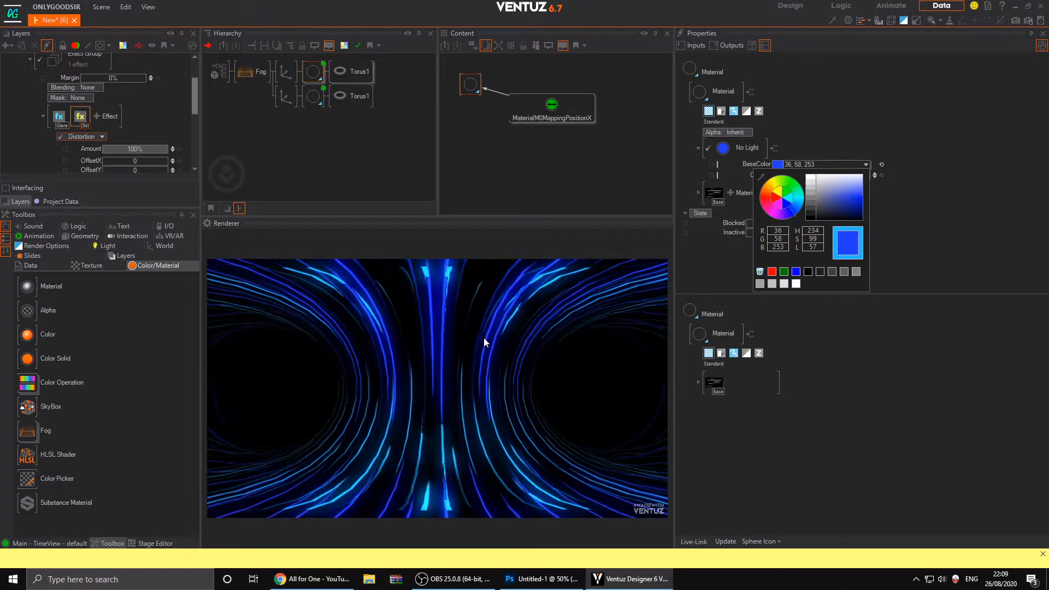
left_click(228, 91)
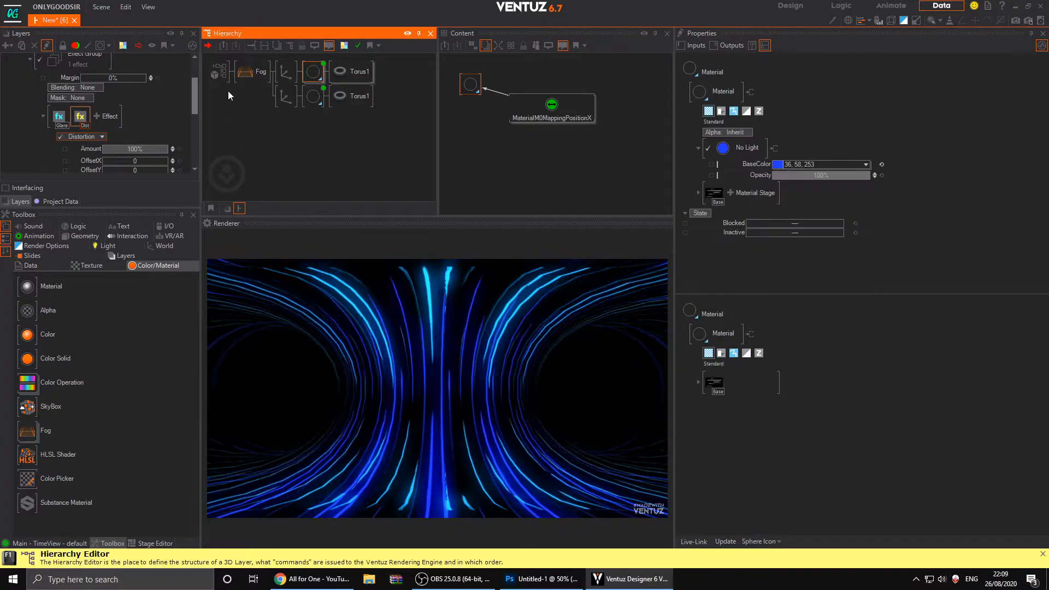
Compare the tunnel with the Fog node inactive and active, and browse the extra stages available for the first torus material.
left_click(261, 72)
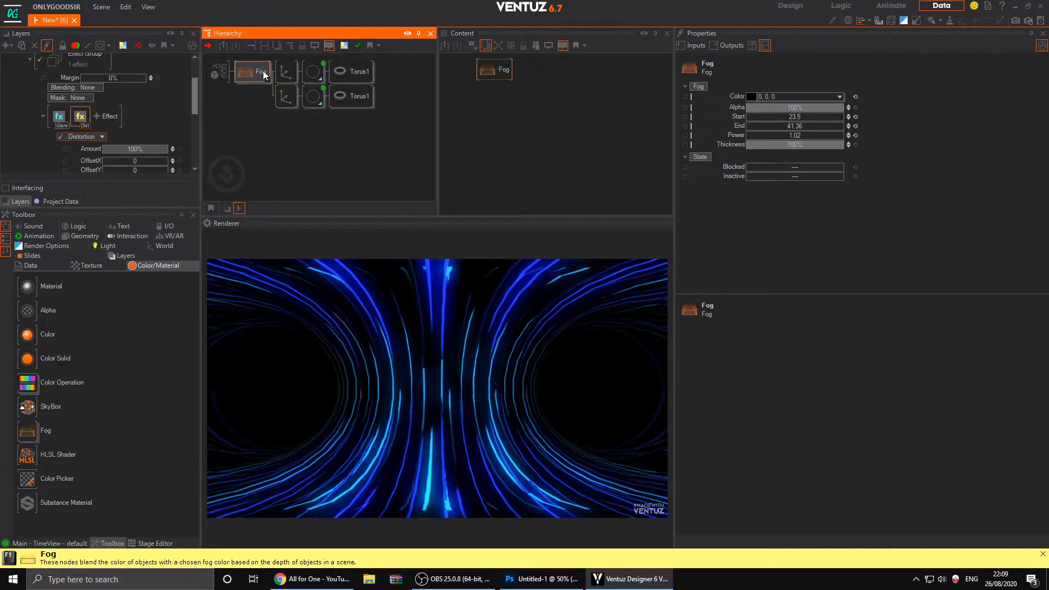
key("i")
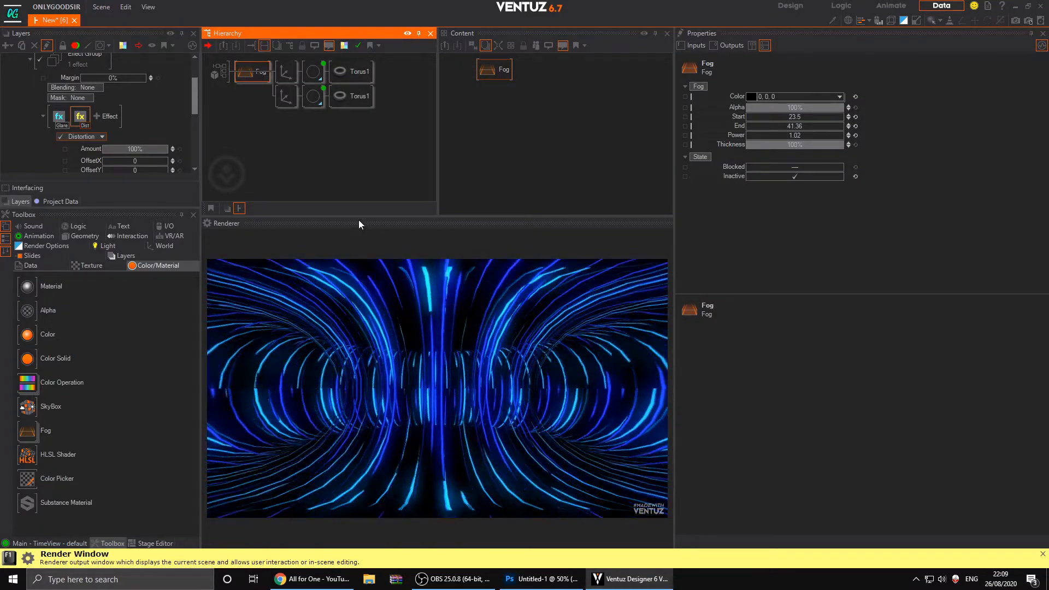
key("i")
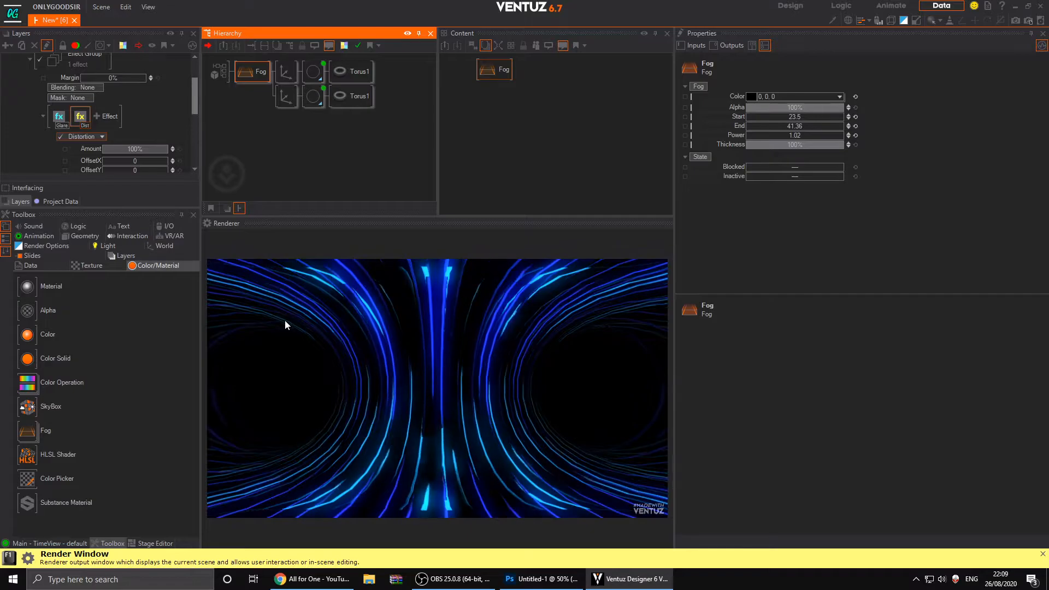
left_click(313, 71)
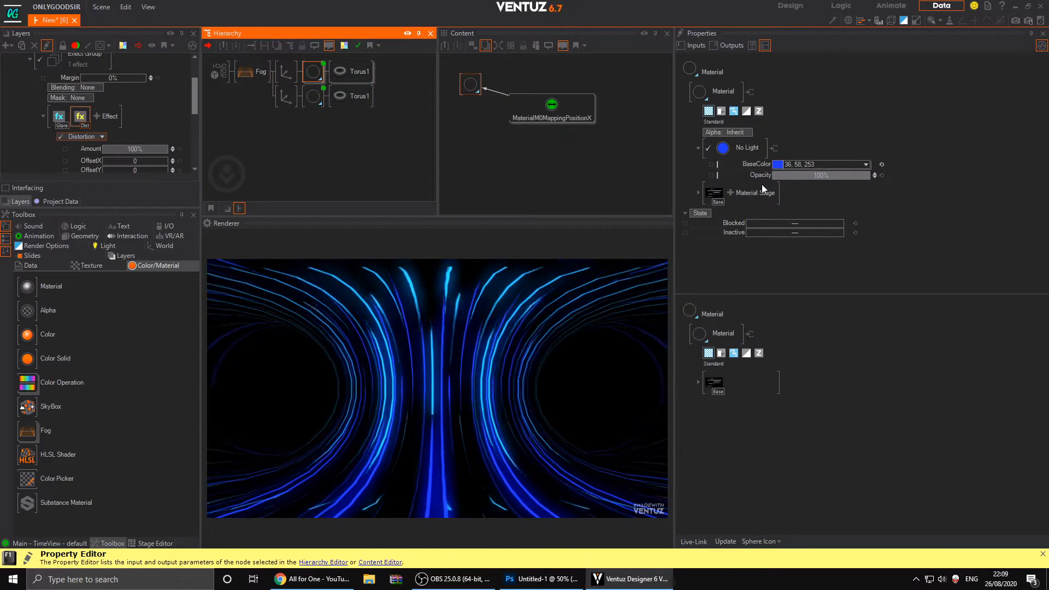
left_click(732, 192)
mouse_move(763, 186)
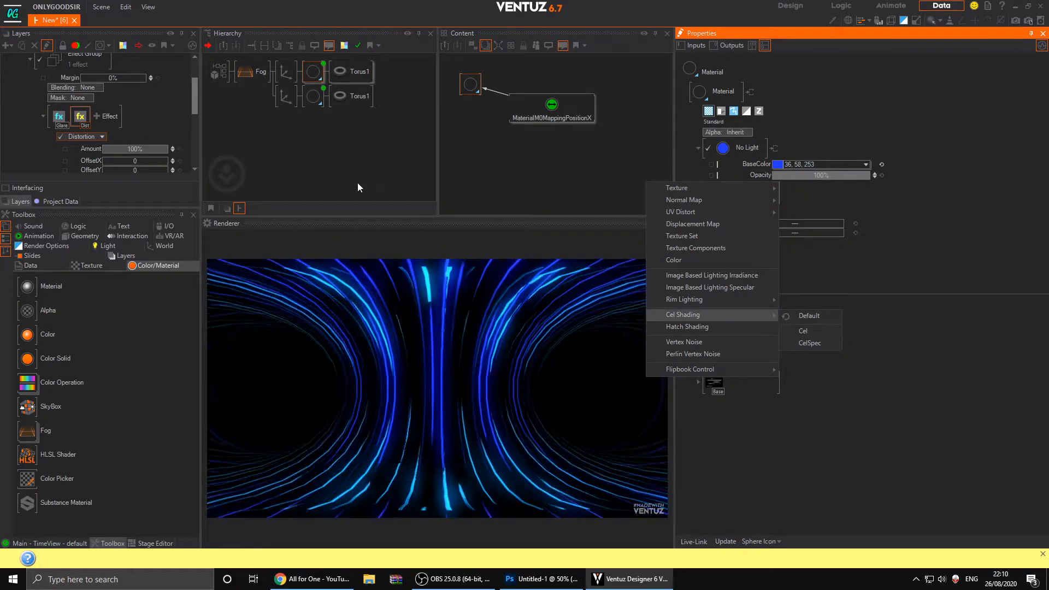
left_click(239, 73)
key("i")
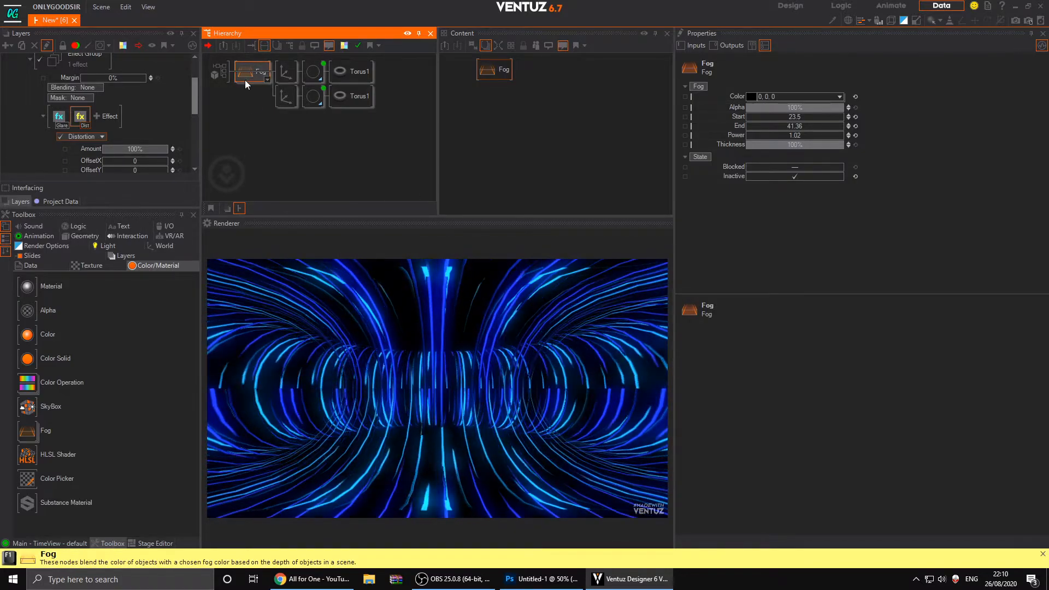
key("i")
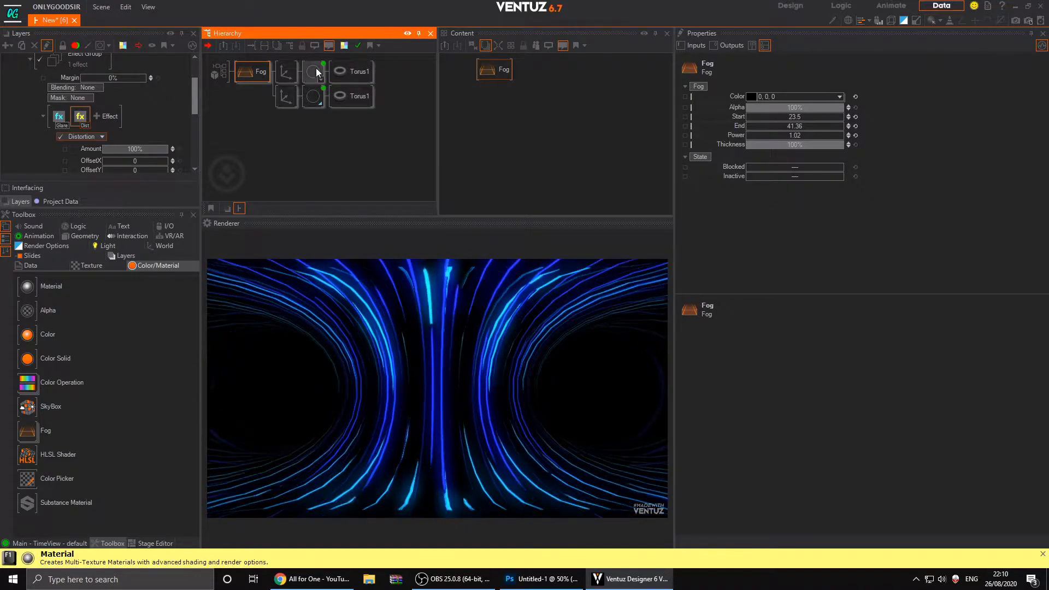
Change the second torus material's BaseColor to a cyan blue of about 0, 190, 224.
left_click(309, 98)
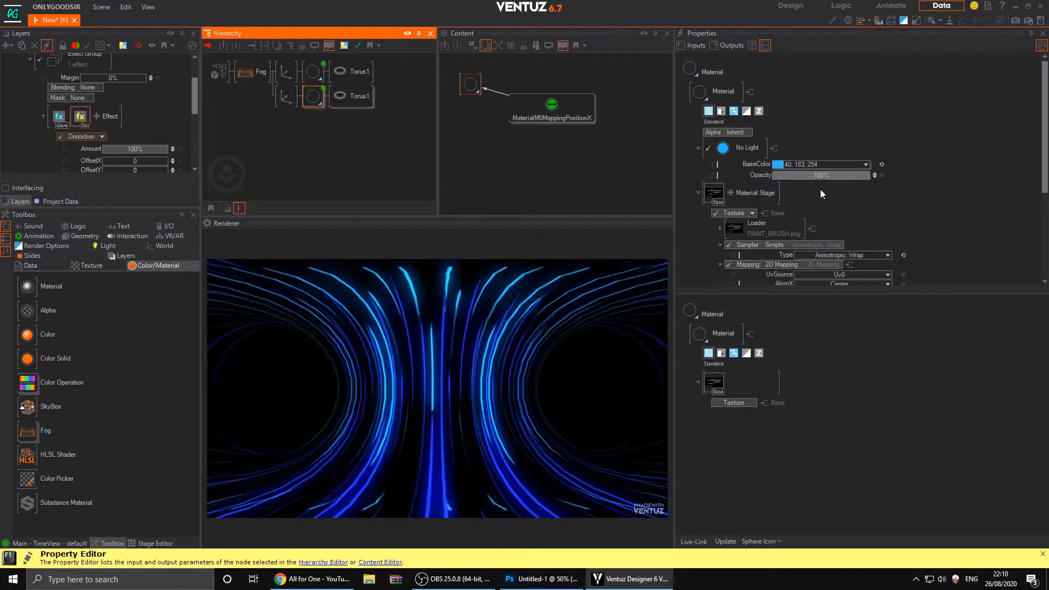
left_click(866, 164)
left_click(801, 201)
left_click_drag(846, 191, 882, 200)
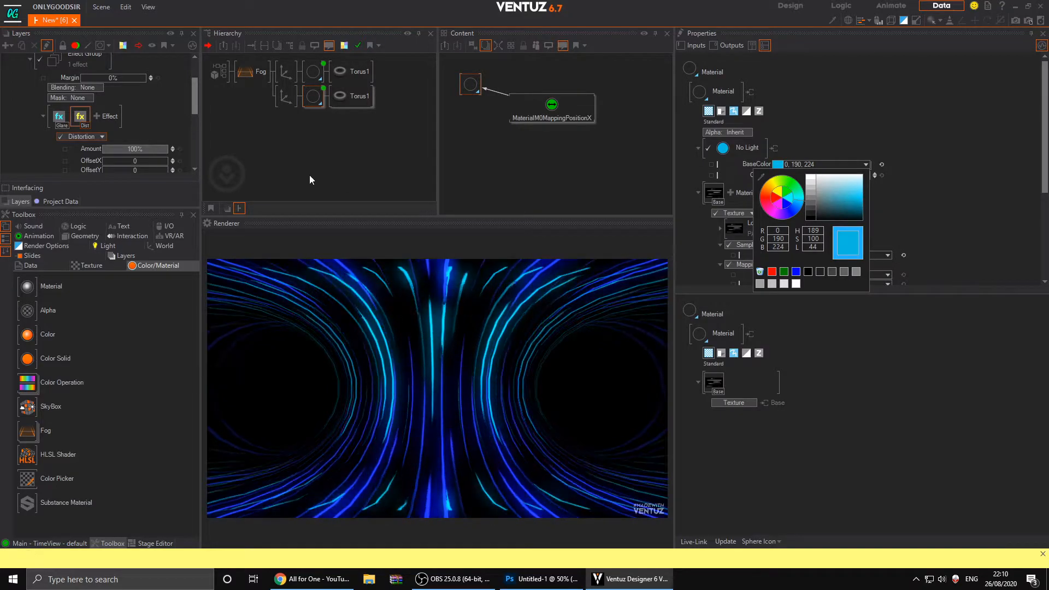
left_click(262, 87)
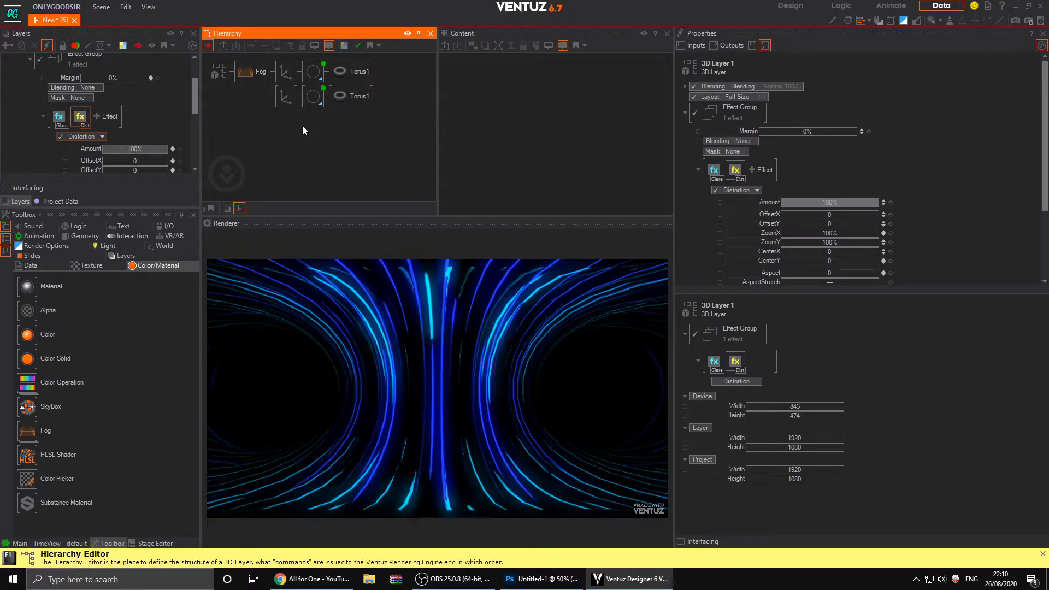
Duplicate the whole Fog branch under the root and block the original Fog branch.
left_click(248, 69)
left_click_drag(247, 85, 246, 87, "ctrl")
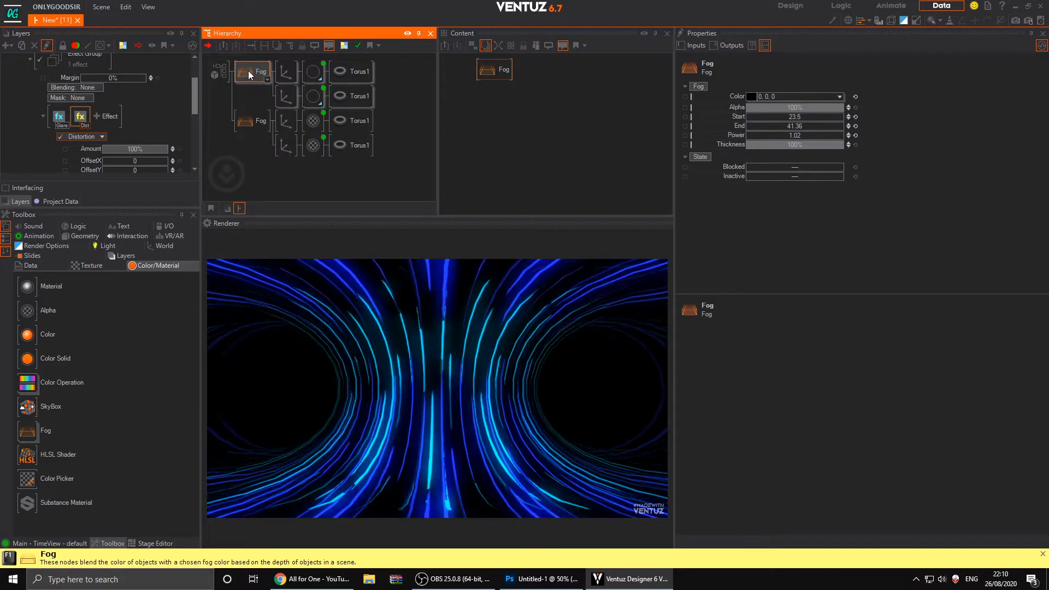
middle_click(248, 72)
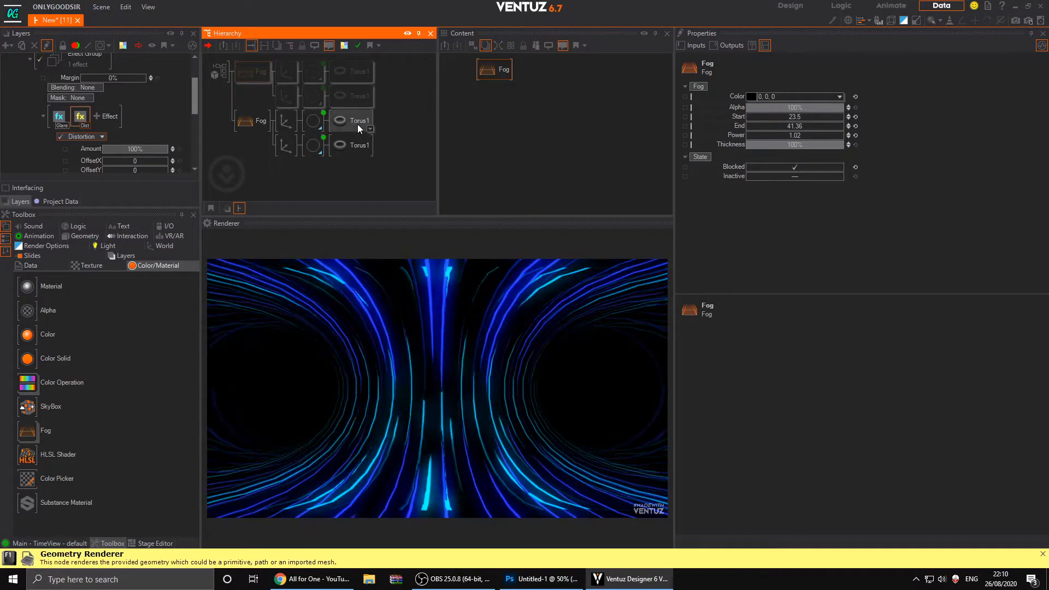
Replace both Torus1 nodes in the duplicated Fog branch with Cylinder geometries, one behind each material.
left_click(357, 124)
left_click(353, 146, "ctrl")
key("Delete")
double_click(353, 146)
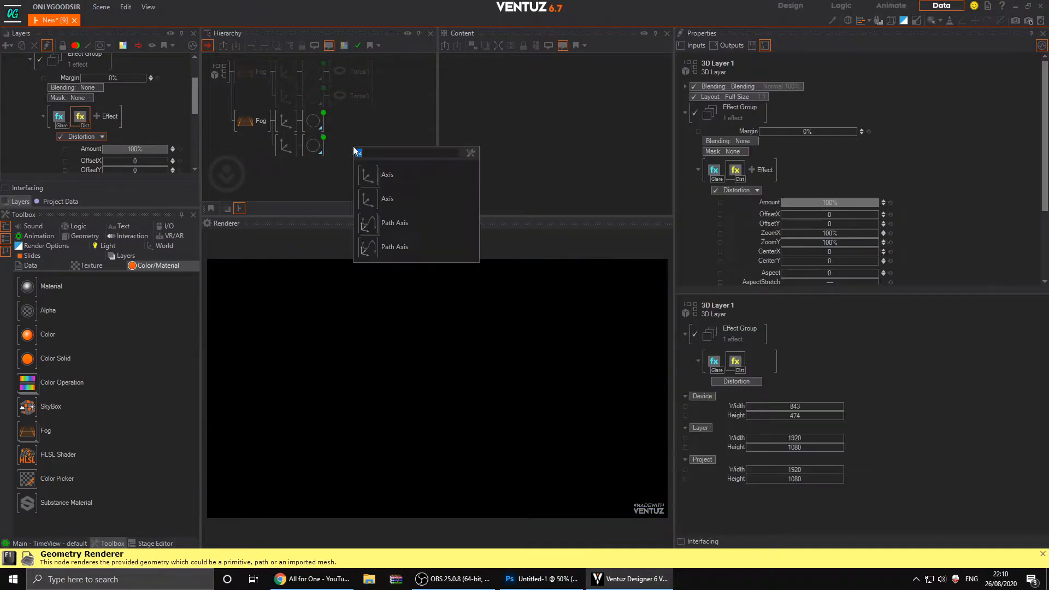
type("cy")
left_click(365, 179)
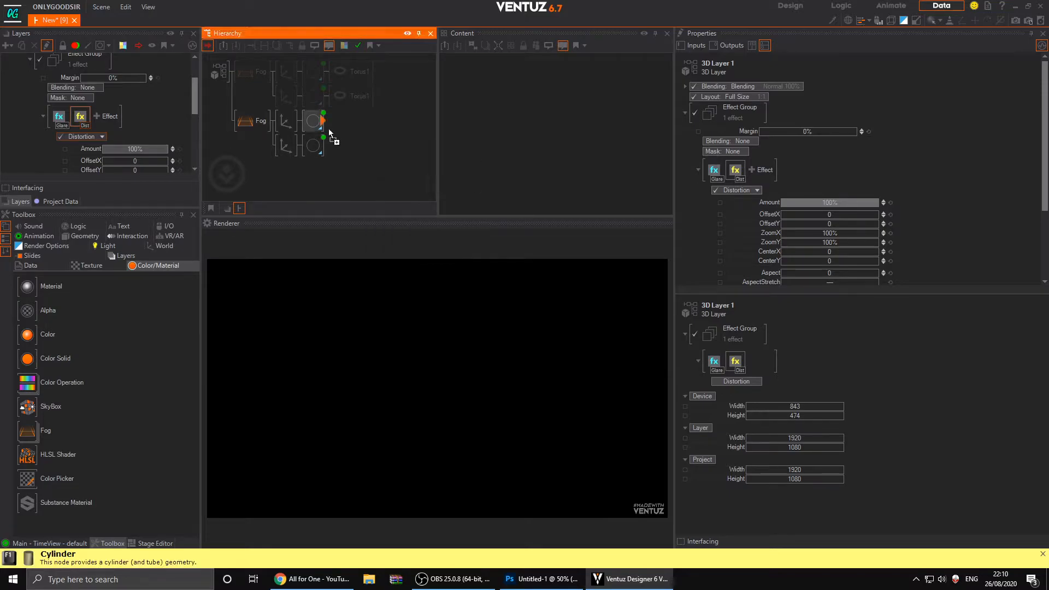
left_click_drag(342, 127, 326, 148, "ctrl")
Reset the X rotation of both cylinder Axes and set their Z position to about -11.2.
left_click(285, 124)
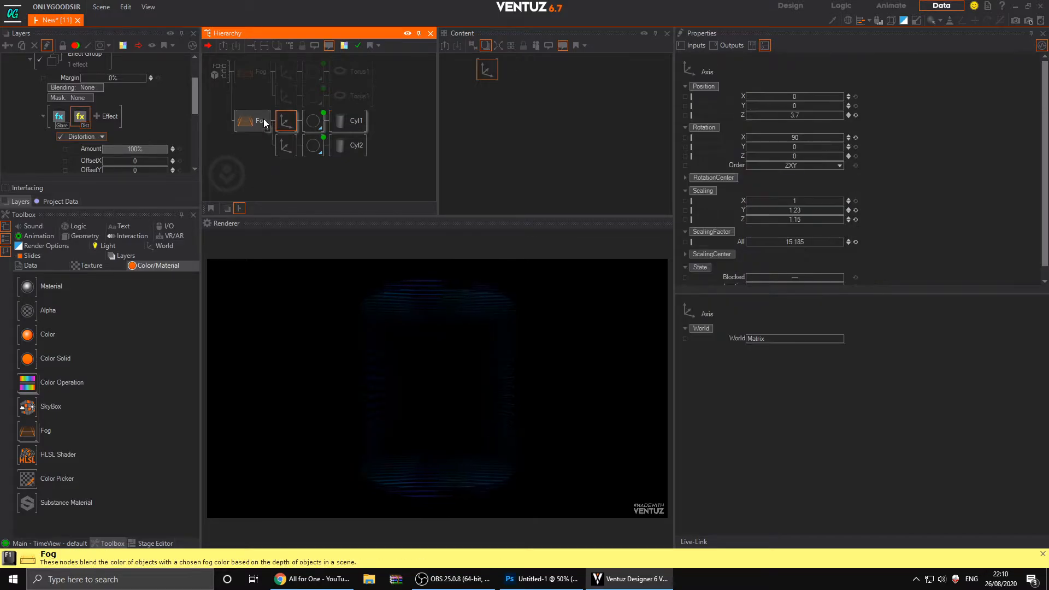
left_click(248, 120)
left_click(286, 123)
left_click(286, 145, "ctrl")
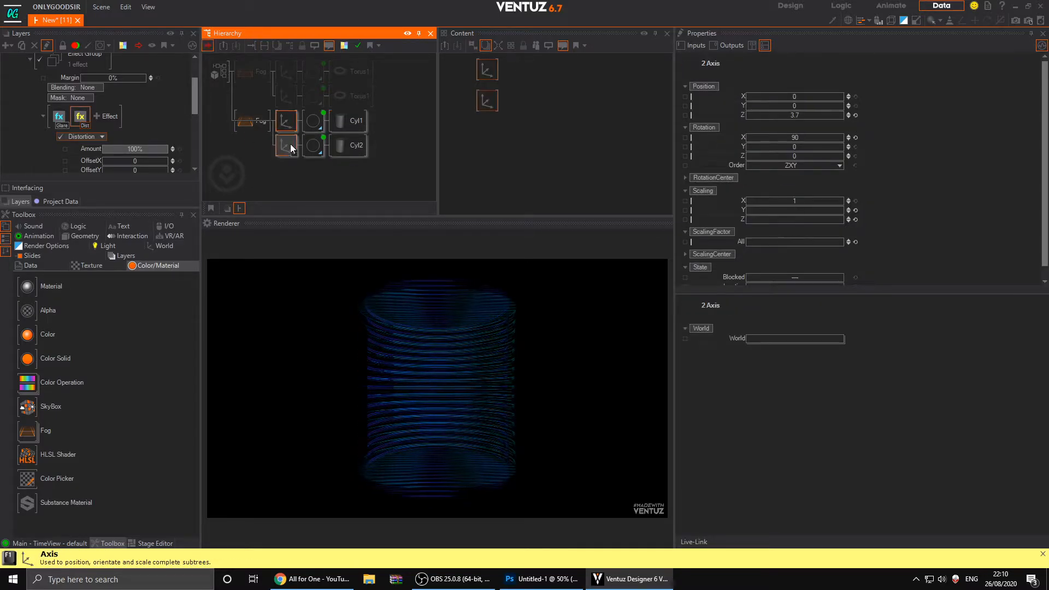
left_click(856, 138)
left_click_drag(801, 119, 748, 119)
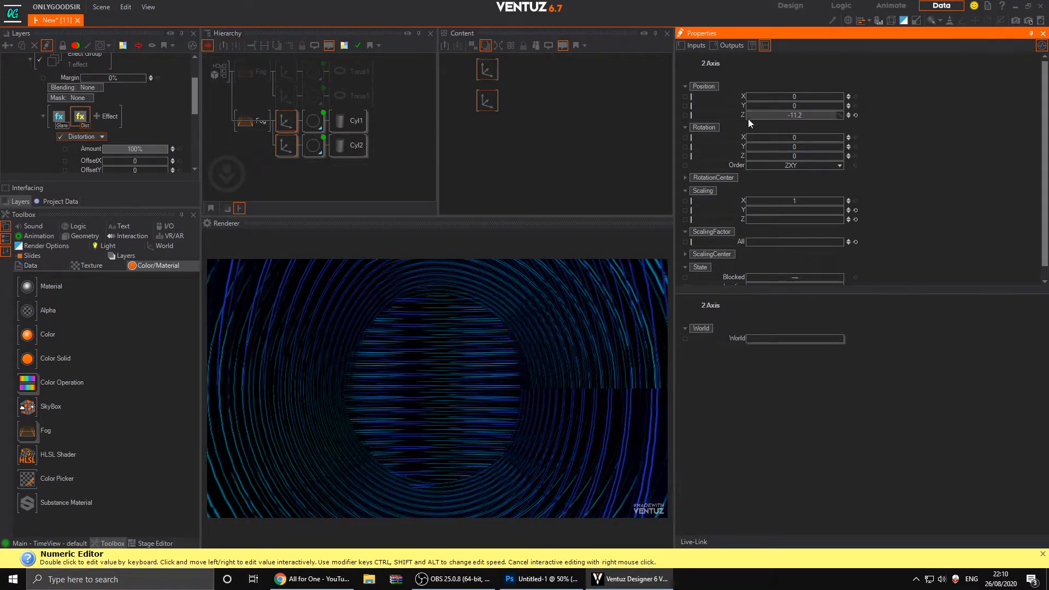
Exclude the Top and Bottom subsets from both cylinders so they become open tubes.
left_click(348, 121)
left_click(349, 140, "ctrl")
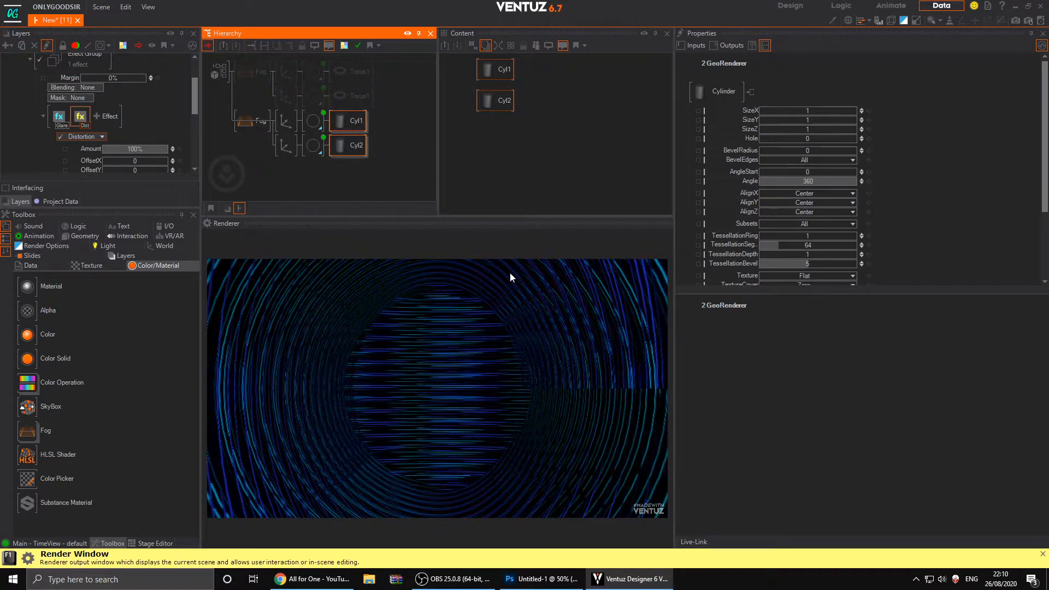
middle_click_drag(889, 249, 886, 206)
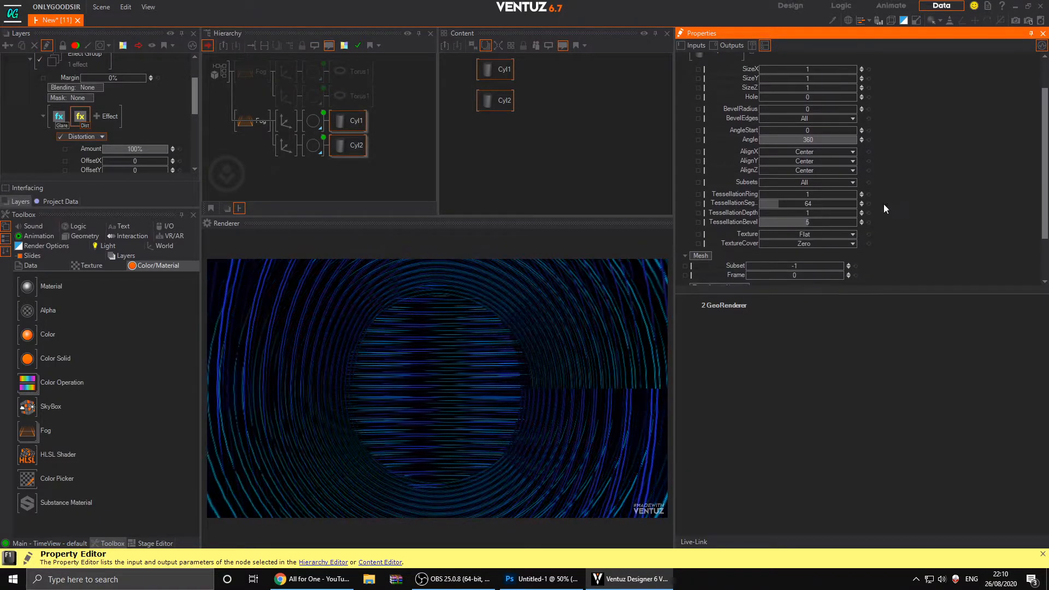
left_click(847, 183)
left_click(789, 194)
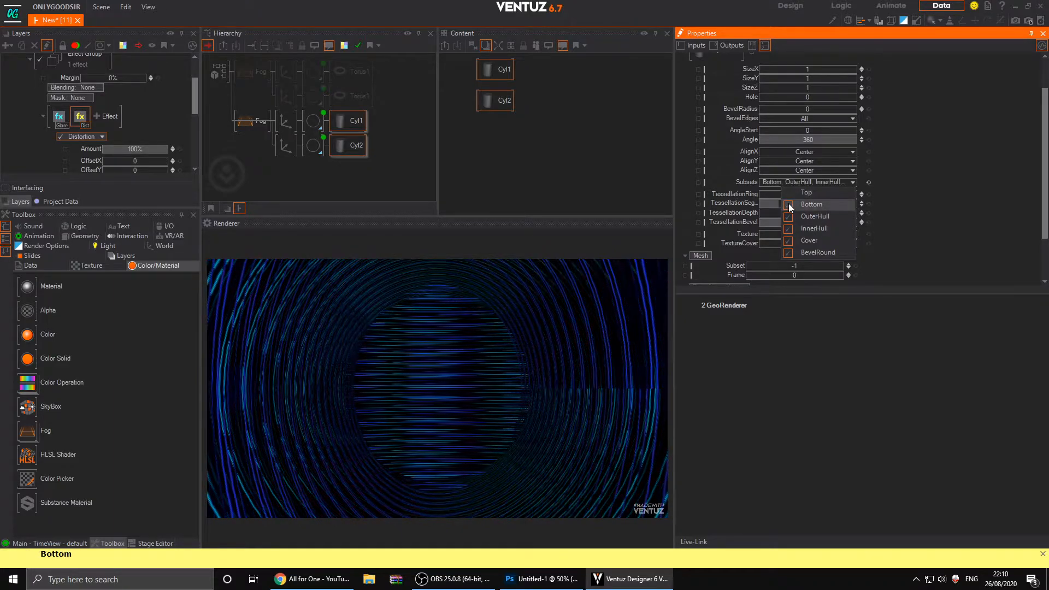
left_click(788, 205)
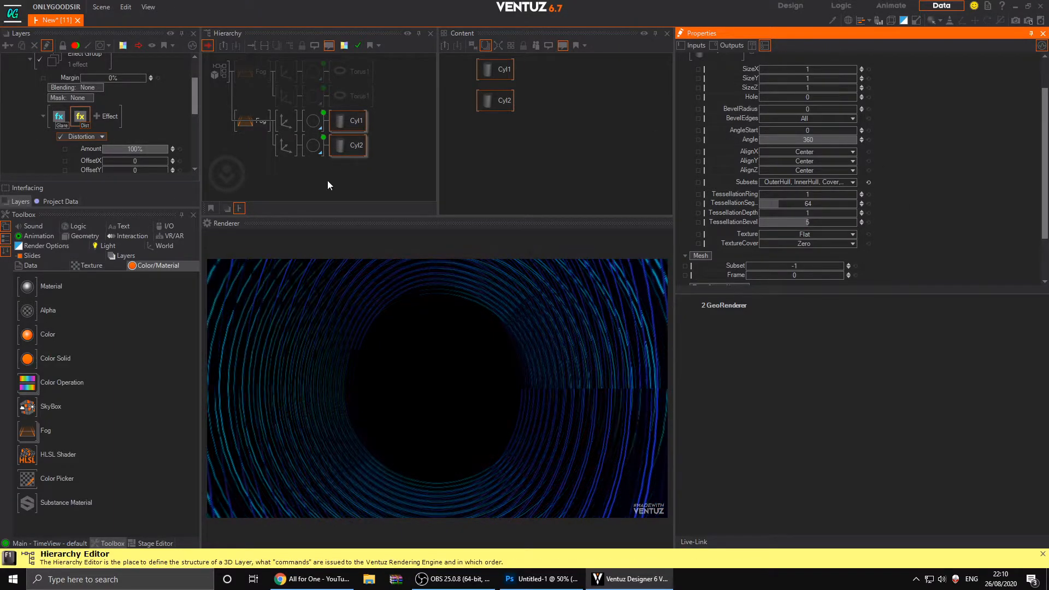
Reduce the first cylinder Axis's ScalingFactor to about 13.285 and set its material's texture ScalingY to about 0.44.
left_click(286, 121)
left_click_drag(804, 228, 791, 227)
left_click(313, 121)
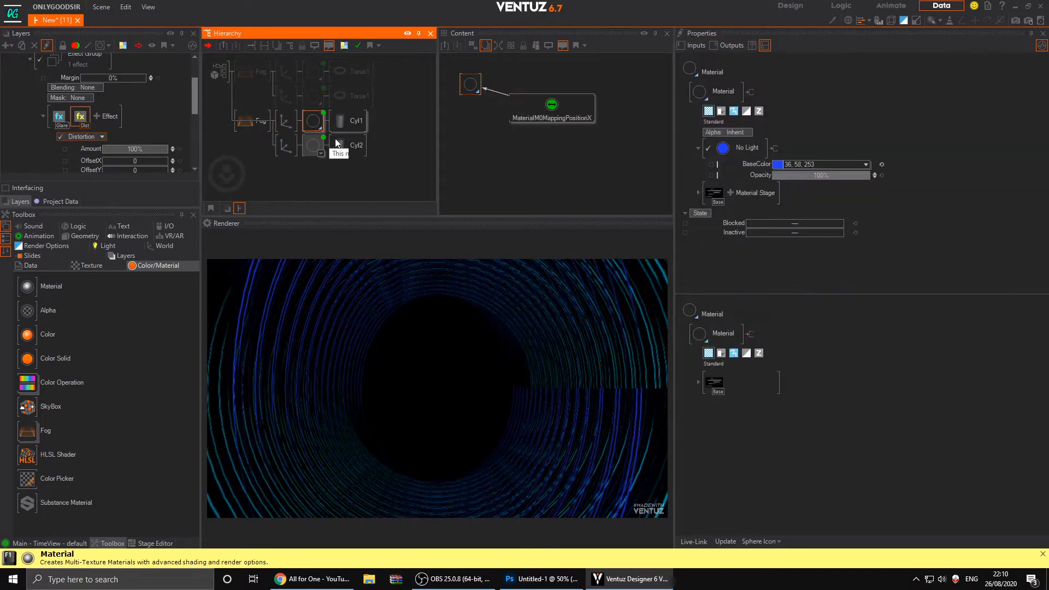
left_click(470, 84)
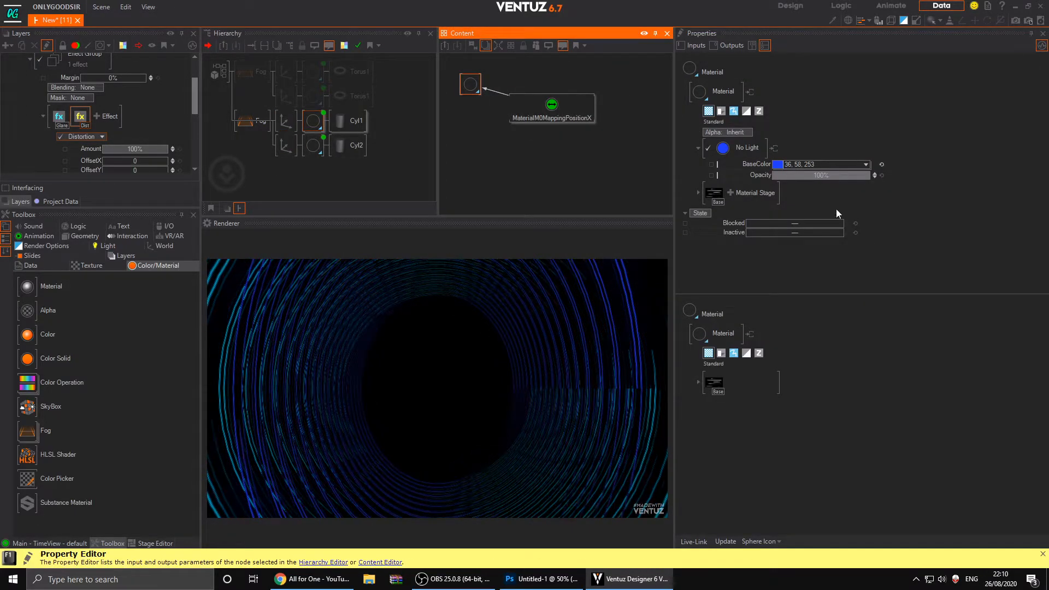
left_click(699, 193)
scroll(881, 240, "down", 3)
left_click_drag(850, 223, 863, 223)
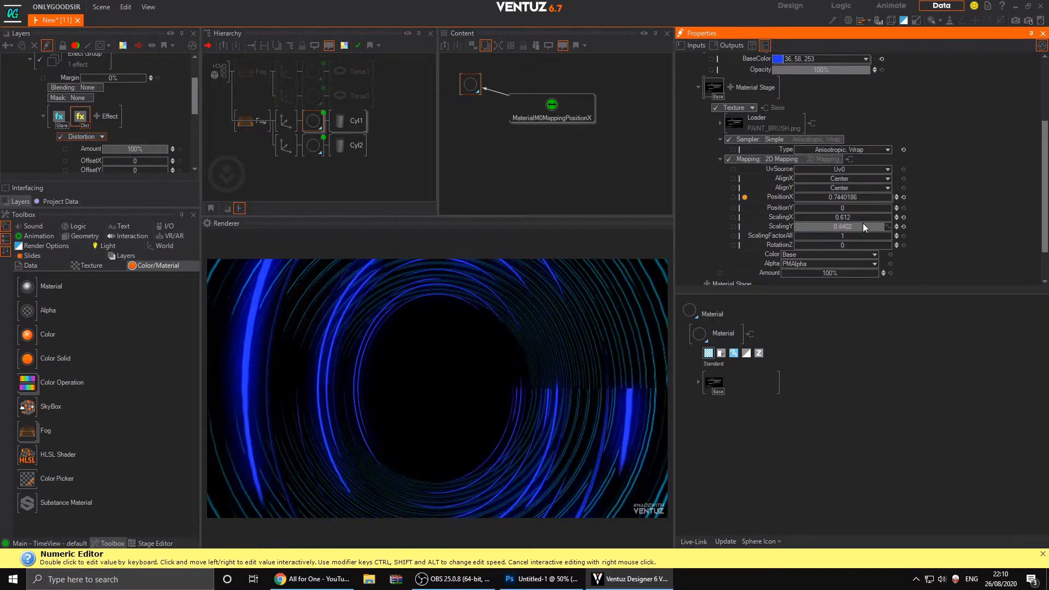
Set the texture mapping ScalingY of the second cylinder's material to about 0.38.
left_click(312, 145)
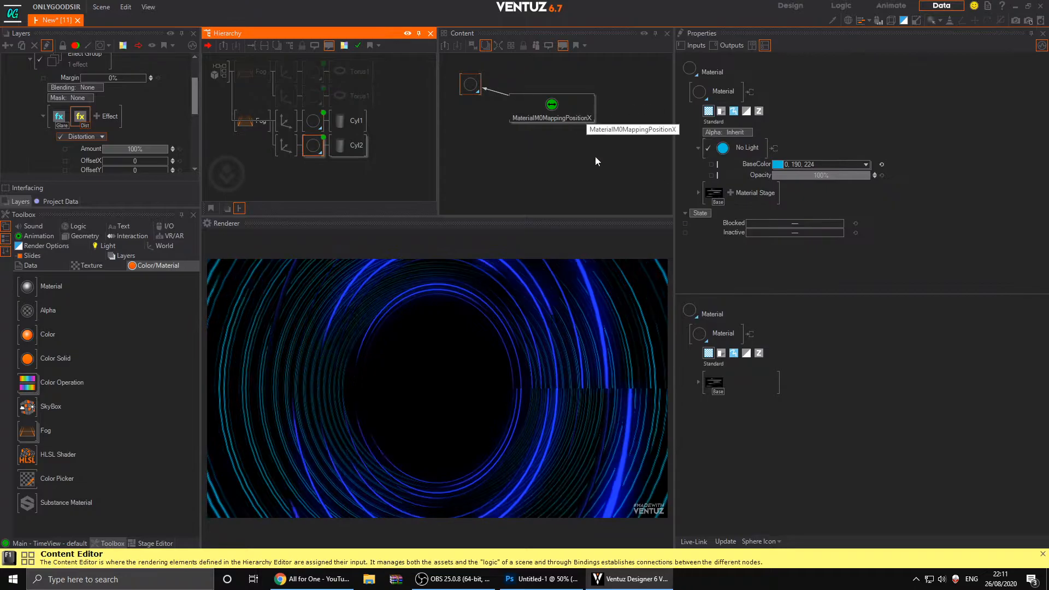
left_click(470, 85)
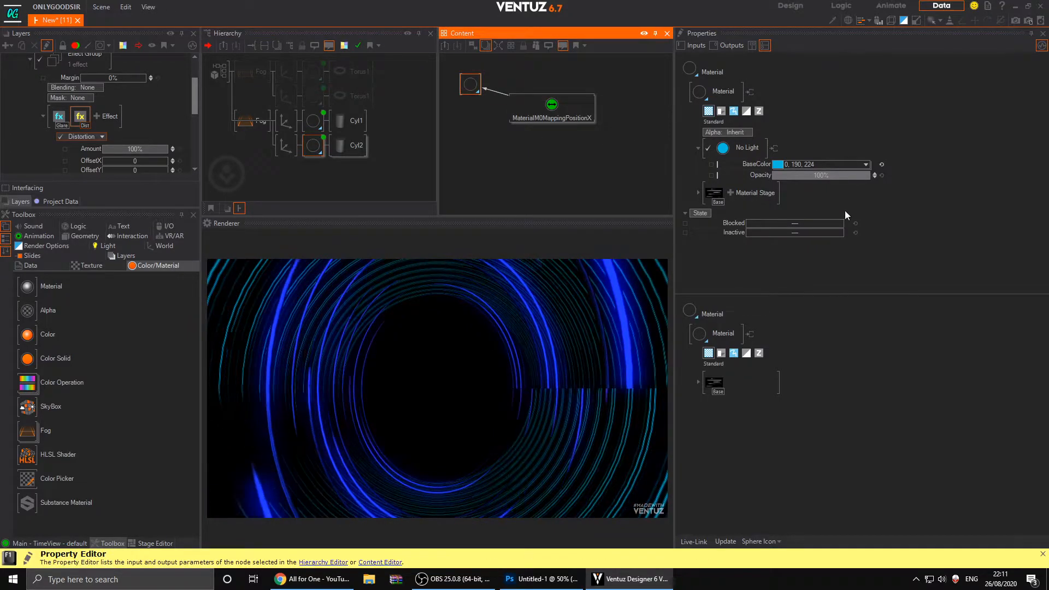
left_click(698, 193)
left_click_drag(857, 245, 914, 243)
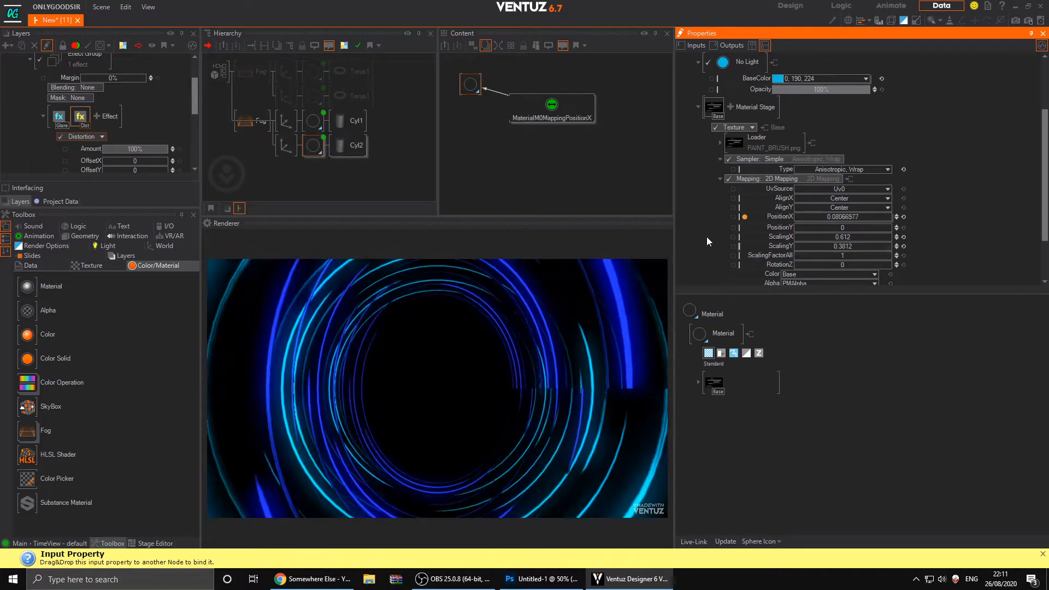
Try rotating the second cylinder's Axis about Y, and reset that rotation.
left_click(282, 141)
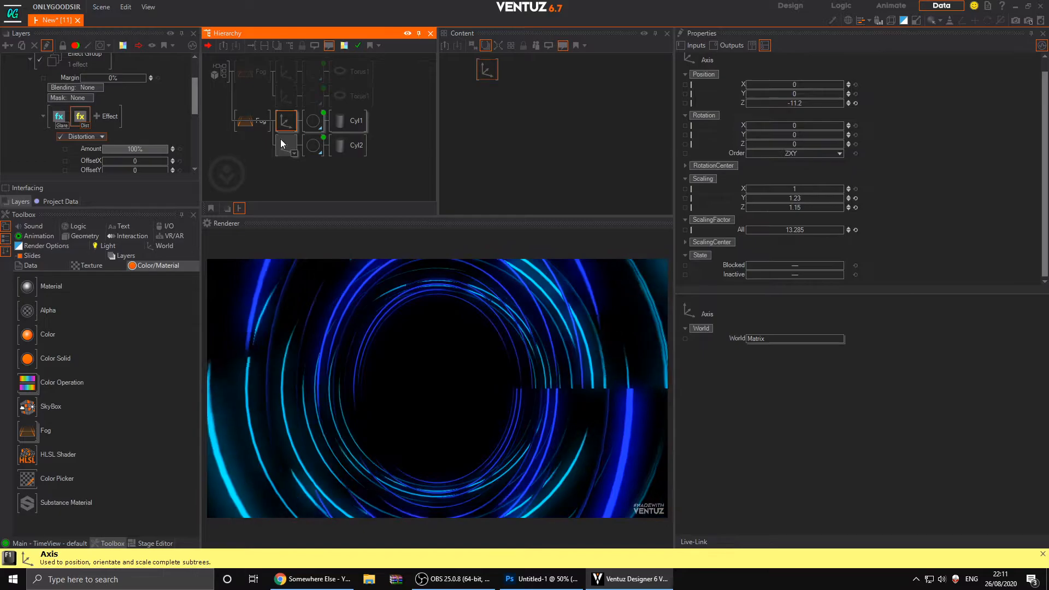
mouse_move(800, 134)
left_mouse_down()
mouse_move(823, 133)
mouse_move(796, 135)
left_mouse_up()
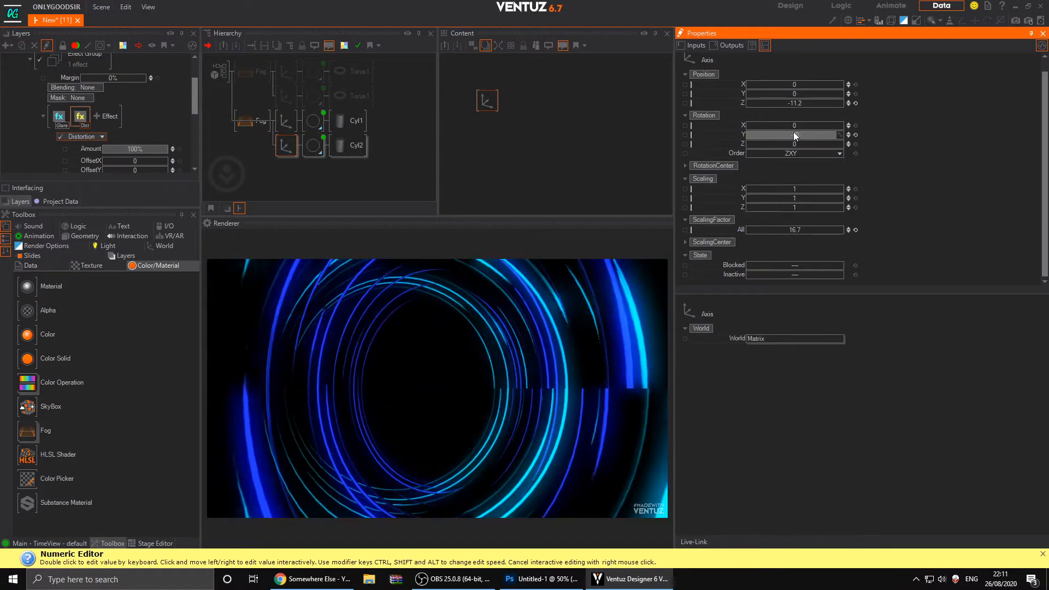
left_click(855, 135)
Set the texture mapping of both cylinder materials to a RotationZ of -90 and a ScalingX of about 7.052.
left_click(313, 122)
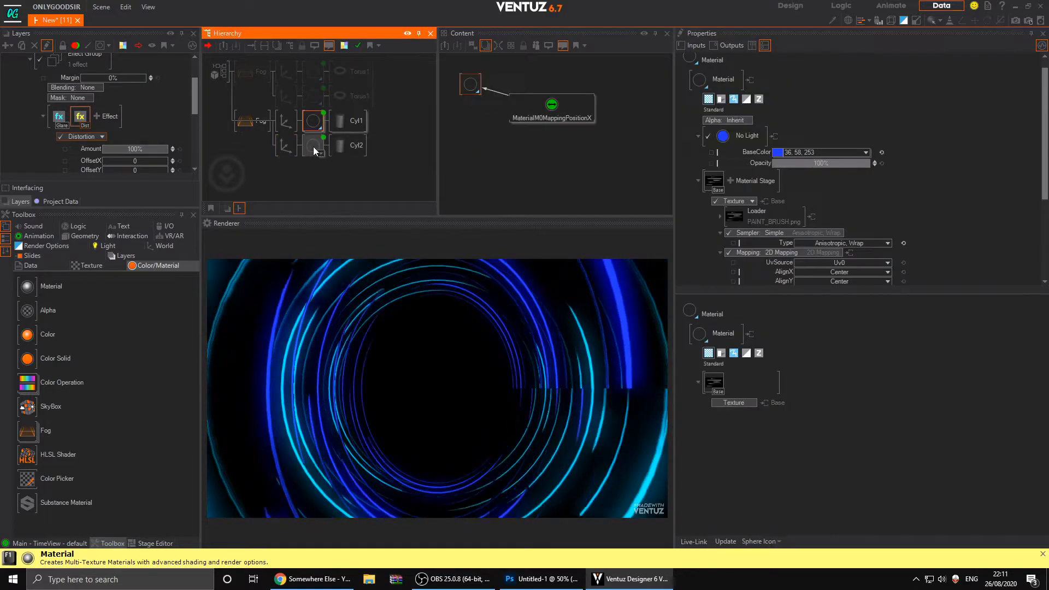
left_click(313, 146, "ctrl")
left_click(467, 82)
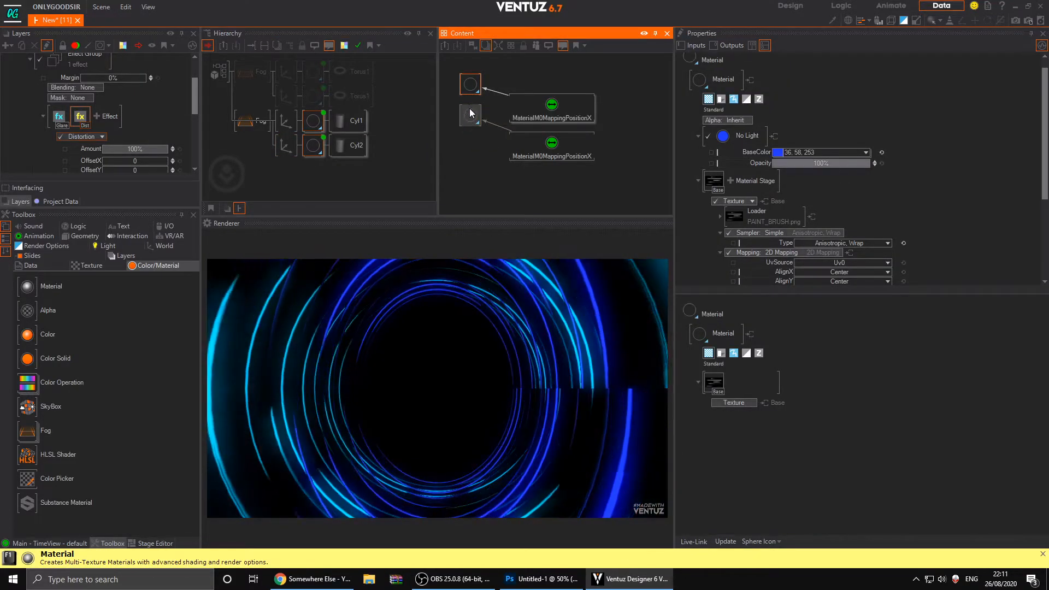
scroll(929, 121, "down", 4)
left_click_drag(859, 224, 834, 221)
double_click(849, 224)
type("-90")
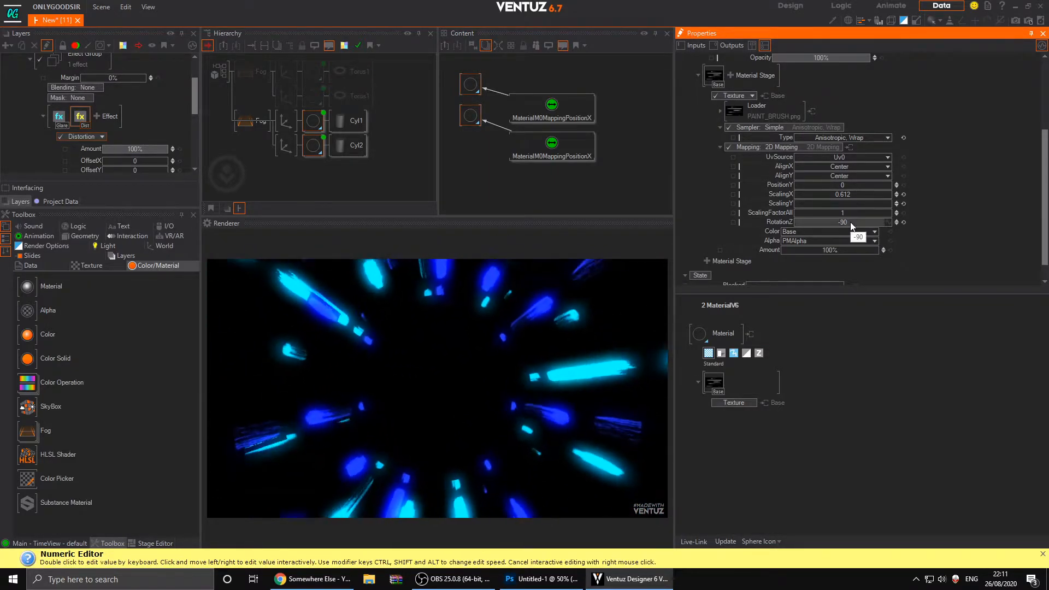
key("Return")
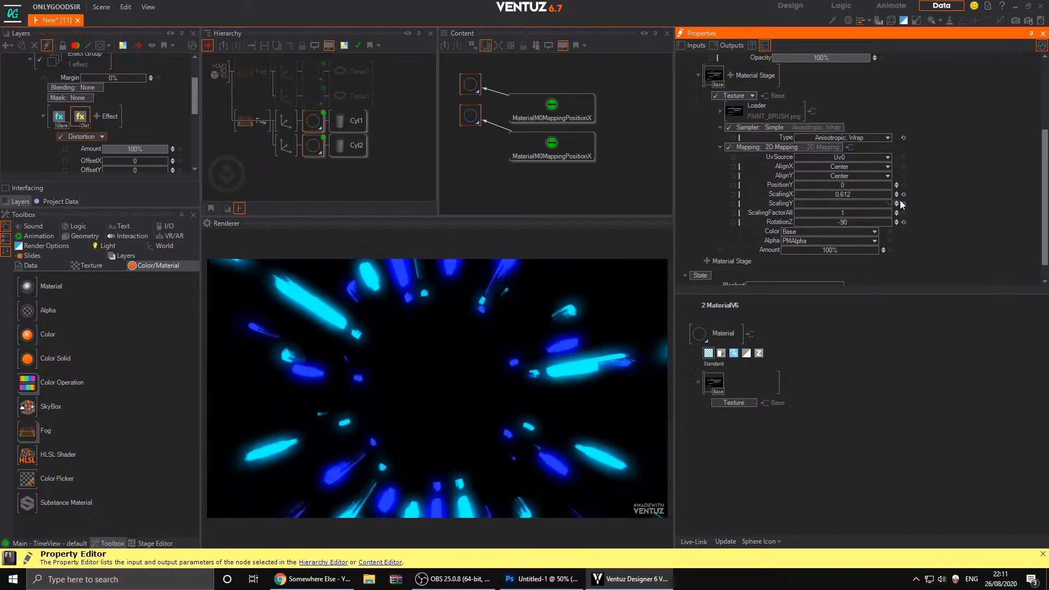
mouse_move(885, 203)
left_mouse_down()
mouse_move(811, 196)
mouse_move(889, 196)
left_mouse_up()
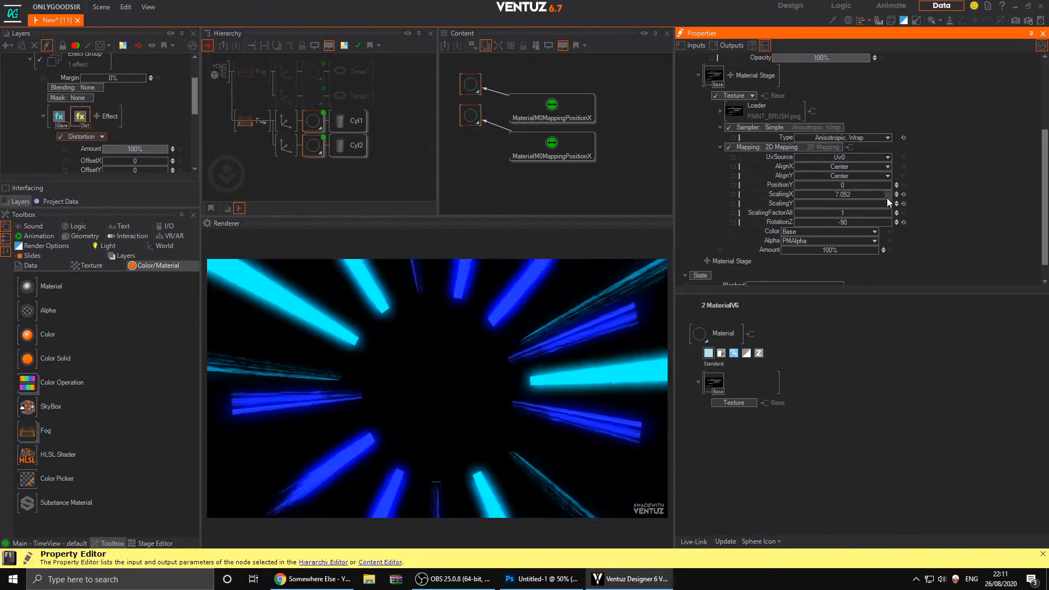
Set Position Z of both cylinder Axes to 5.7, try a smaller Y scaling, and reset that scaling to 1.
left_click(280, 121)
left_click(284, 145, "ctrl")
mouse_move(792, 104)
left_mouse_down()
mouse_move(759, 105)
mouse_move(843, 106)
mouse_move(820, 106)
left_mouse_up()
left_click_drag(796, 207, 812, 205)
right_click(811, 205)
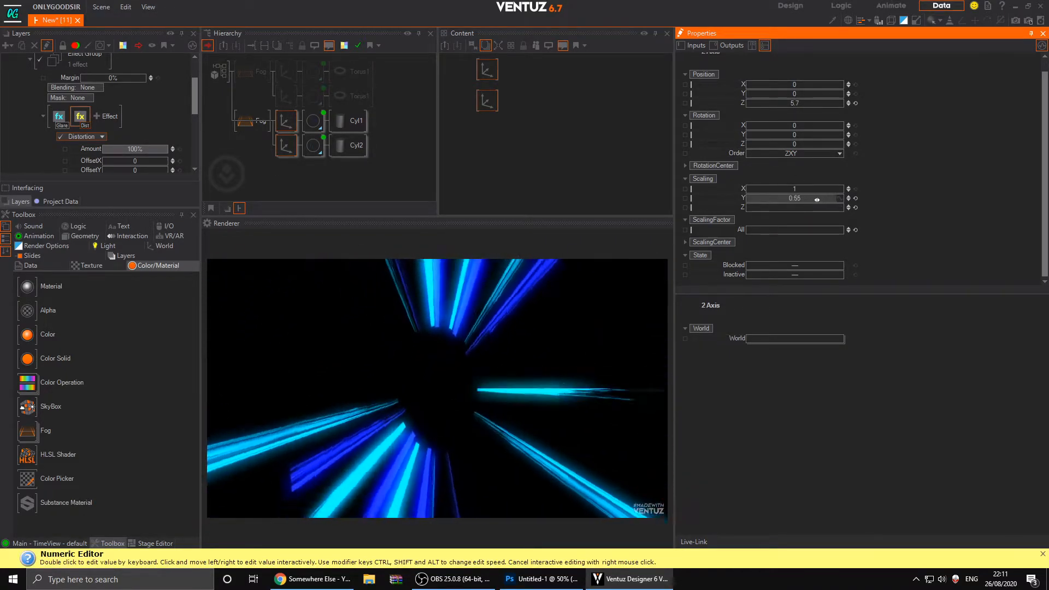
left_click(855, 198)
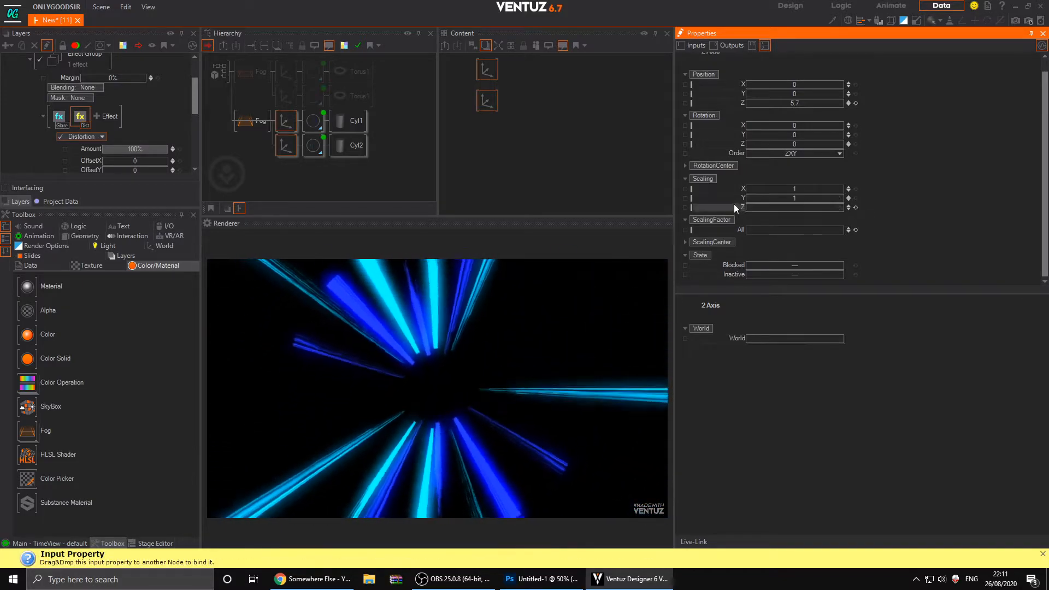
Rotate both cylinder Axes to X 14 and Y -90, and set their Position Z to -15.
left_click_drag(800, 125, 773, 138)
left_click_drag(767, 138, 779, 143)
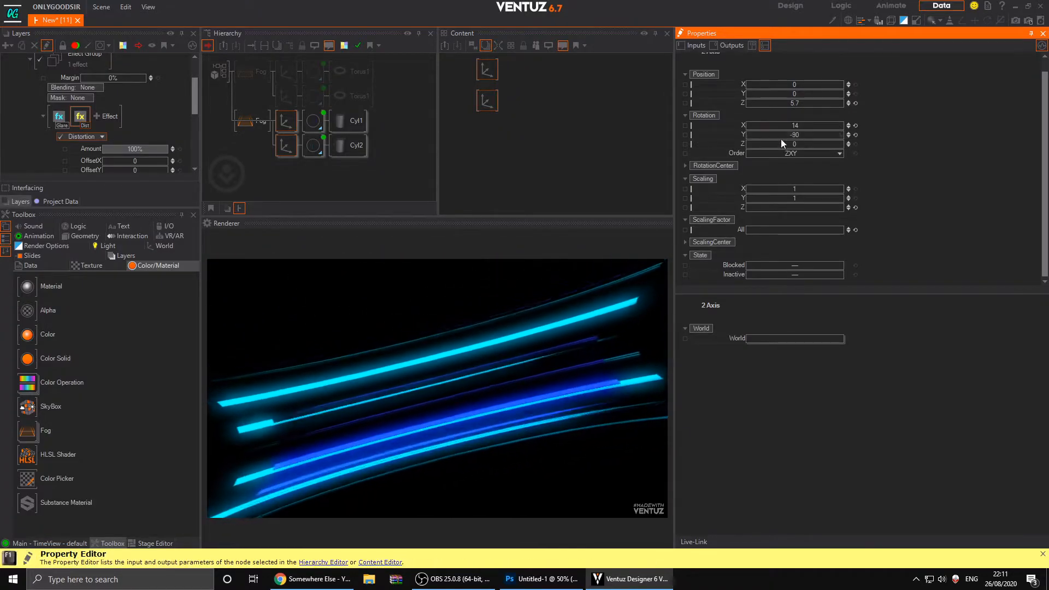
left_click_drag(744, 103, 746, 103)
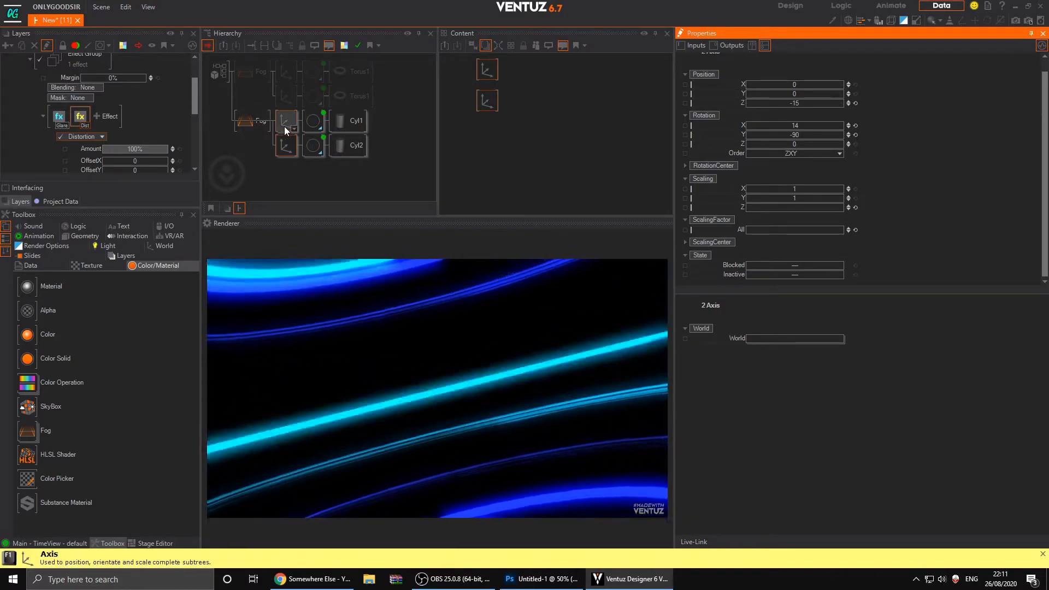
Reset the Y and X rotation of the second cylinder's Axis to 0.
left_click(315, 98)
left_click(315, 71)
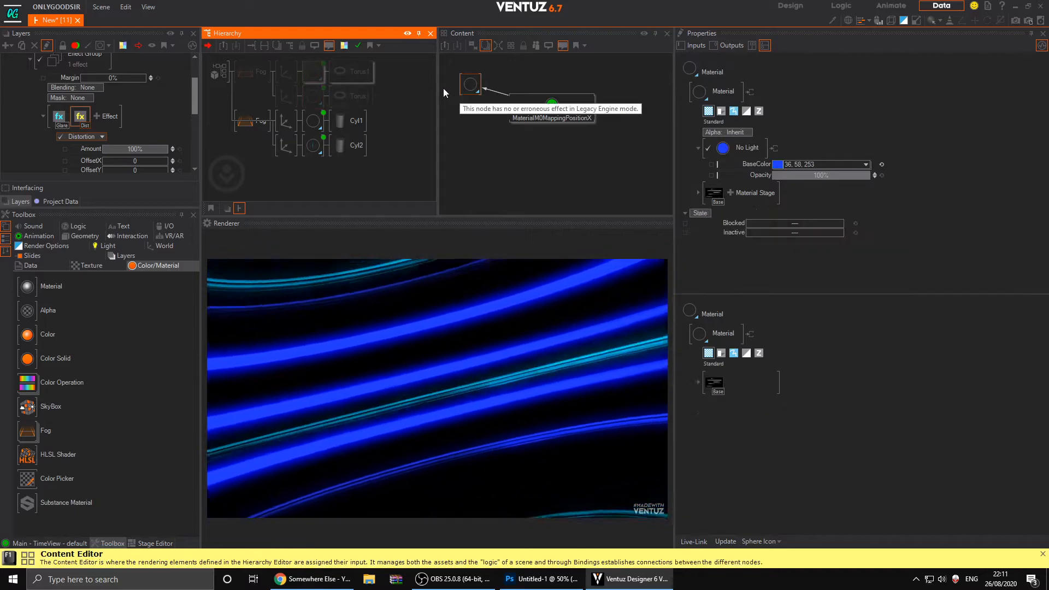
left_click(463, 92)
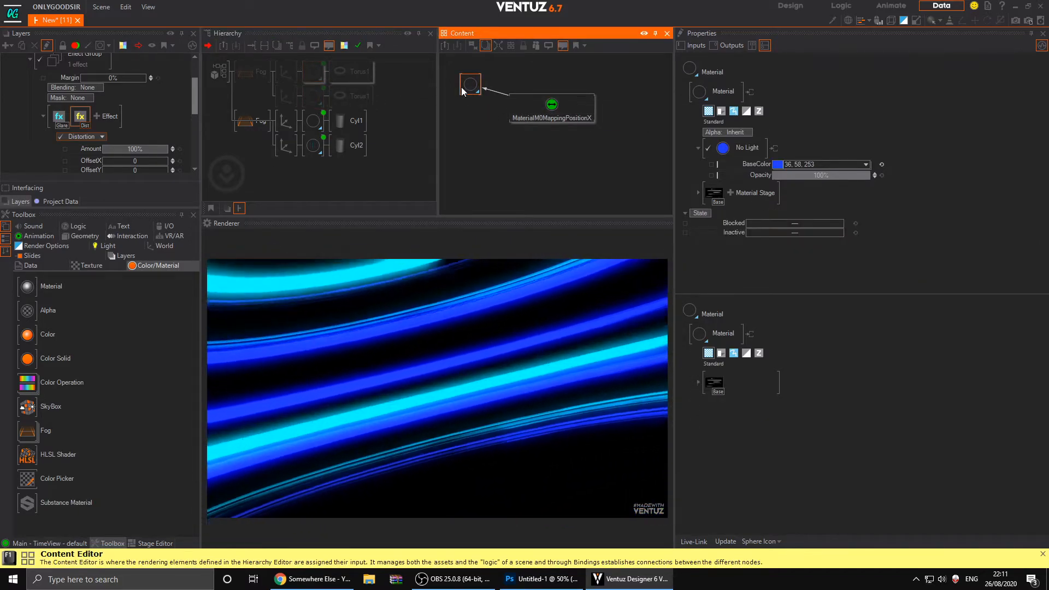
left_click(304, 124)
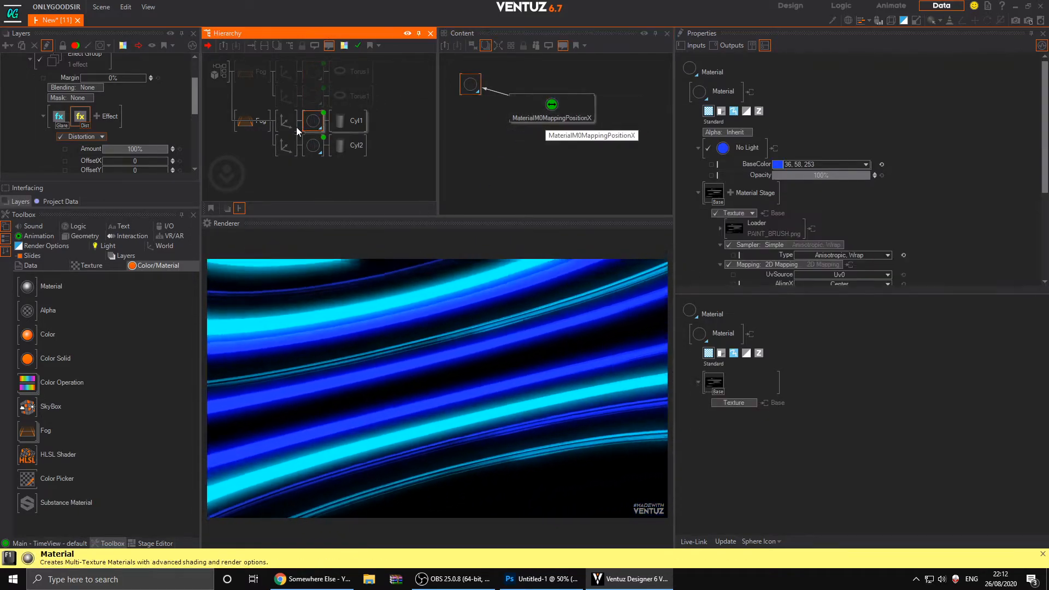
left_click(286, 146)
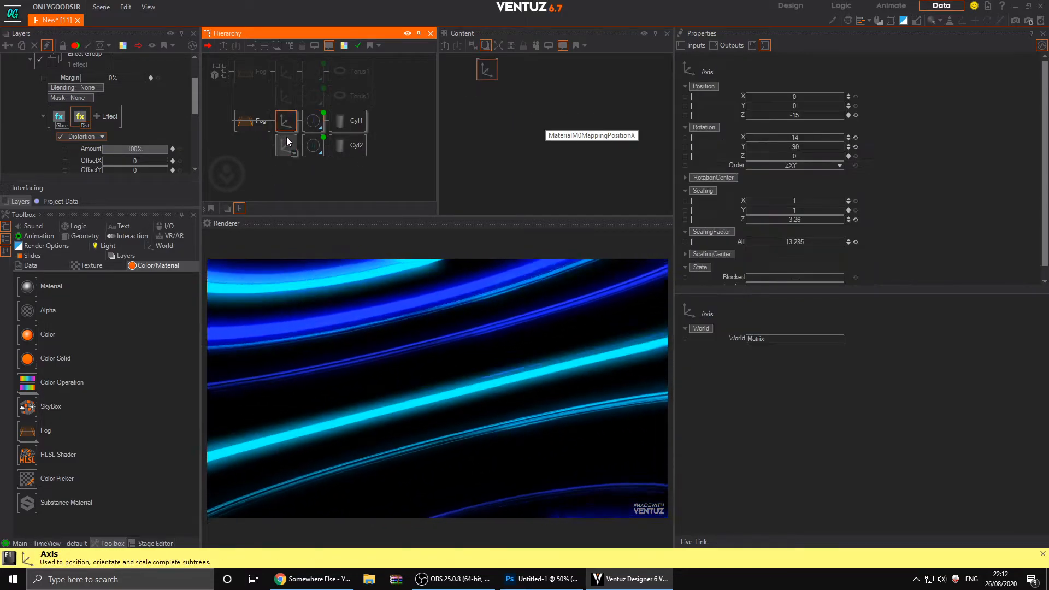
left_click(856, 146)
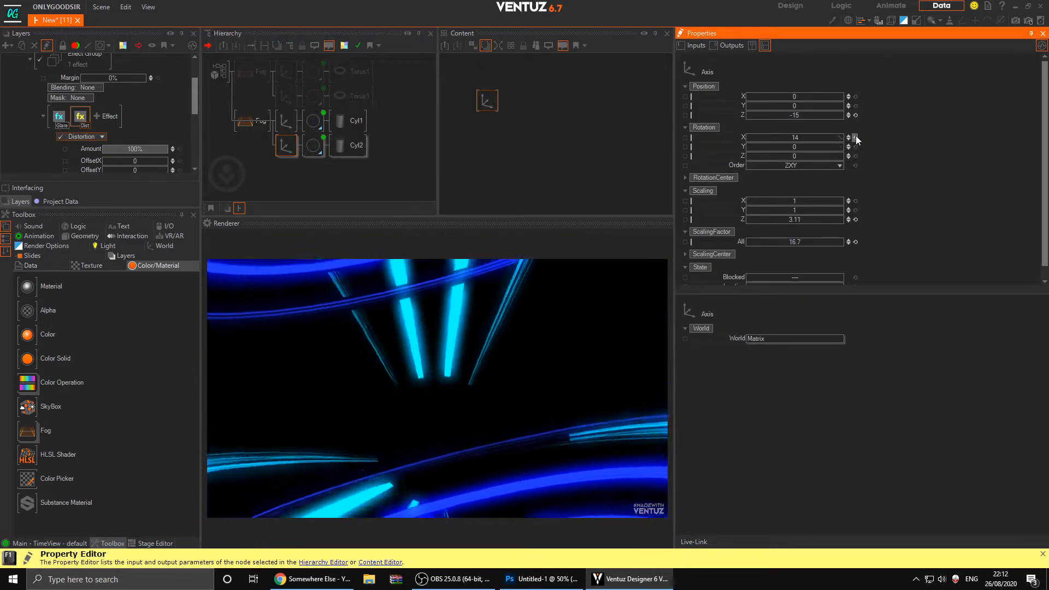
left_click(855, 137)
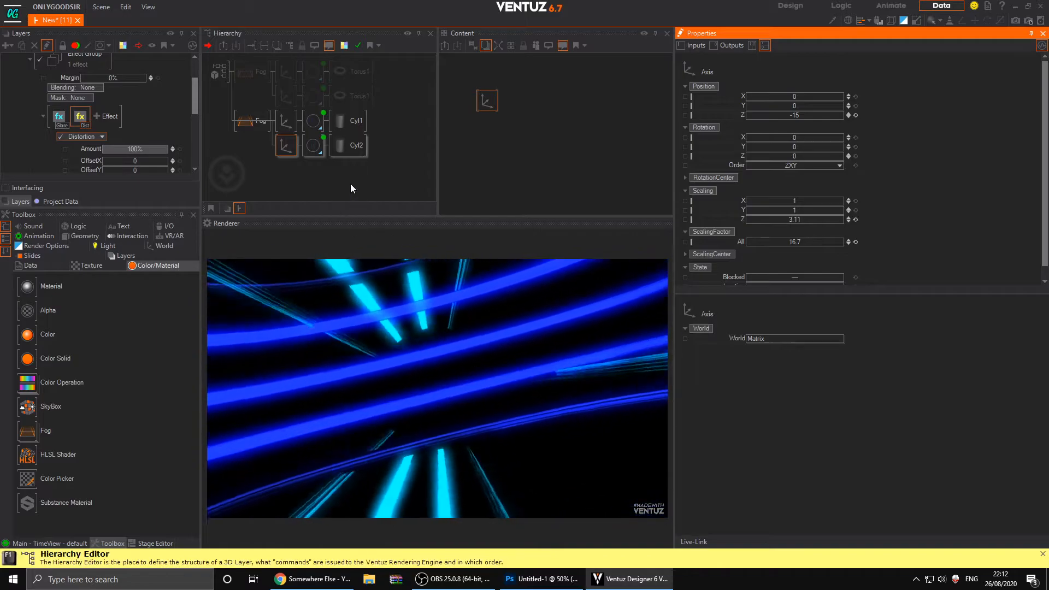
Duplicate the second cylinder's branch below it and rotate the copy's Axis so its strokes cross the others.
left_click(286, 121)
left_click(285, 145)
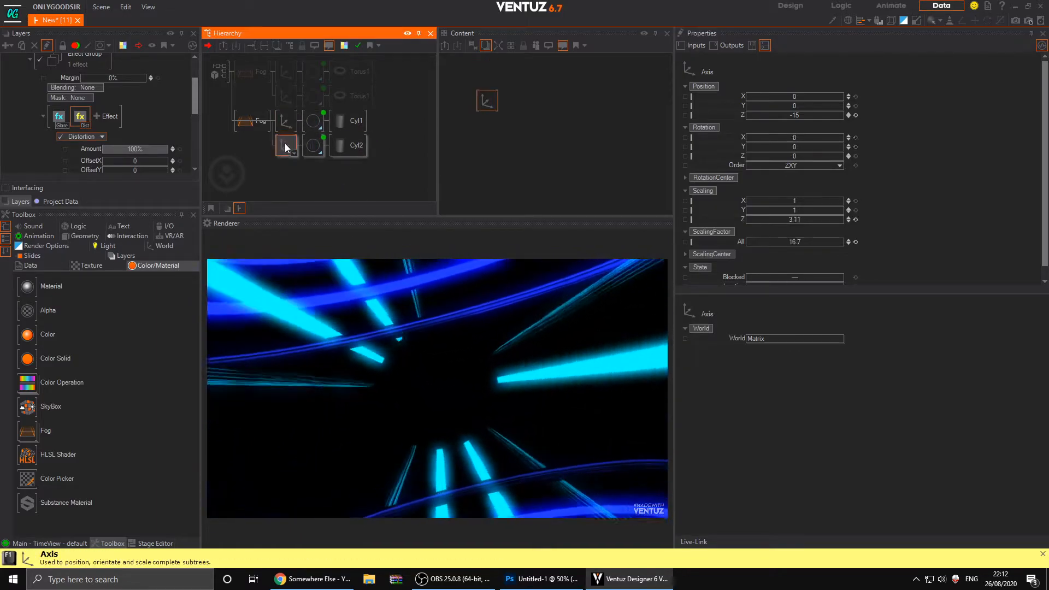
left_click_drag(287, 146, 286, 170, "ctrl")
left_click_drag(794, 156, 819, 144)
Set the BaseColor of the copied cylinder's material to green (0, 219, 131).
left_click(313, 169)
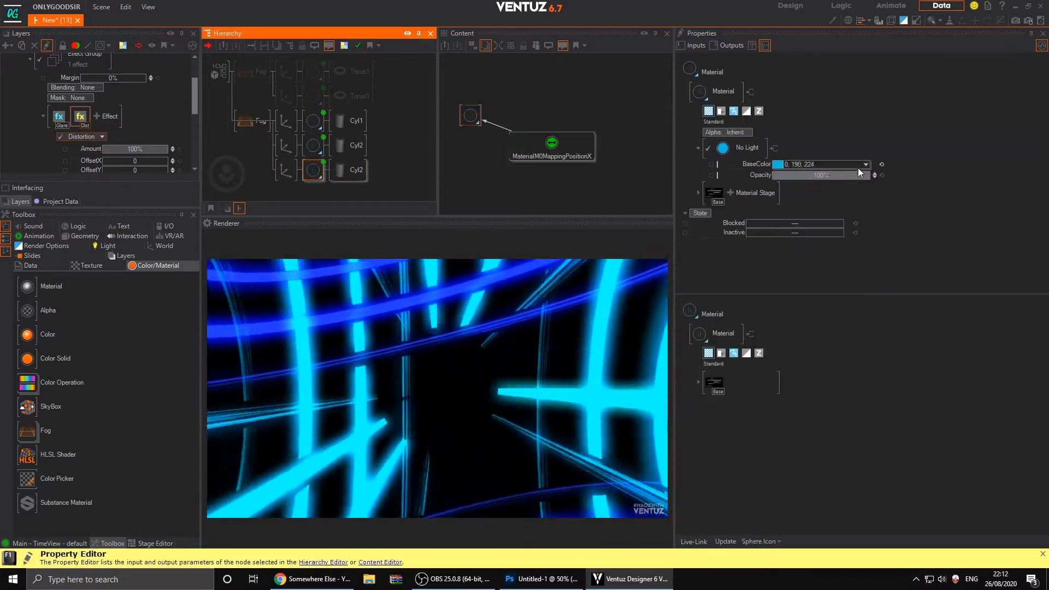
left_click(863, 164)
left_click_drag(774, 200, 803, 203)
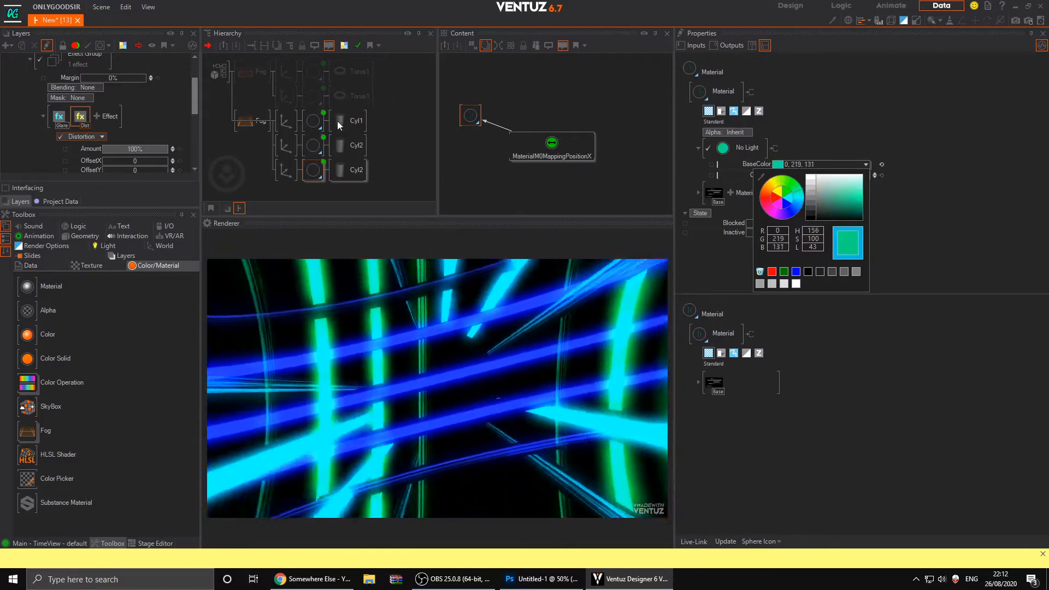
Delete the Fog branch holding the cylinders and unblock the Fog branch holding the two tori.
left_click(250, 124)
key("Delete")
left_click(254, 67)
middle_click(249, 71)
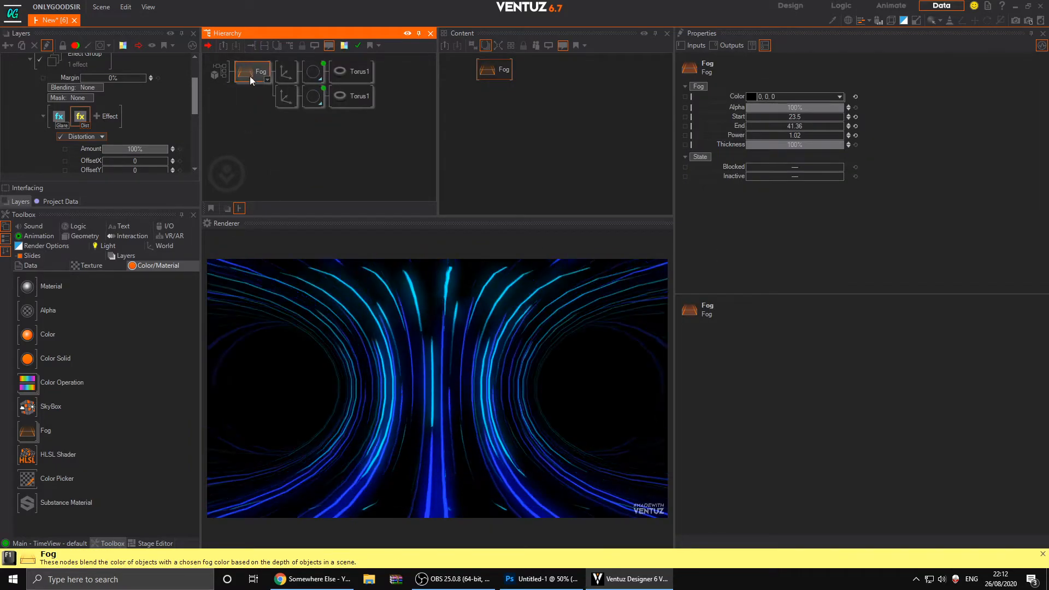
Add an HSLA to Color node beside the two torus materials and bind the first material's BaseColor to it.
left_click(308, 80)
left_click(316, 92, "ctrl")
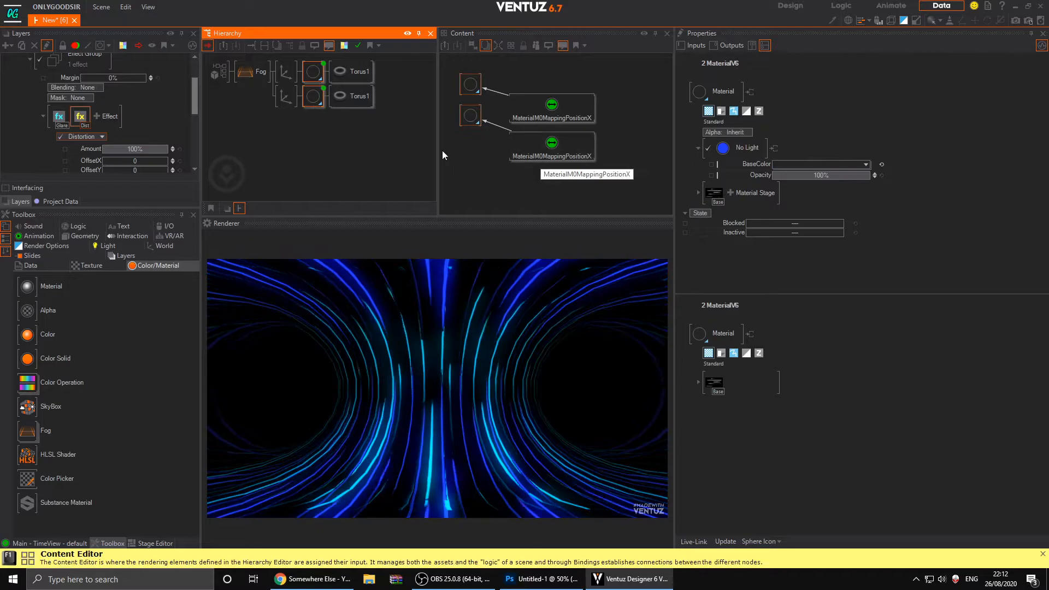
left_click(471, 153)
left_click(307, 74)
left_click(311, 98, "ctrl")
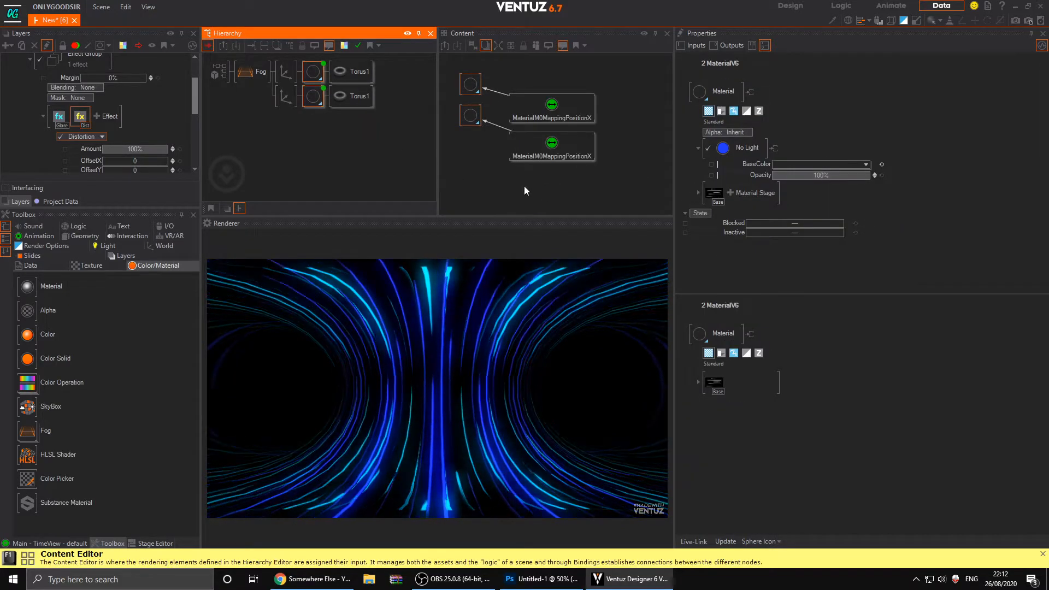
left_click(449, 159)
left_click_drag(449, 155, 508, 150)
key("space")
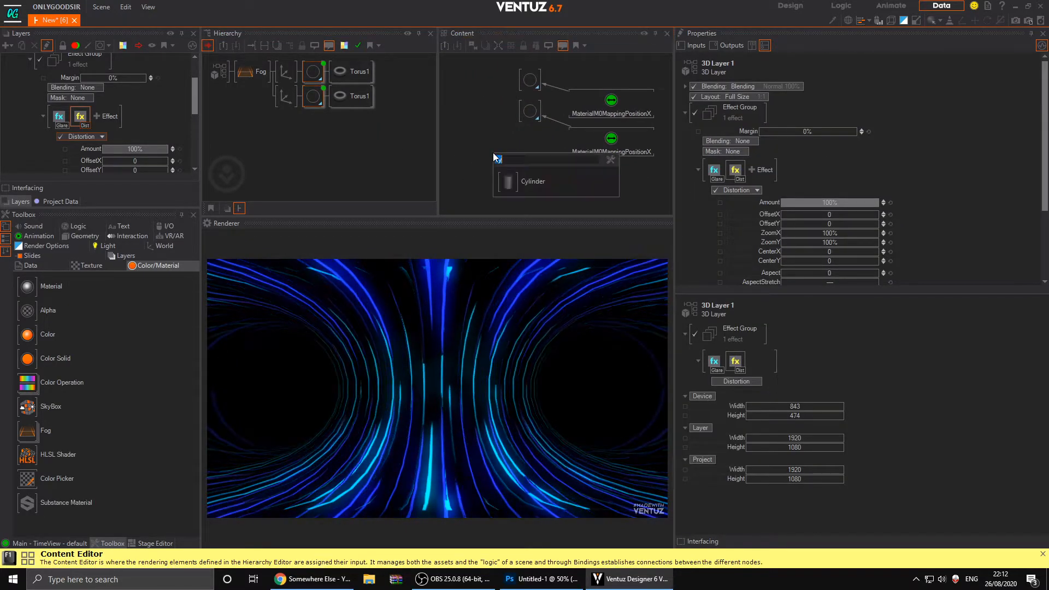
type("hsl")
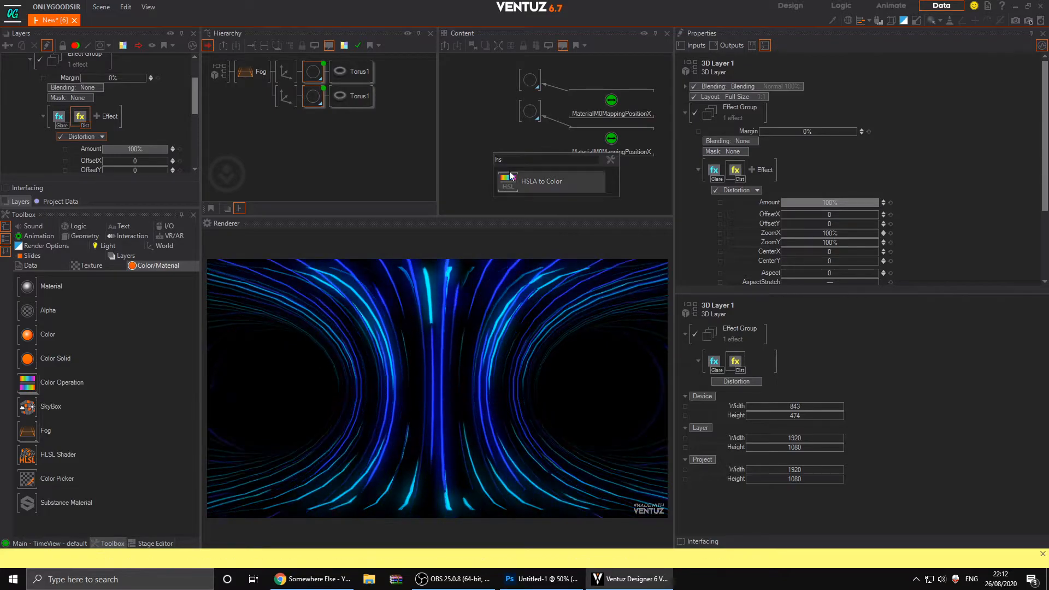
left_click_drag(509, 175, 484, 108)
left_click(530, 80)
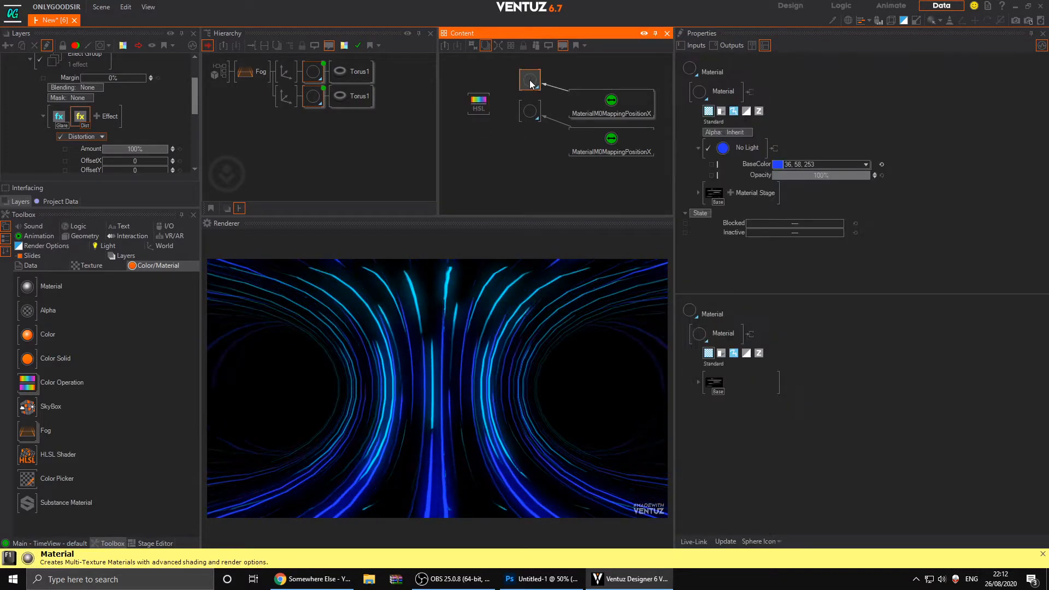
left_click_drag(741, 167, 477, 96)
Add a second HSLA to Color node and bind the second torus material's BaseColor to it.
left_click(481, 136)
key("Tab")
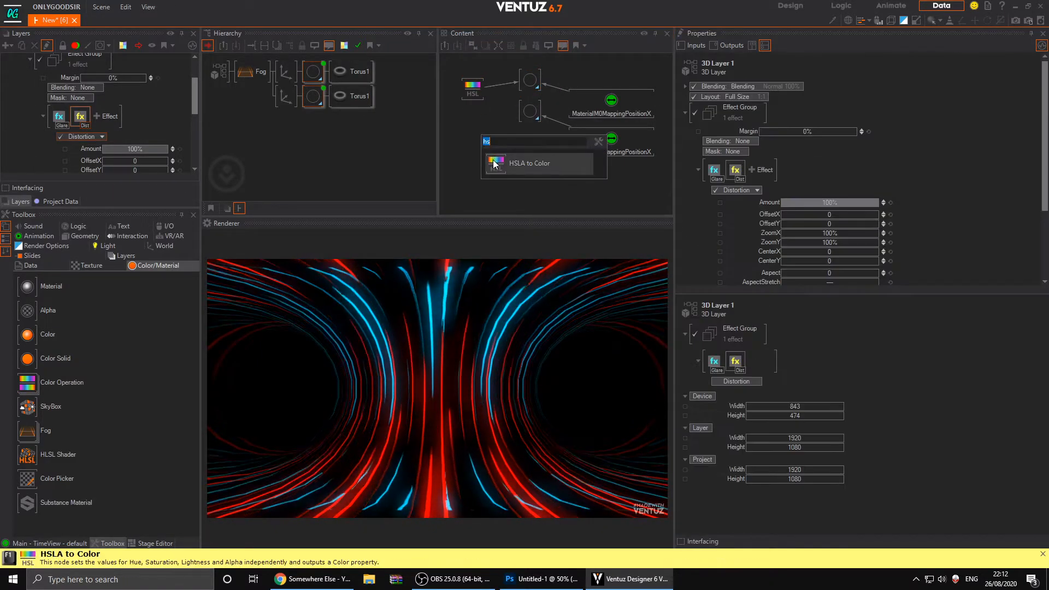
left_click_drag(497, 165, 479, 127)
left_click(530, 111)
left_click_drag(746, 163, 483, 121)
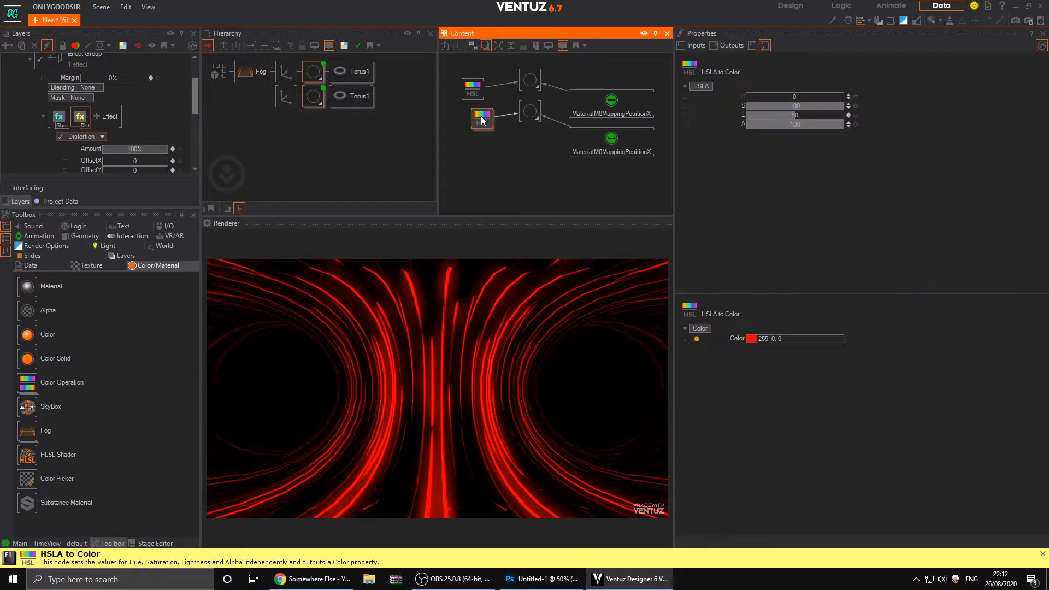
Add two Mover nodes, placing one beside each HSLA to Color node.
left_click(474, 175)
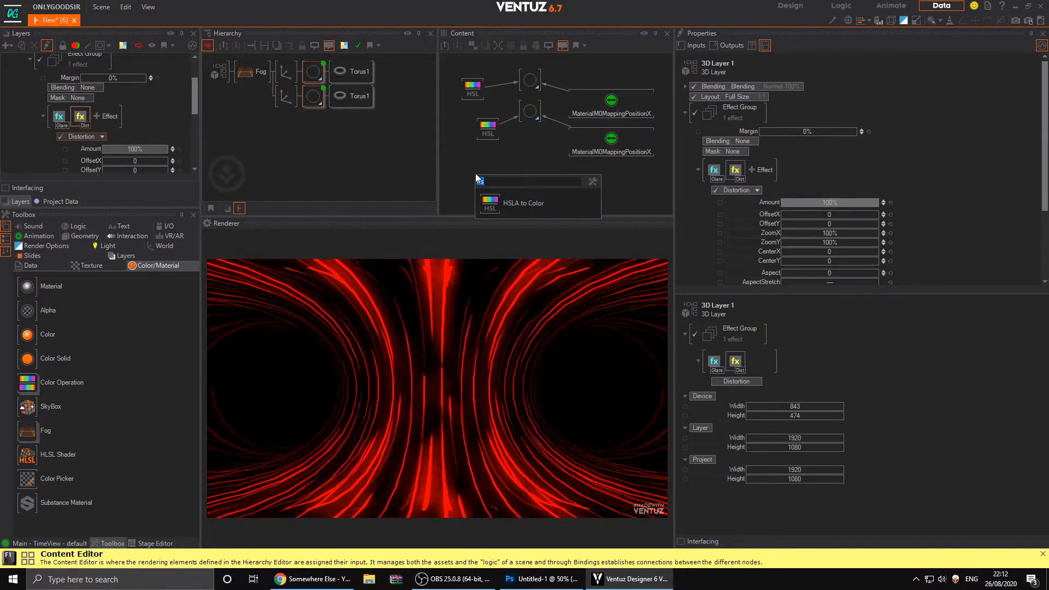
key("Tab")
type("mo")
left_click(485, 223)
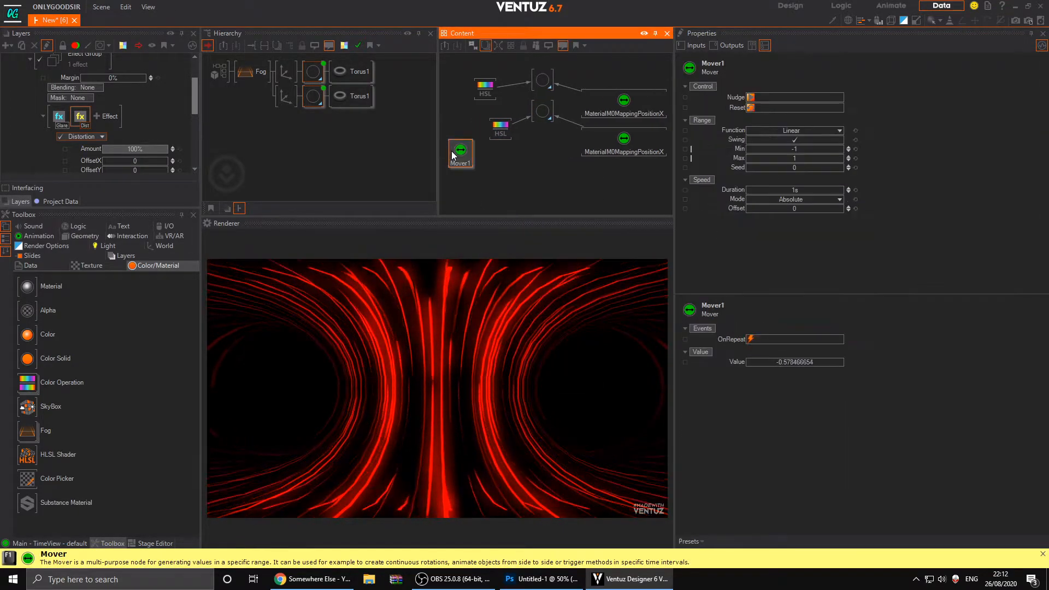
key("Tab")
key("Escape")
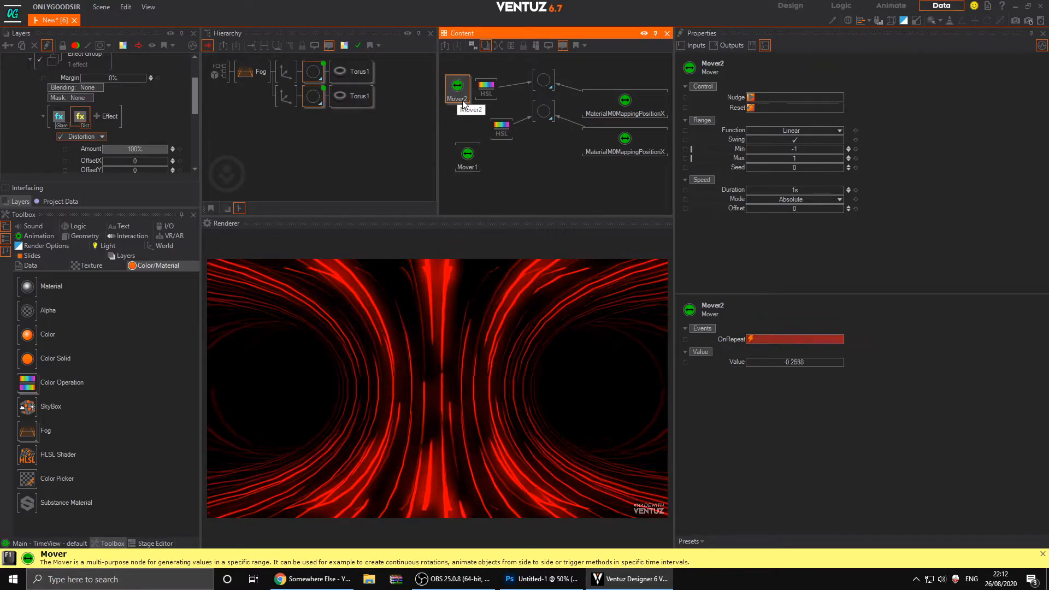
Bind the H input of each HSLA to Color node to its own neighbouring Mover.
left_click(502, 129)
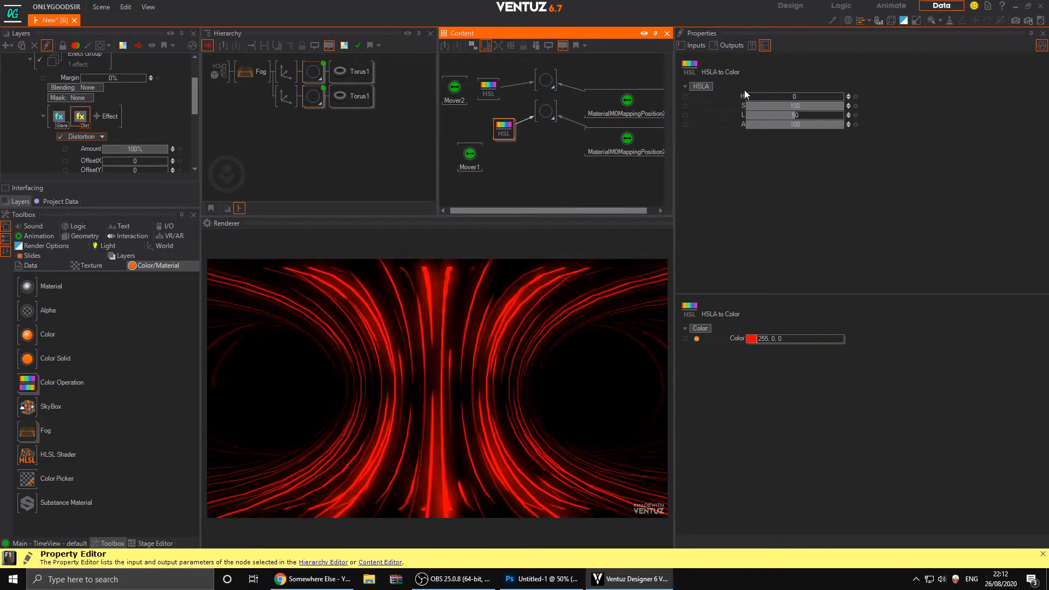
left_click_drag(743, 96, 721, 103)
left_click_drag(466, 168, 466, 167)
left_click_drag(742, 96, 455, 104)
Set the range of the Mover driving the first material's hue to Min 0 and Max 360.
left_click(455, 90)
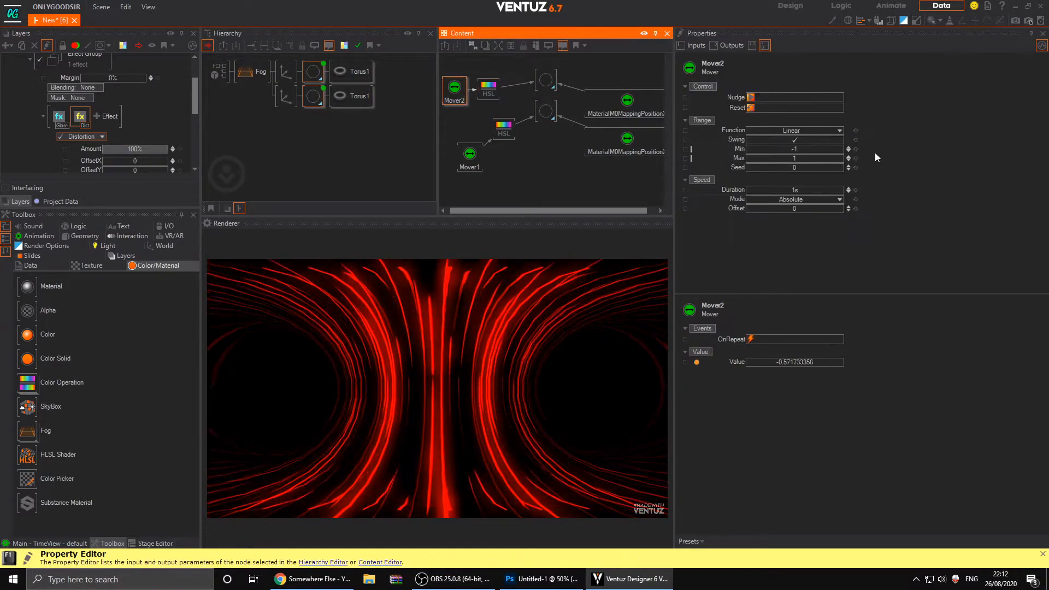
double_click(804, 149)
type("0")
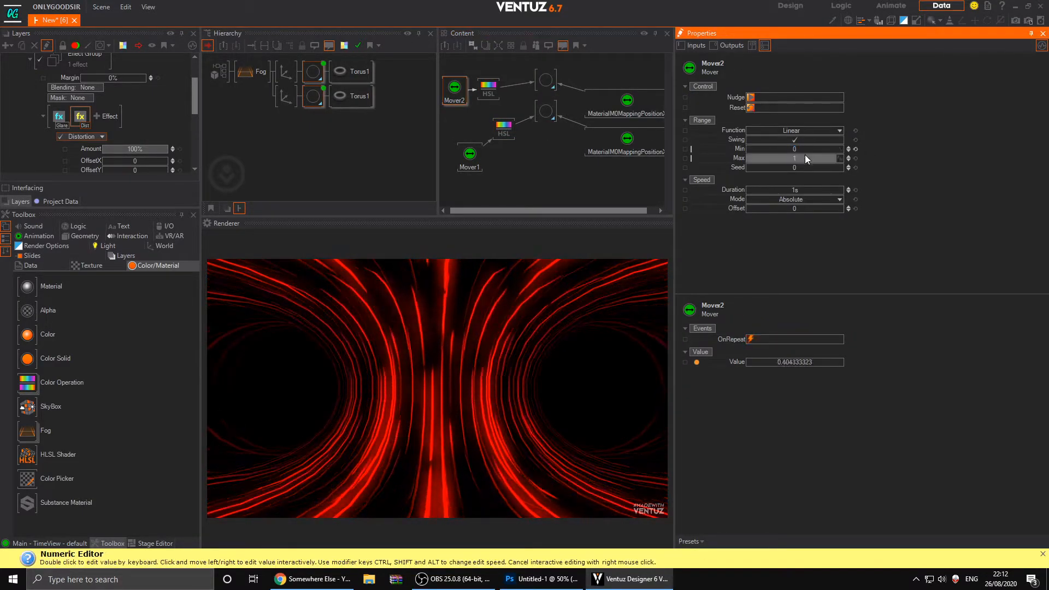
double_click(805, 157)
type("36")
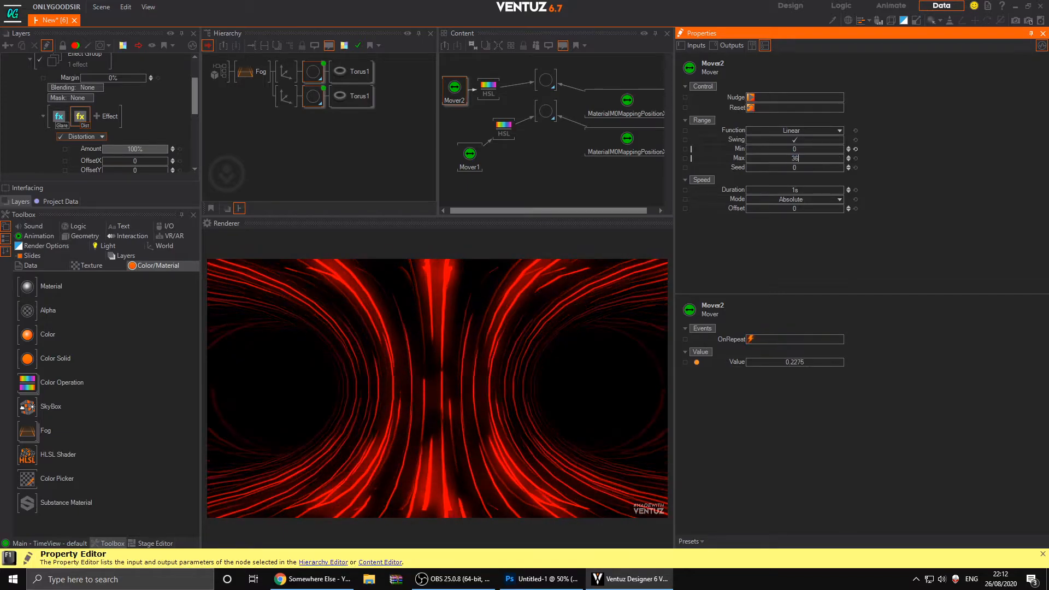
type("0")
key("Return")
Give the Mover driving the second material's hue a range of 0 to 360 and a Duration of 15.8 s.
left_click(472, 162)
double_click(808, 159)
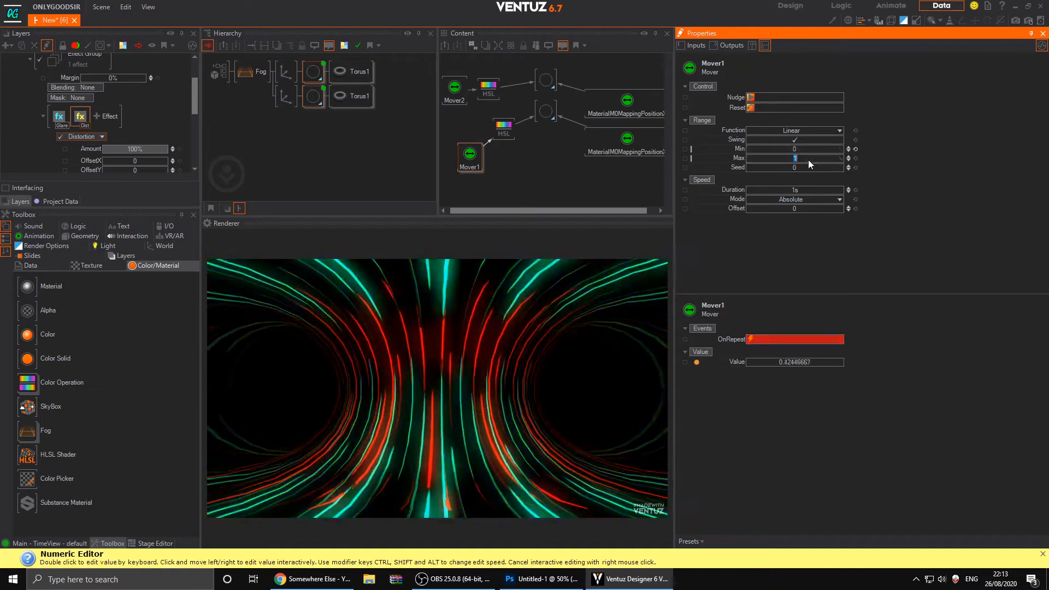
type("360")
key("Return")
left_click_drag(806, 192, 831, 186)
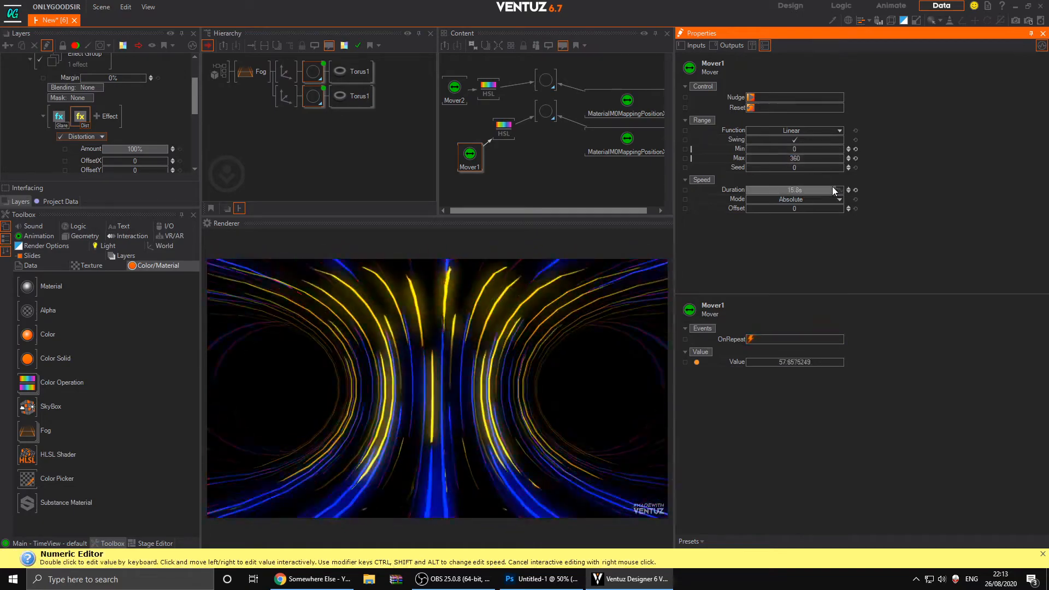
Set the Duration of Mover2 to 65.3 s and the Offset of Mover1 to 25.
left_click(466, 95)
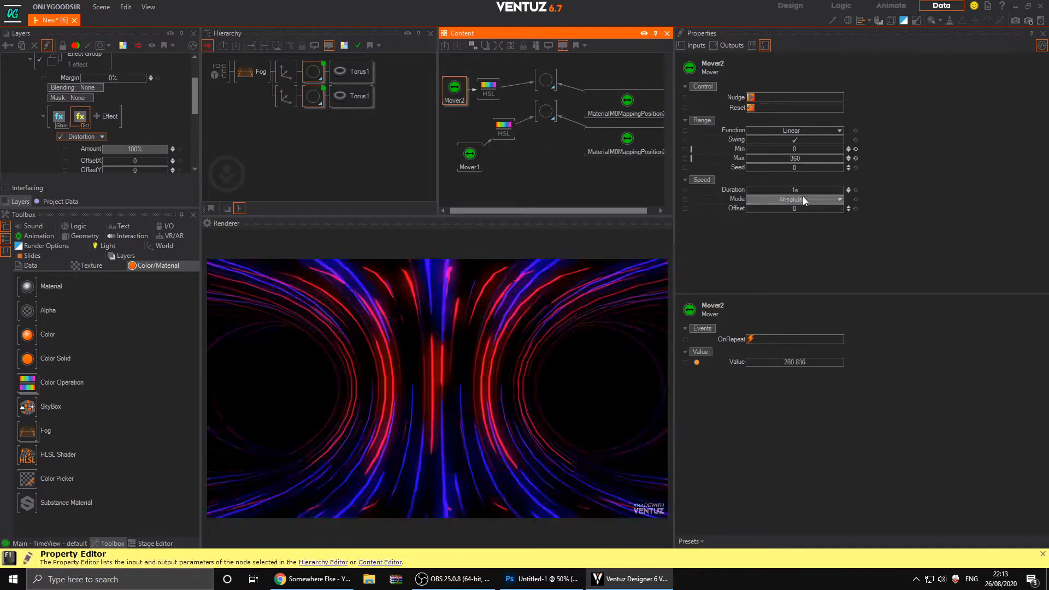
left_click_drag(794, 189, 834, 192)
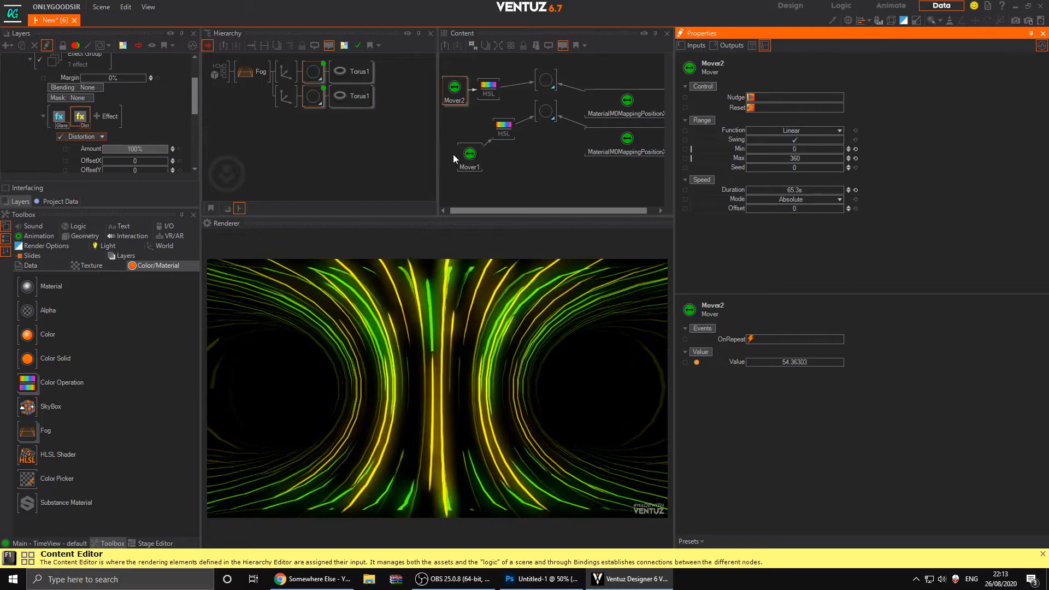
left_click(468, 158)
left_click_drag(789, 208, 845, 206)
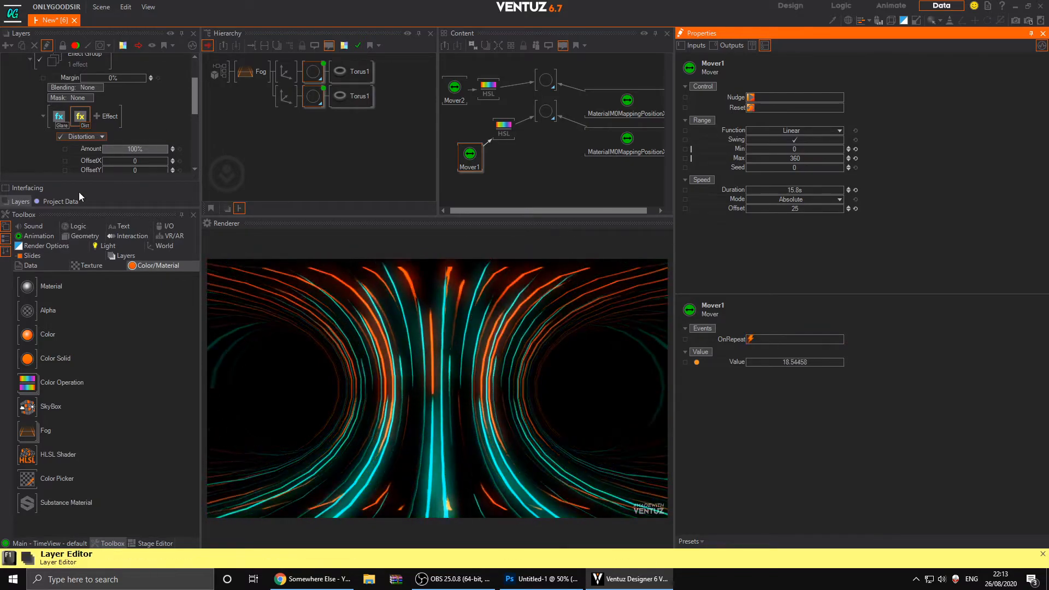
Set both torus Axis nodes together to Position Z 36.7 and Rotation X about 90.3.
left_click(287, 71)
left_click(286, 95)
left_click(286, 71, "ctrl")
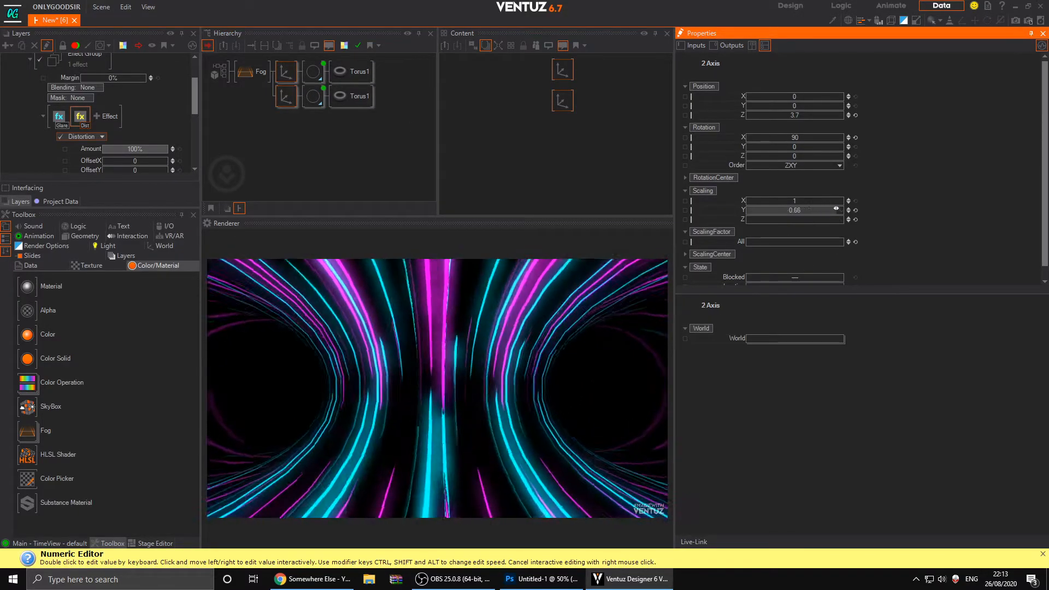
left_click_drag(777, 115, 810, 140)
left_click(856, 147)
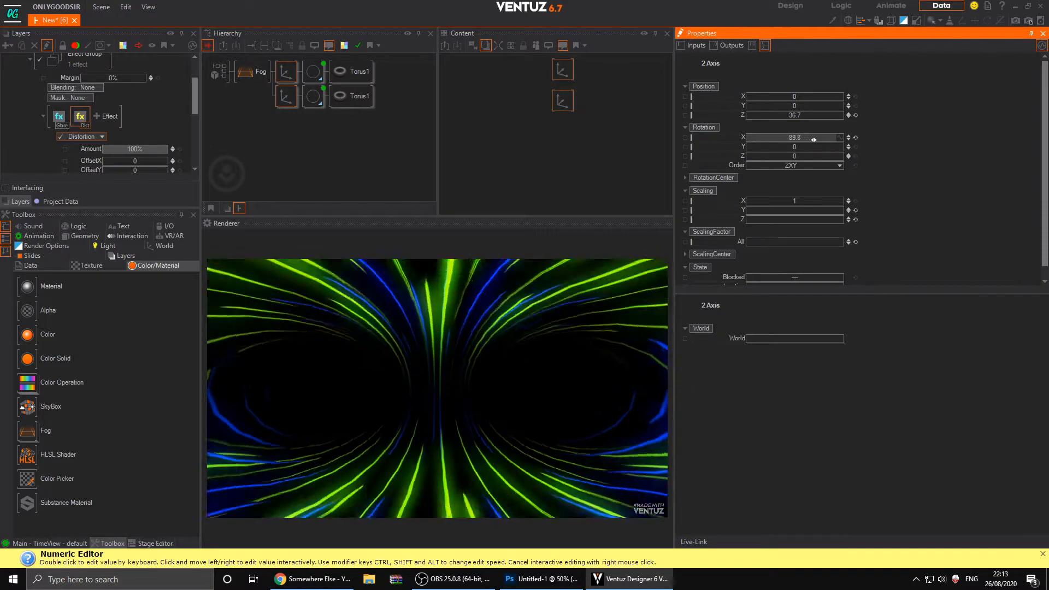
Smooth both Torus1 geometries together by setting TessellationRing to 132 and the segment tessellation to 86.
left_click(360, 76)
left_click(359, 100, "ctrl")
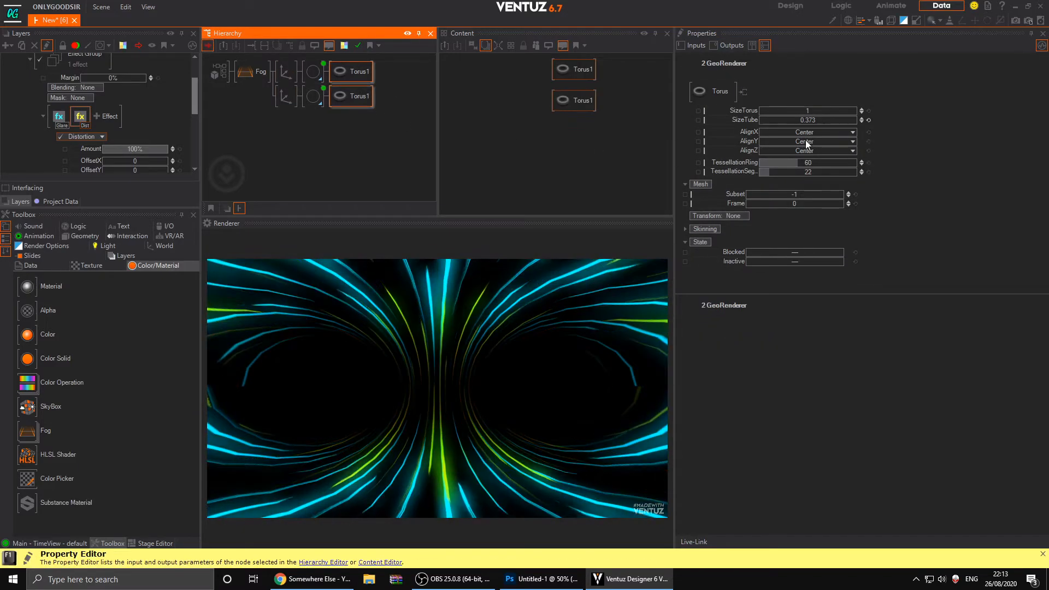
left_click_drag(811, 162, 858, 164)
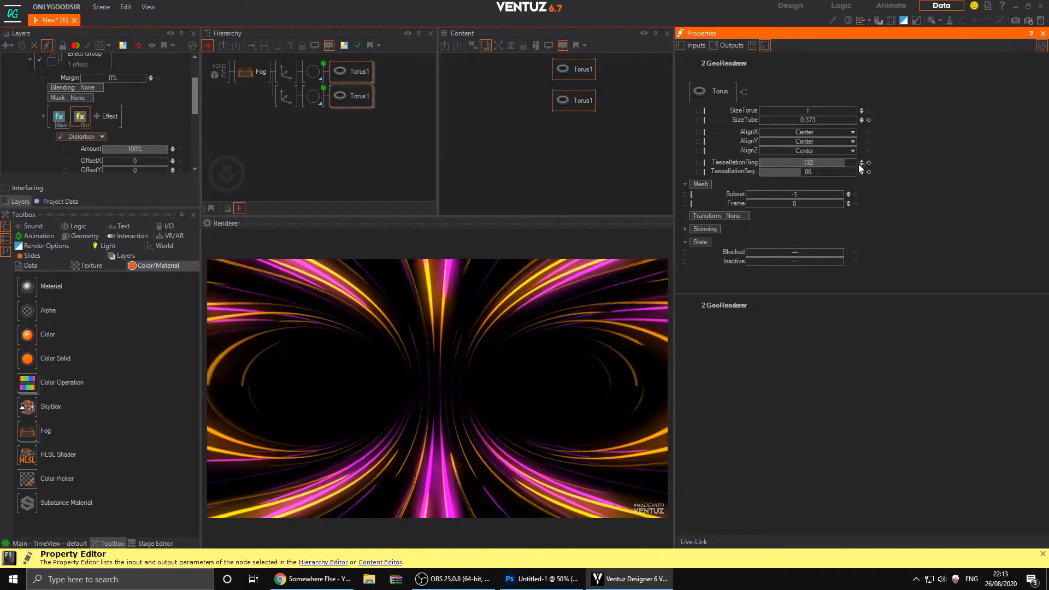
Try rotating both torus Axis nodes about Y, and reset that rotation to 0.
left_click(283, 68)
left_click(286, 96, "ctrl")
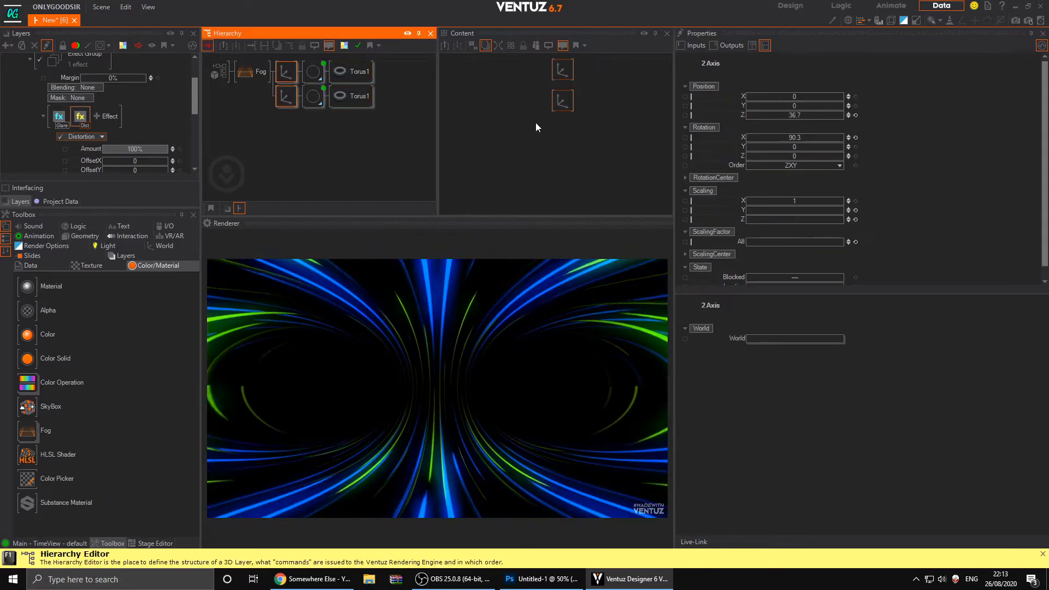
left_click_drag(802, 146, 853, 149)
left_click(855, 146)
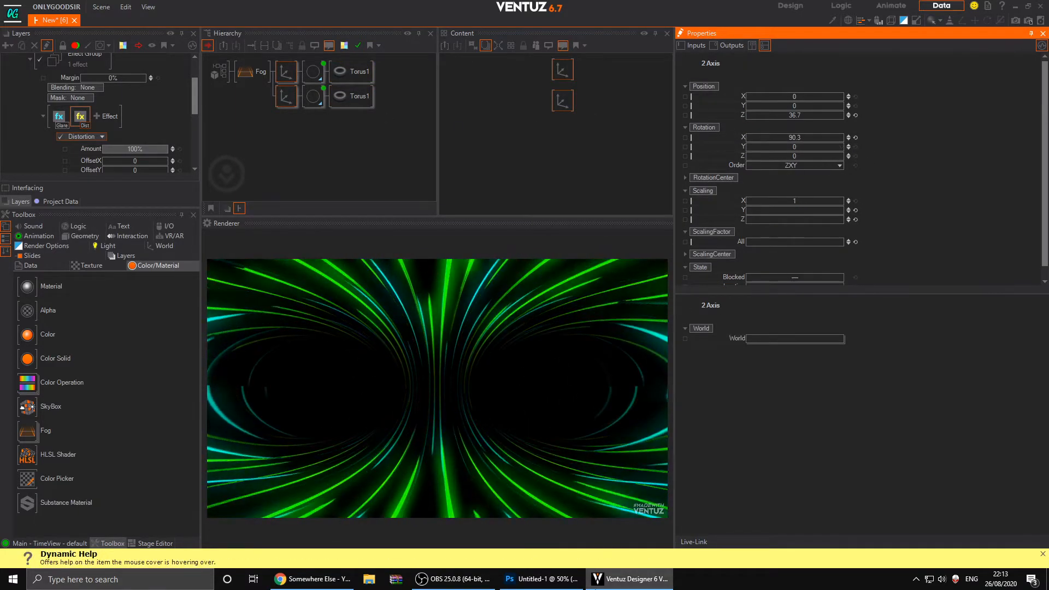
Switch to Photoshop, show the black Layer 1 background and hide the brush strokes on Layer 3 copy 2.
left_click(561, 582)
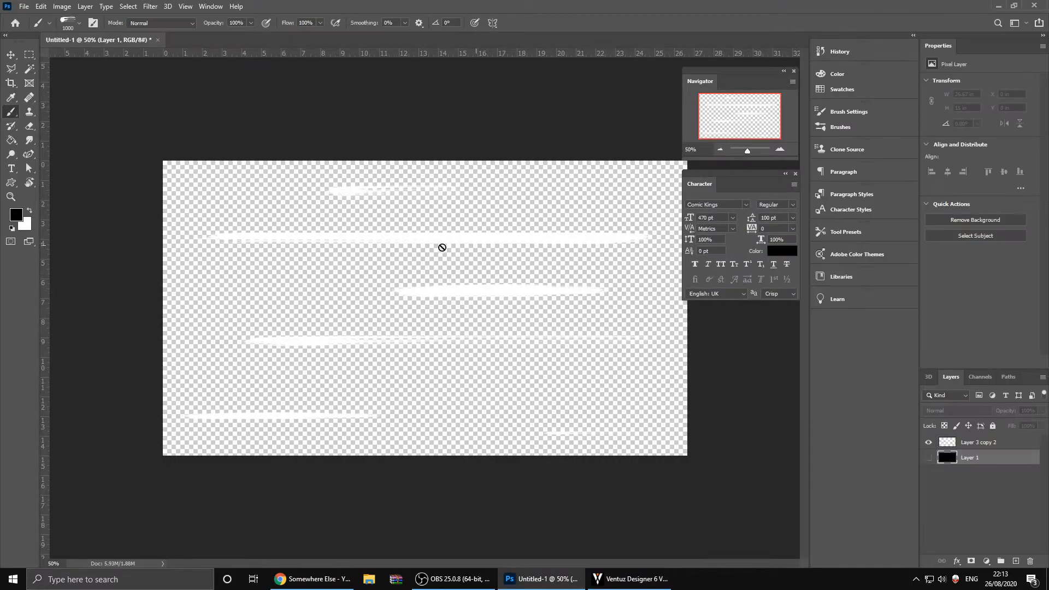
left_click(928, 457)
left_click(10, 55)
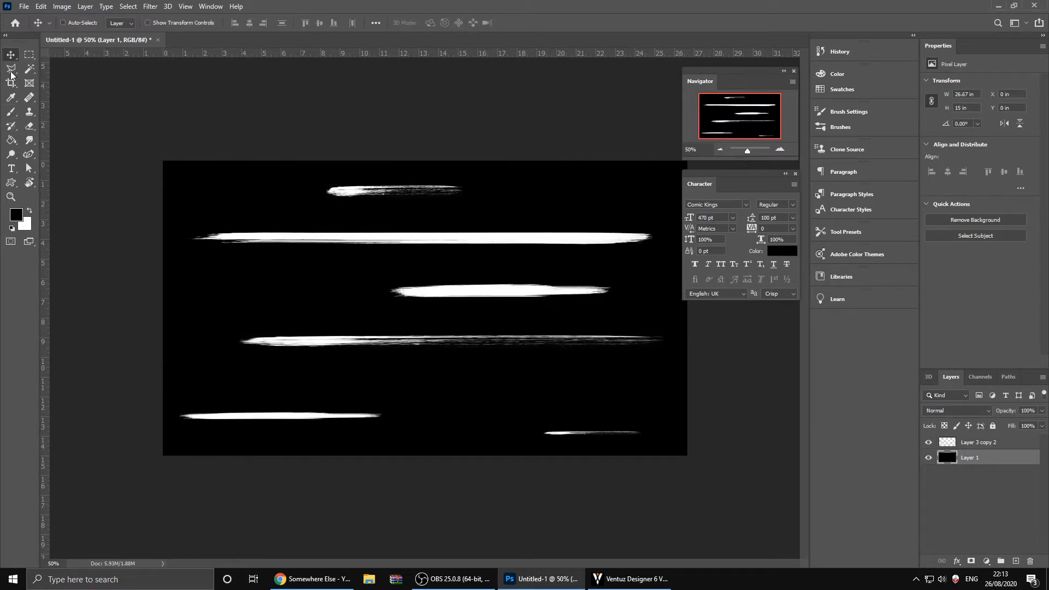
left_click(929, 442)
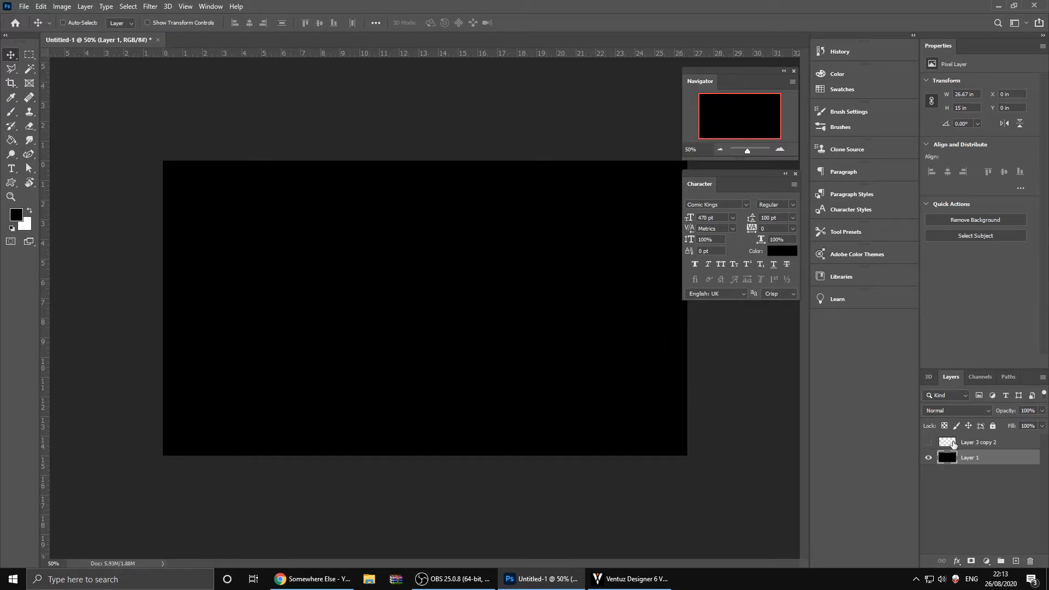
left_click(954, 443)
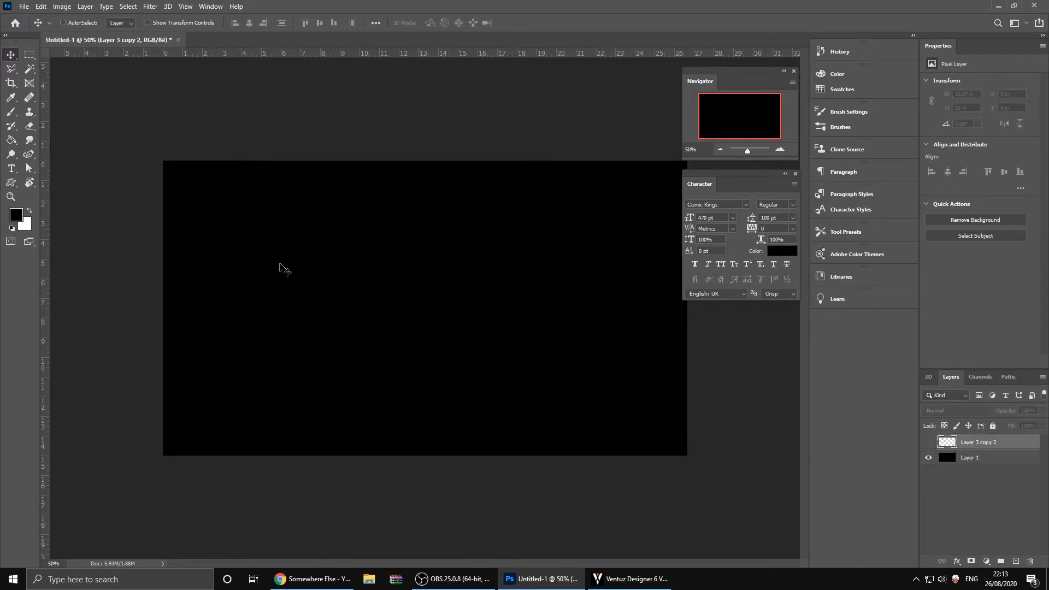
Add a new layer on top, try filling a rectangular selection of about 4.31 × 1.08 in, and erase that fill.
left_click(29, 55)
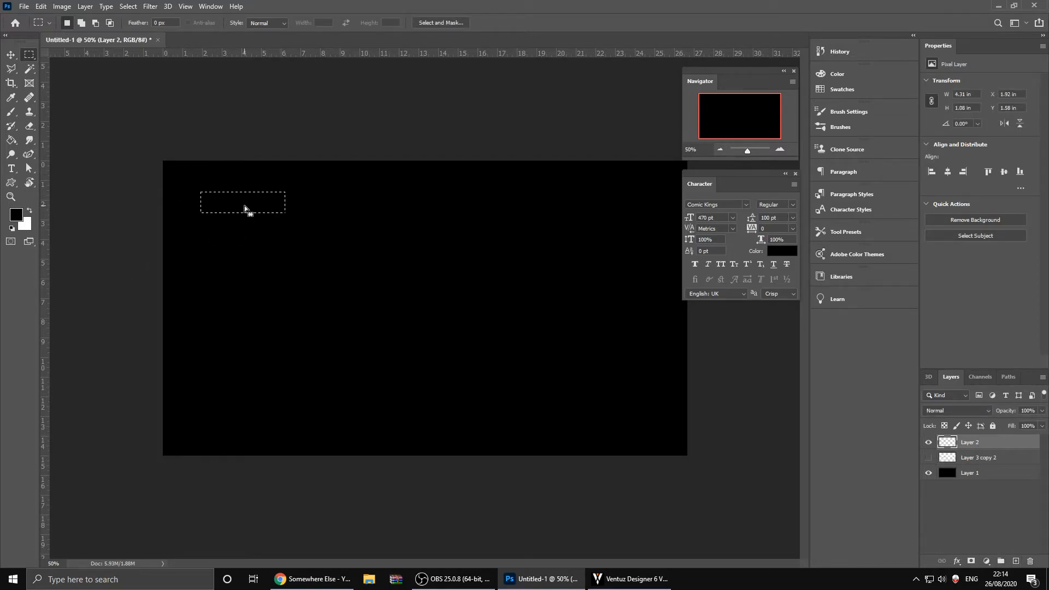
key("g")
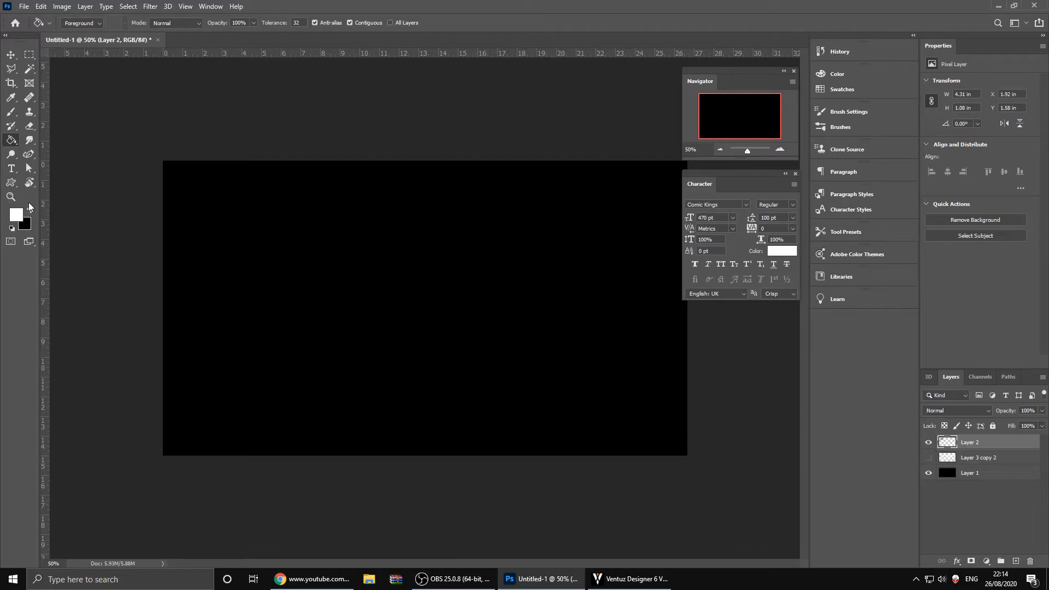
left_click(29, 55)
left_click(65, 68)
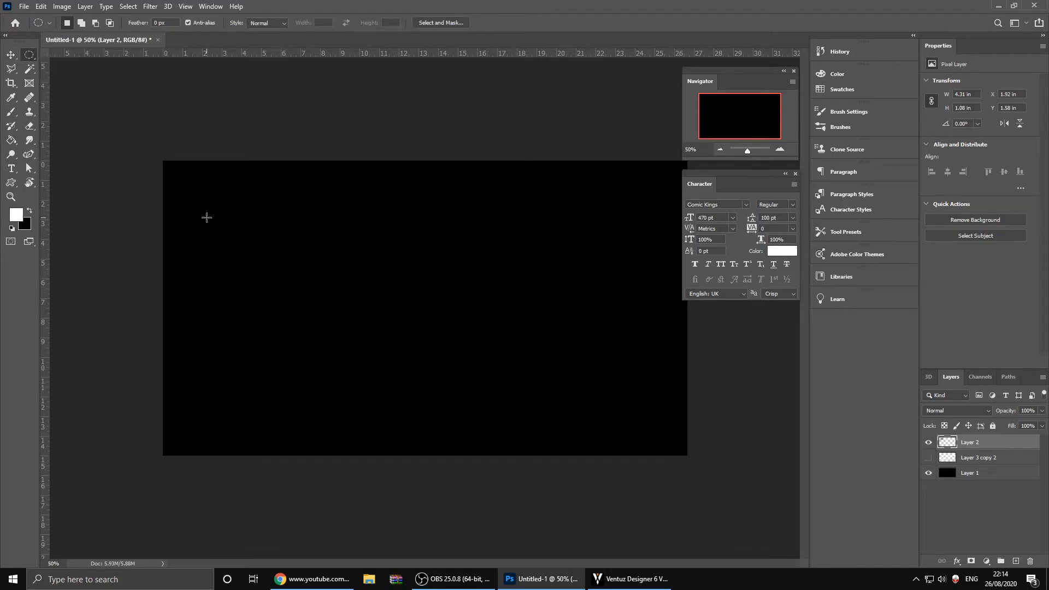
key("e")
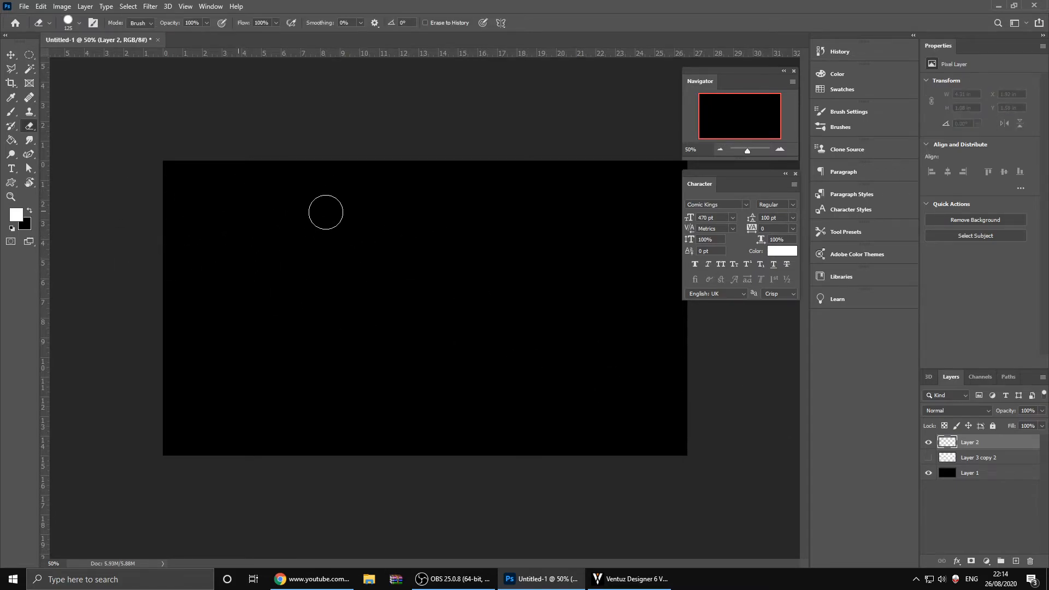
Make two white-filled ellipses in the upper left half of the canvas, about 1.67 × 1.81 in and 1.56 × 1.25 in.
key("m")
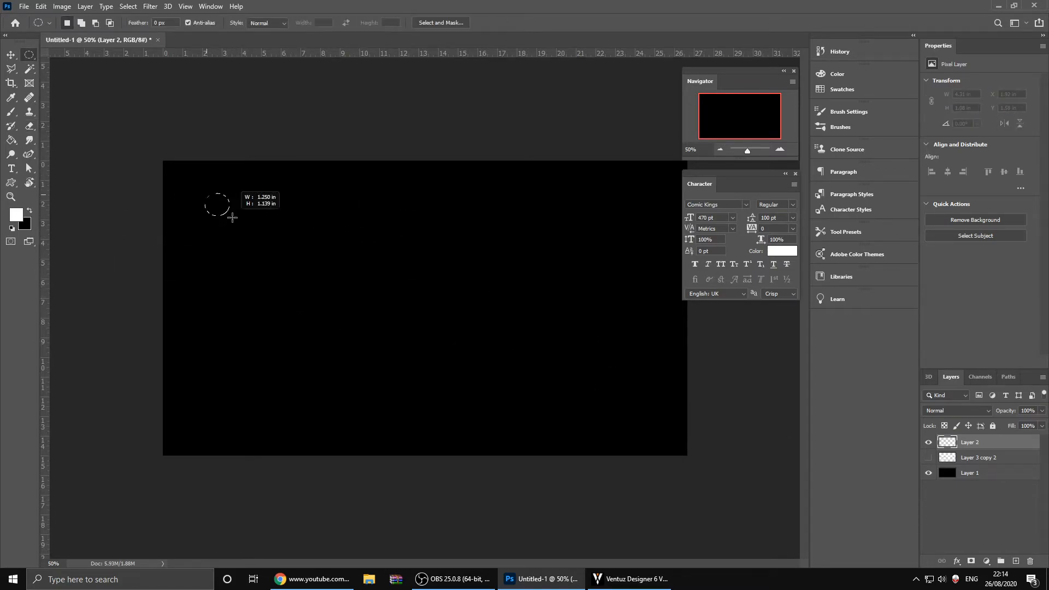
left_click_drag(236, 227, 205, 194)
key("g")
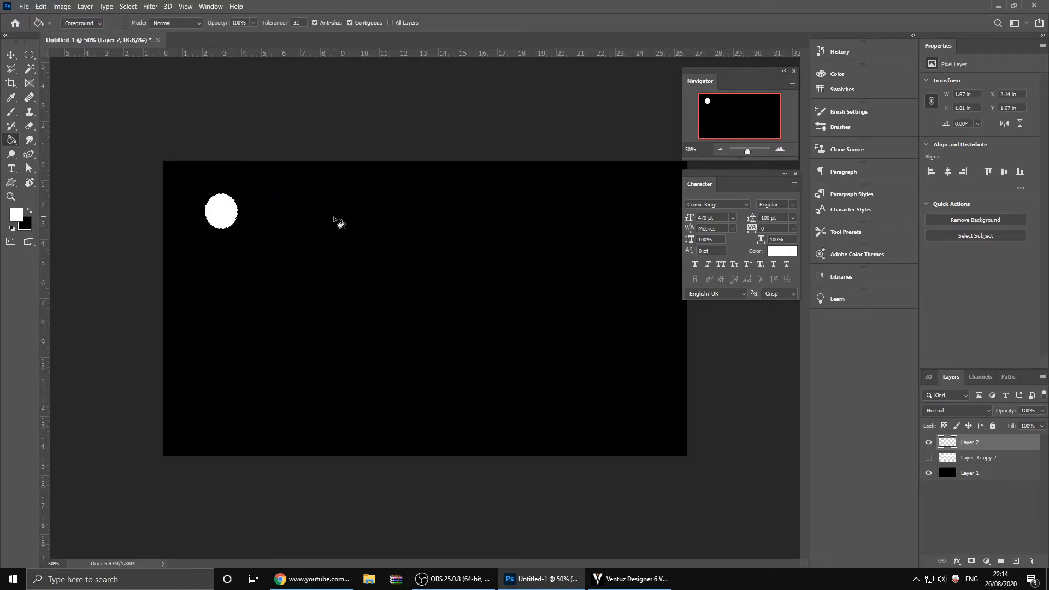
key("m")
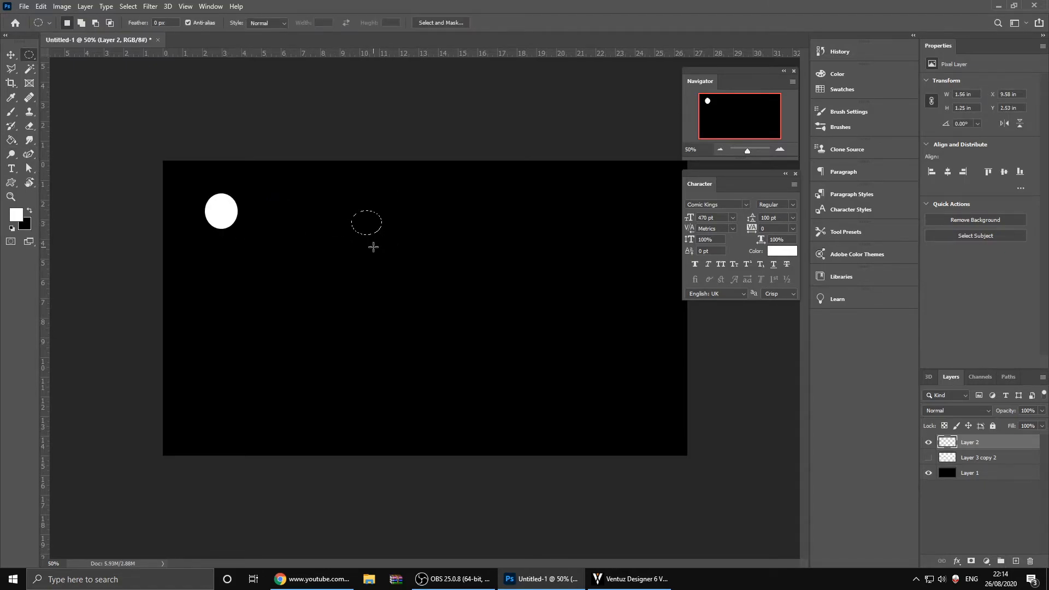
key("g")
left_click(363, 230)
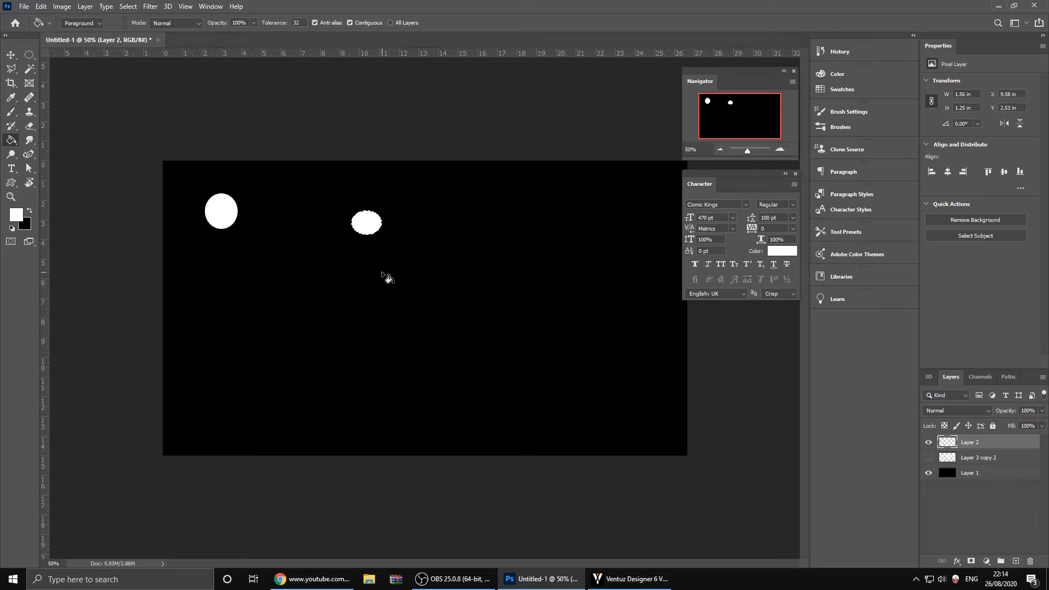
Add a large white-filled ellipse of about 5.53 × 5.89 in at the lower left and a slightly smaller one right of centre.
key("m")
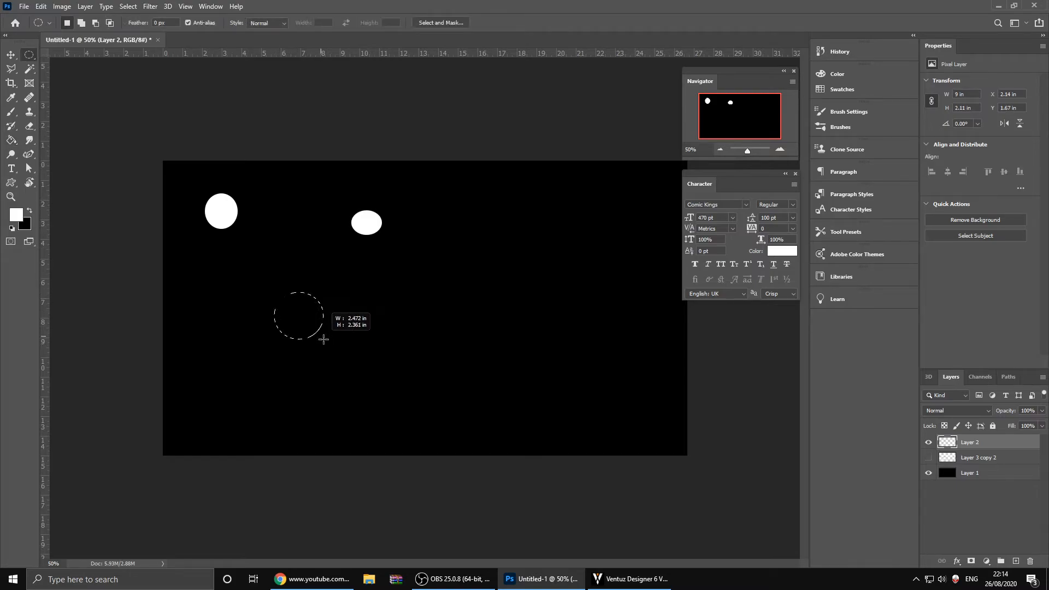
key("g")
left_click(365, 372)
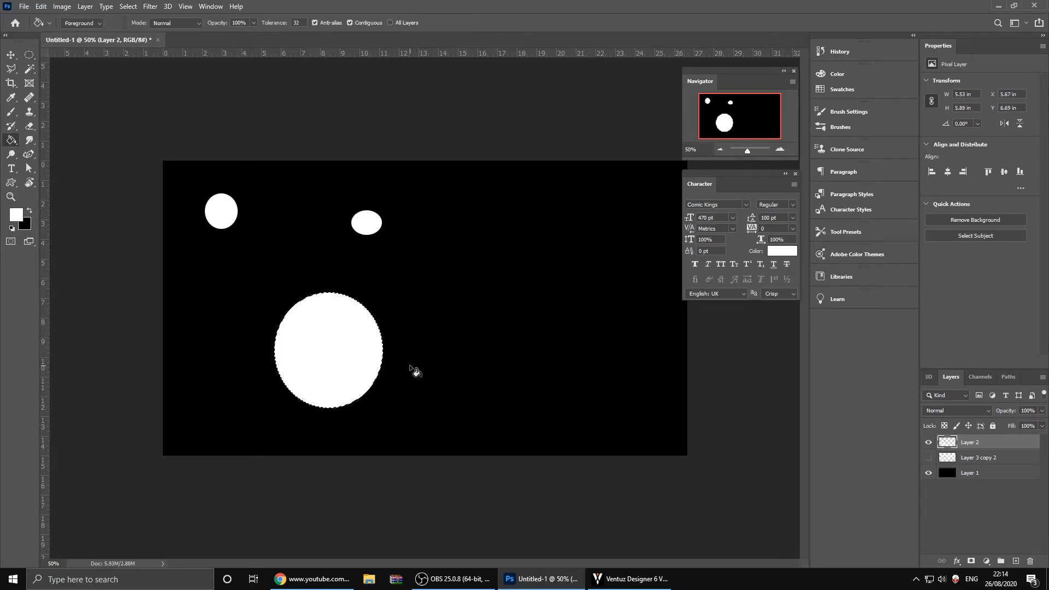
key("m")
left_click_drag(469, 233, 498, 268)
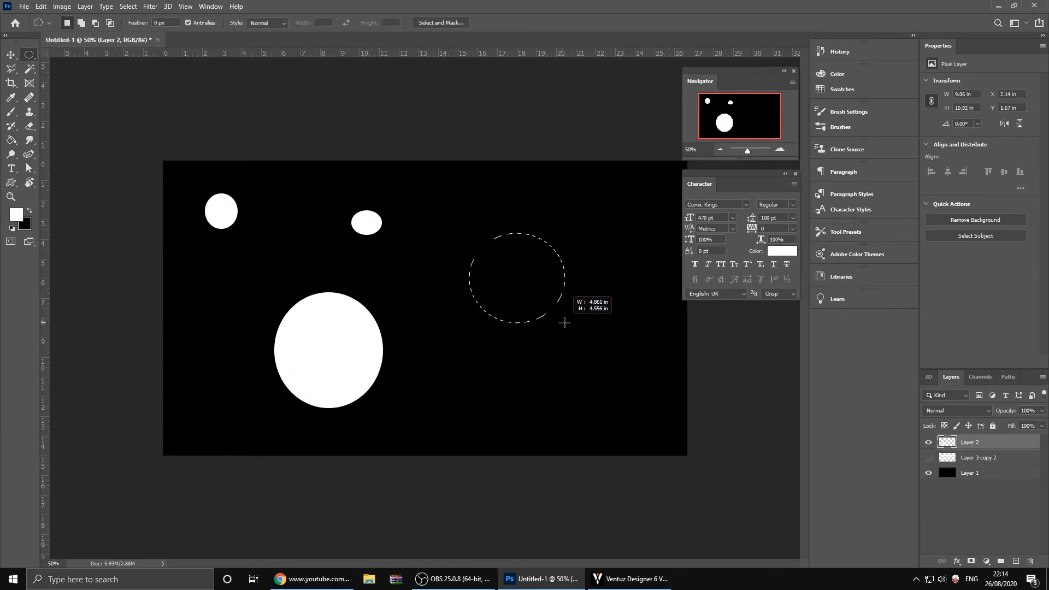
key("g")
left_click(526, 316)
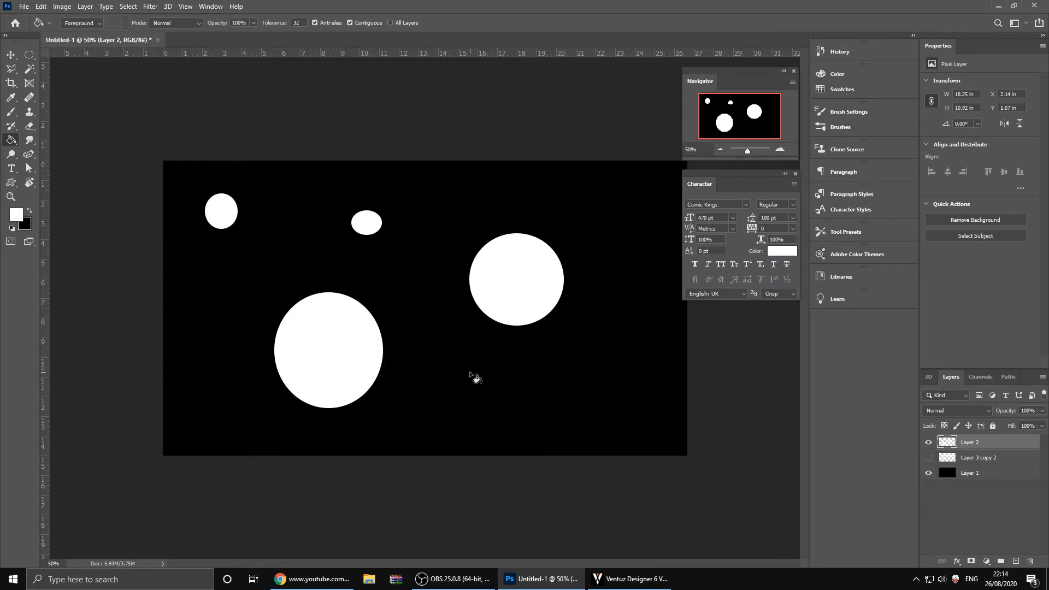
Add a flat white ellipse of about 7.89 × 1.33 in at the lower right and one of about 1.92 × 2.31 in at the upper right.
key("m")
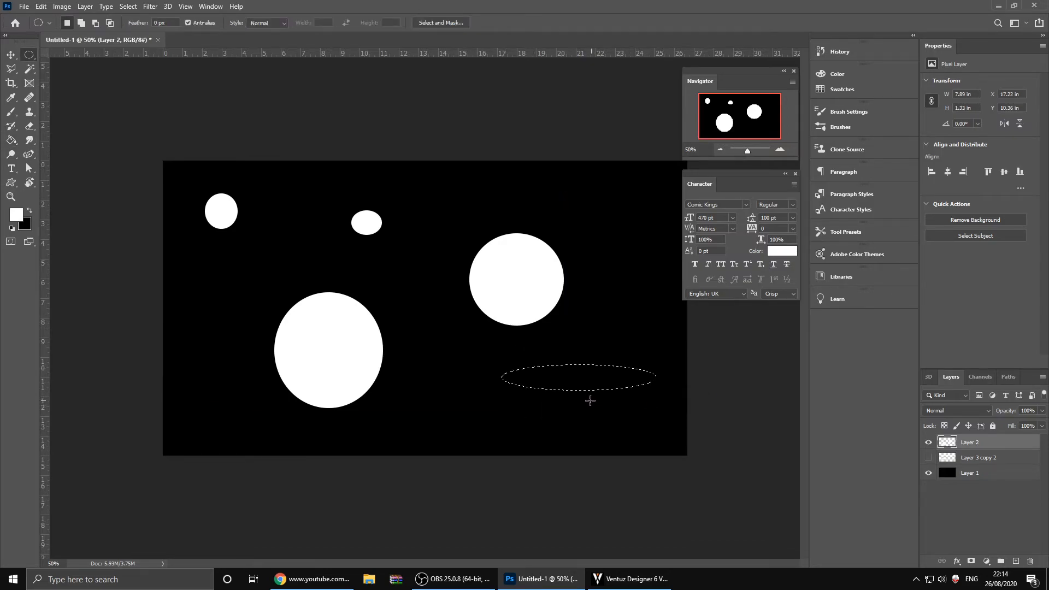
key("g")
left_click(600, 381)
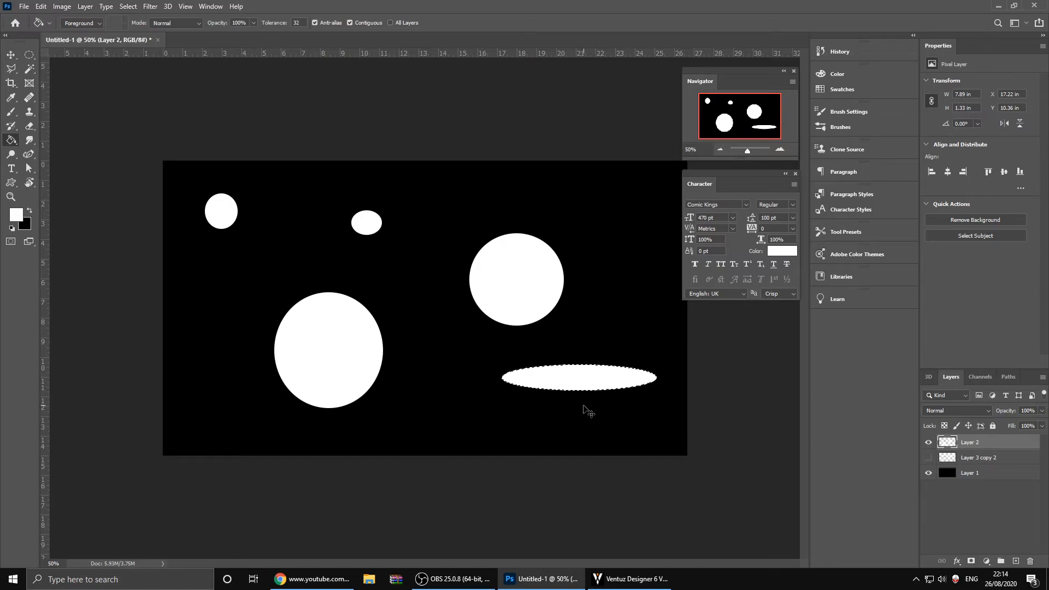
key("m")
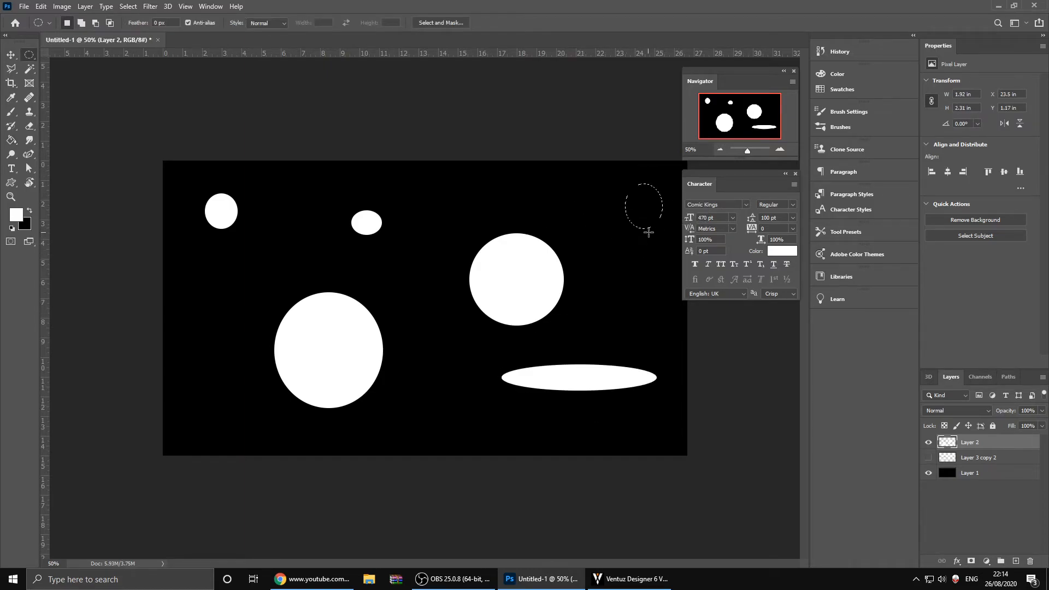
key("g")
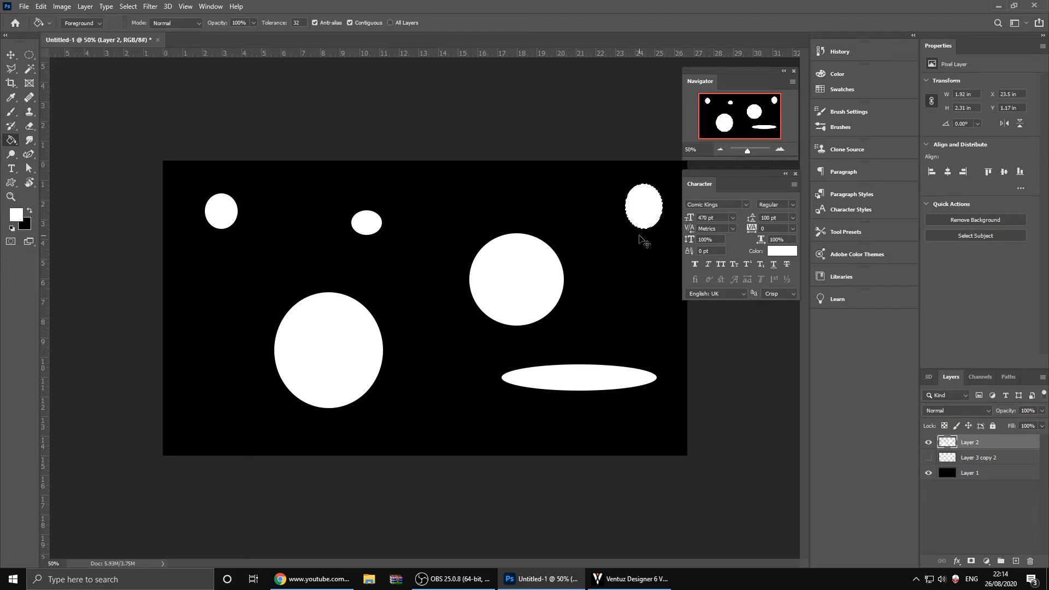
Hide the black Layer 1 and save the ellipses as the PNG PAINT_BRUSH2.png in the paint folder.
left_click(929, 472)
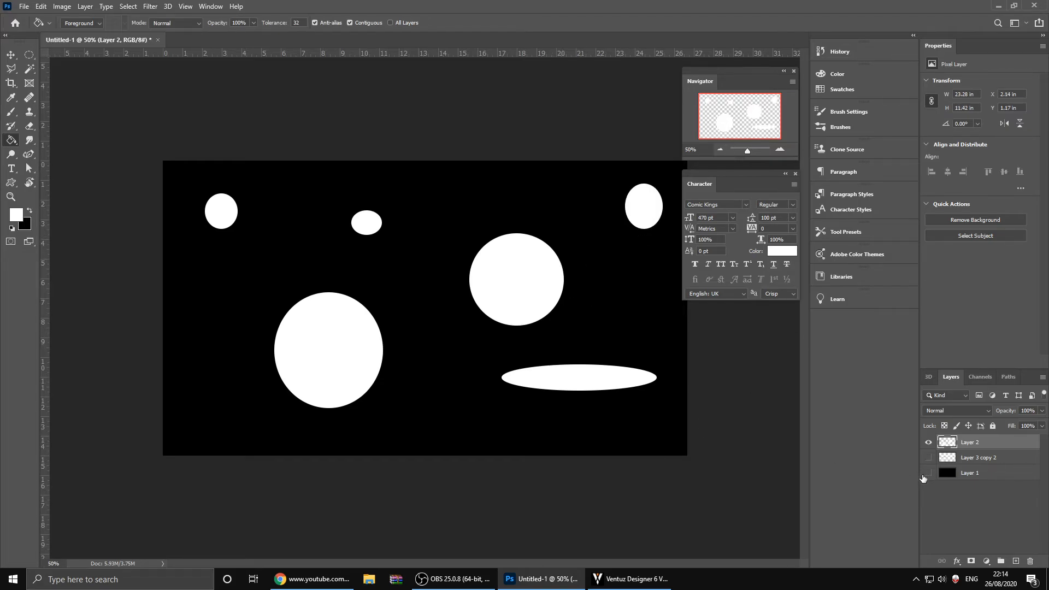
key("ctrl+shift+s")
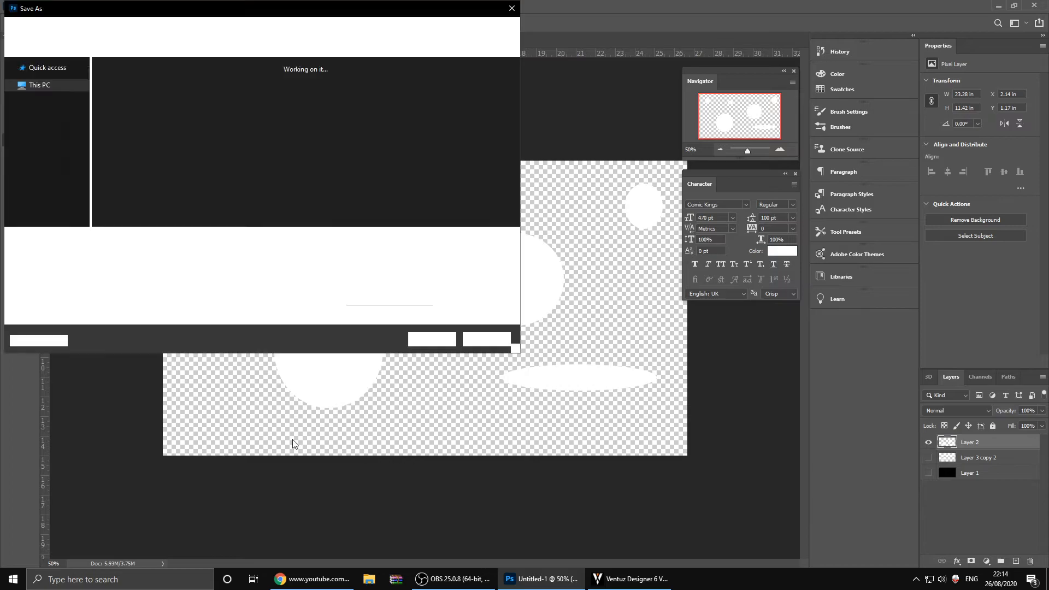
left_click(116, 252)
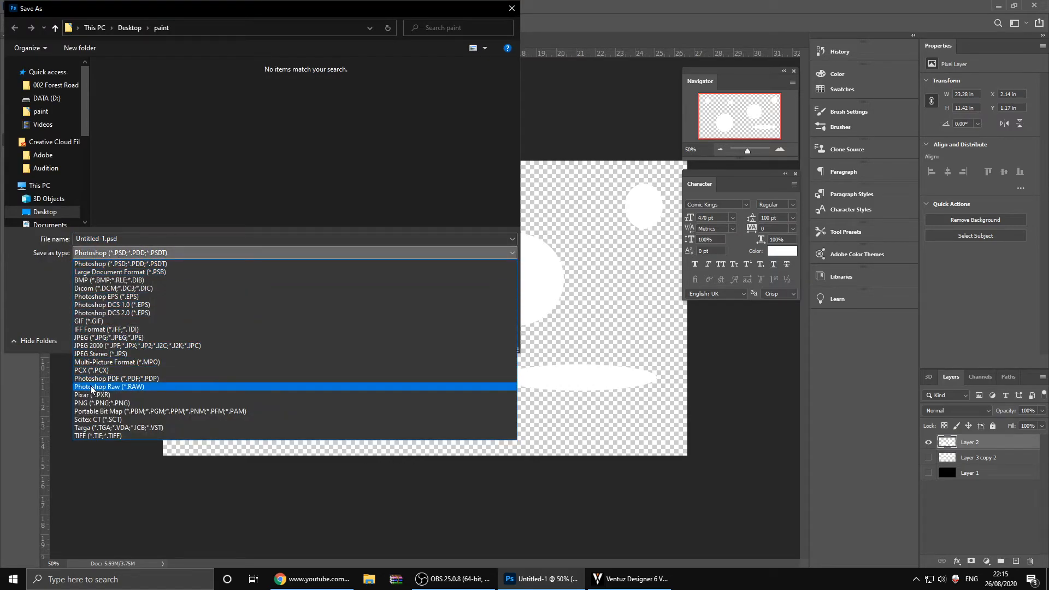
left_click(98, 404)
left_click(124, 115)
left_click(115, 239)
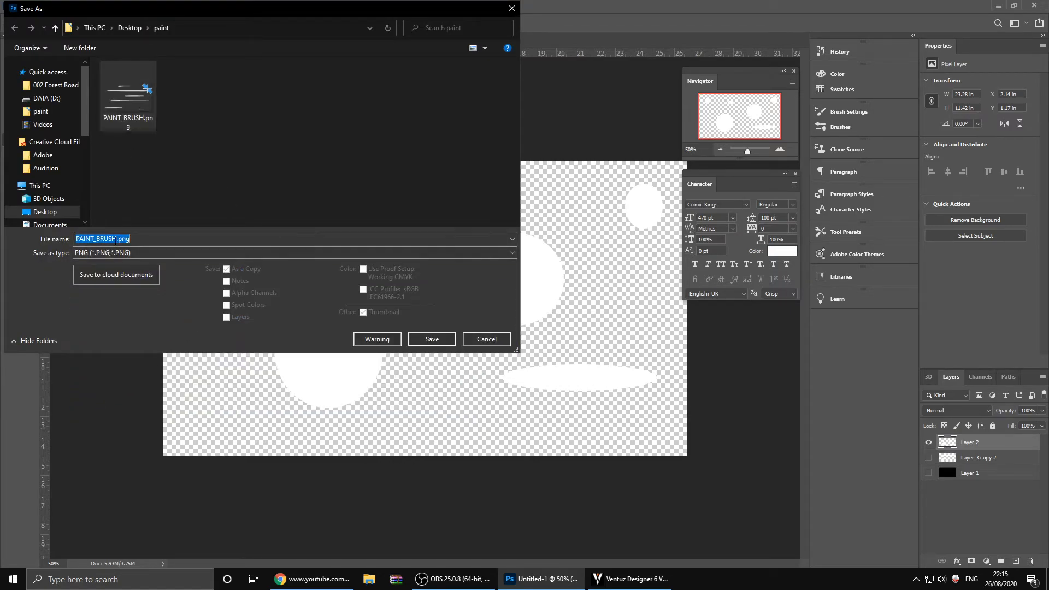
left_click(115, 239)
type("2")
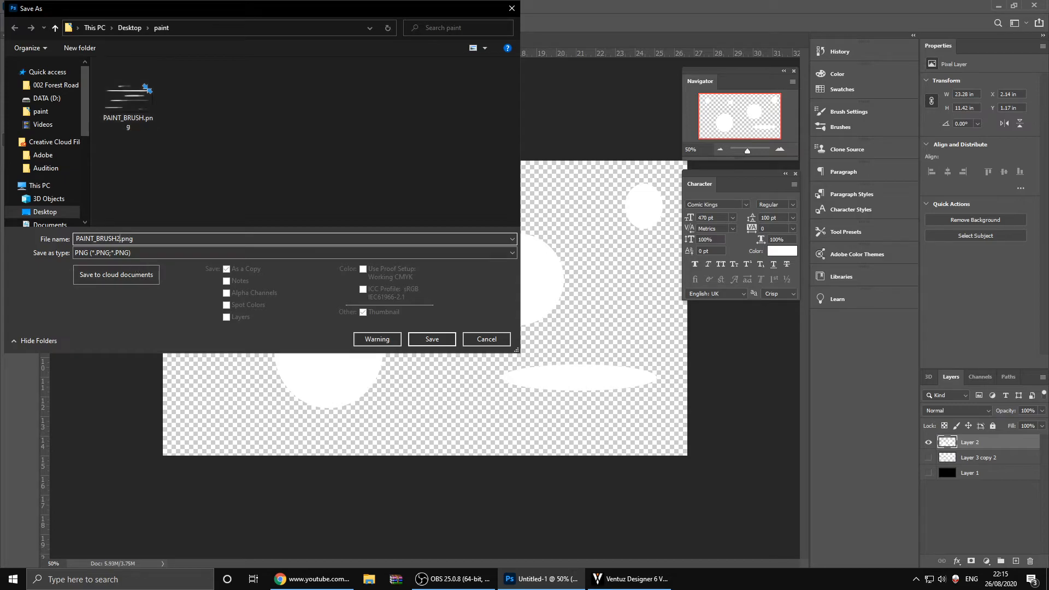
key("Return")
key("Return")
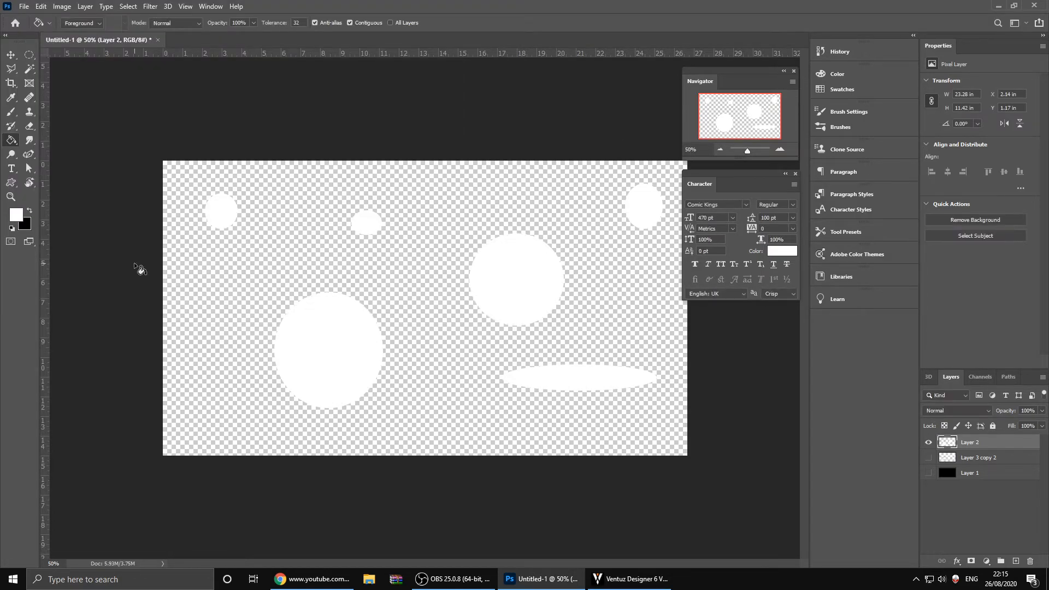
Return to Ventuz, duplicate the Fog node with both its torus branches, and block the original Fog branch.
left_click(997, 7)
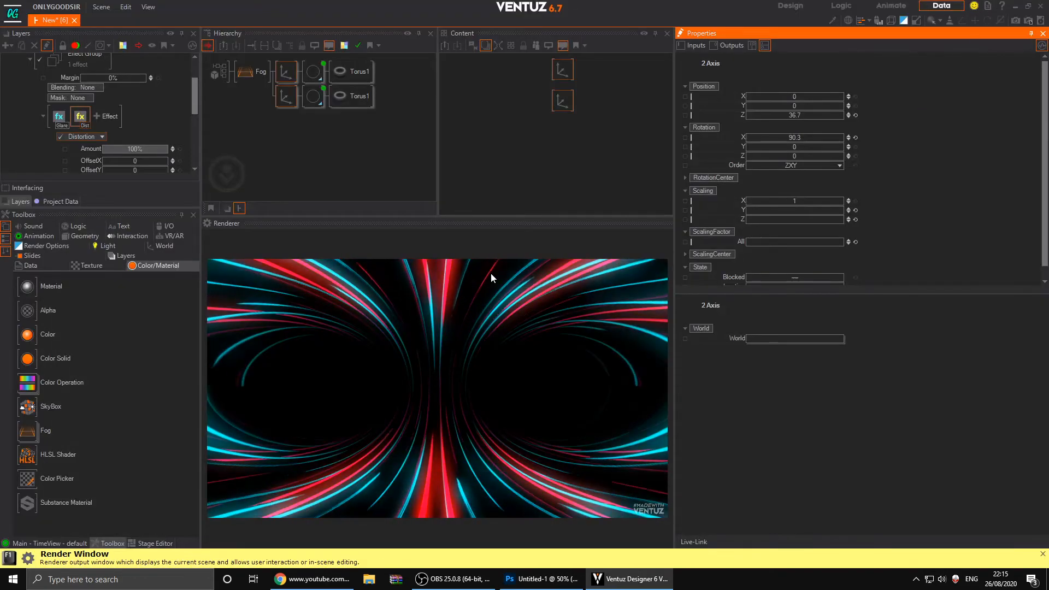
left_click(307, 116)
left_click_drag(248, 74, 254, 85, "ctrl")
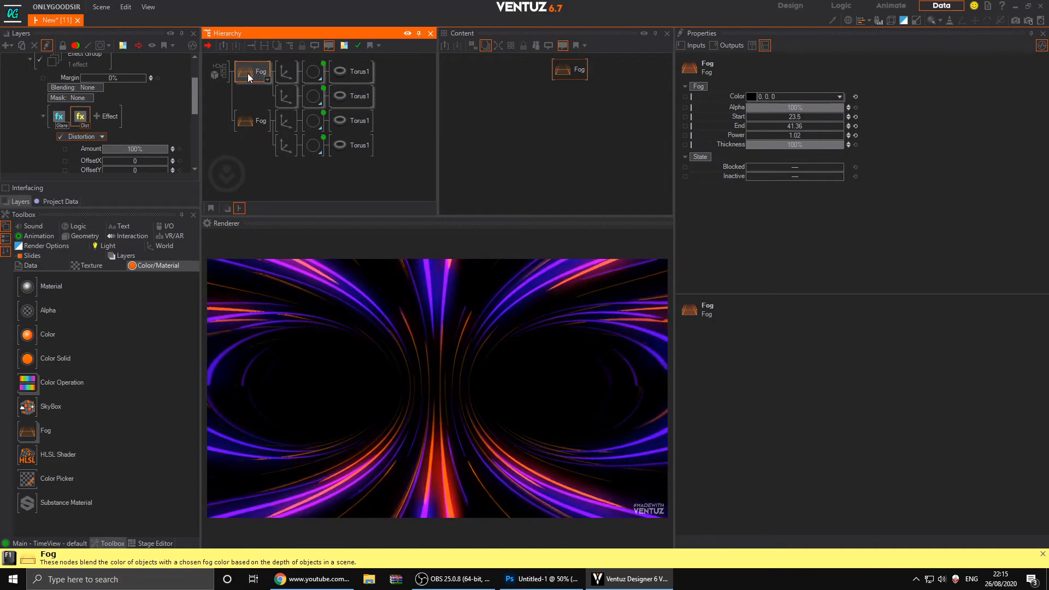
key("ctrl+b")
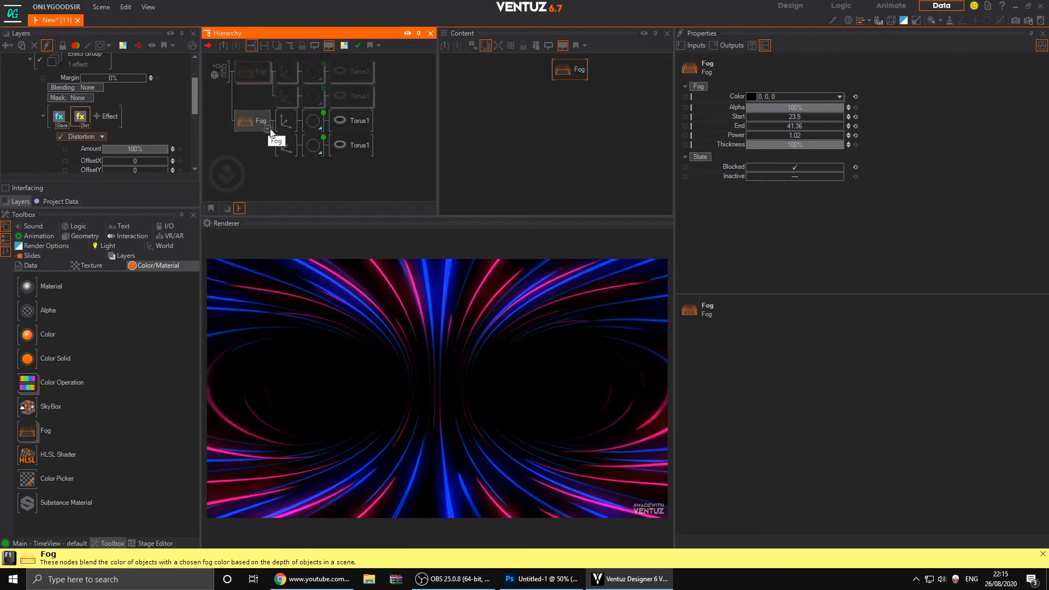
Load PAINT_BRUSH2.png from the paint folder as the texture of both torus materials in the duplicated Fog branch.
left_click(313, 122)
left_click(313, 145, "ctrl")
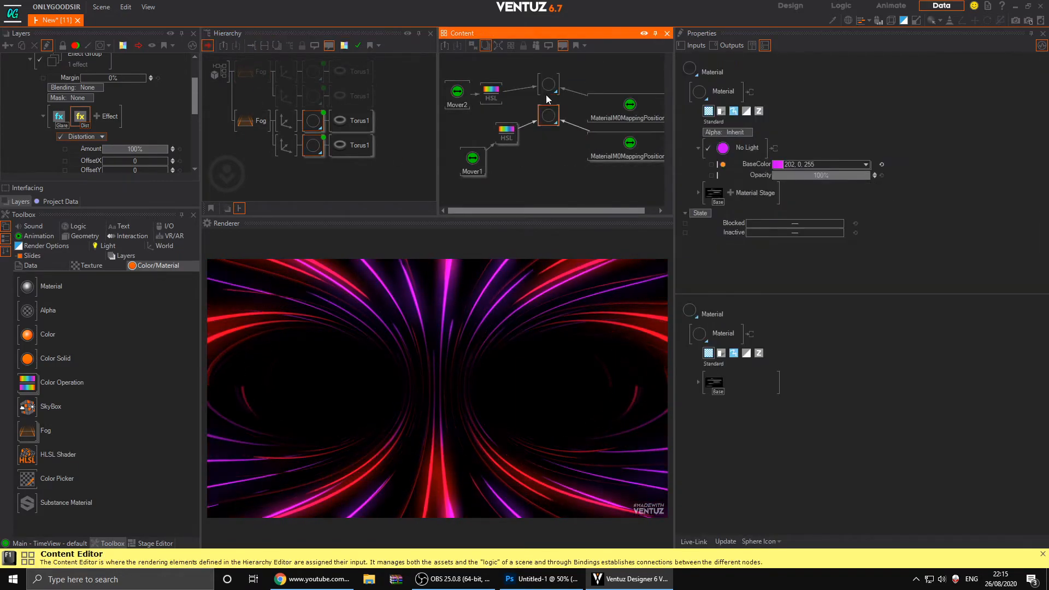
double_click(708, 186)
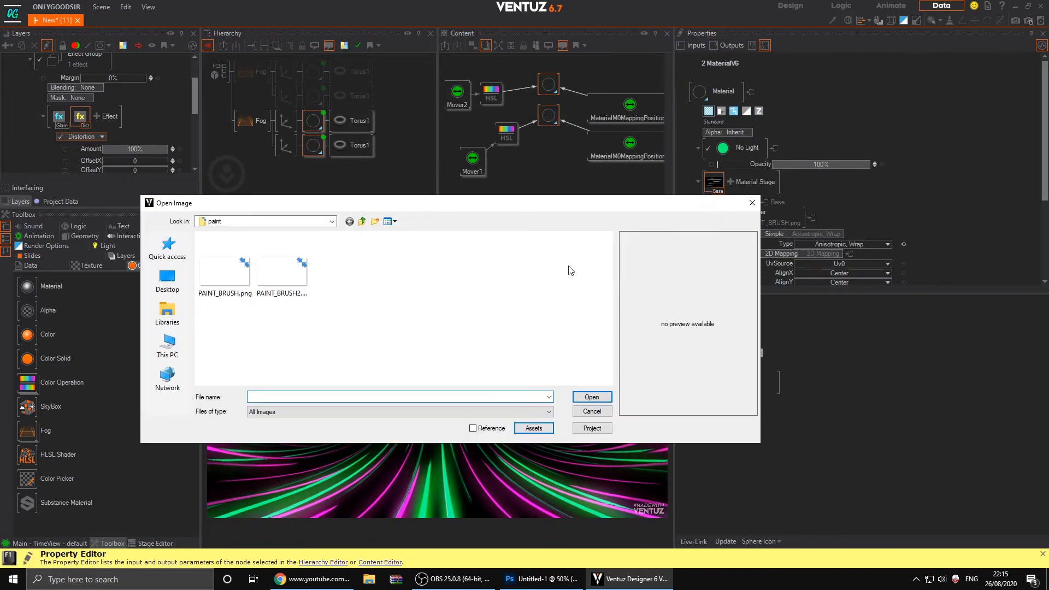
left_click(287, 280)
left_click(592, 398)
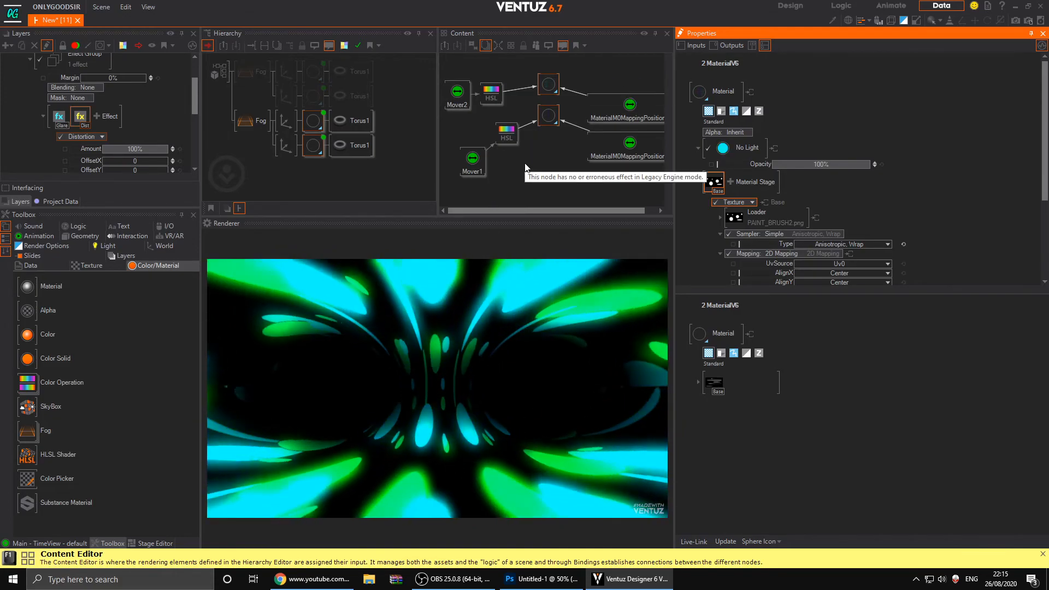
Set the duration of both material mapping-position movers to 39.5 s.
left_click_drag(616, 60, 638, 150)
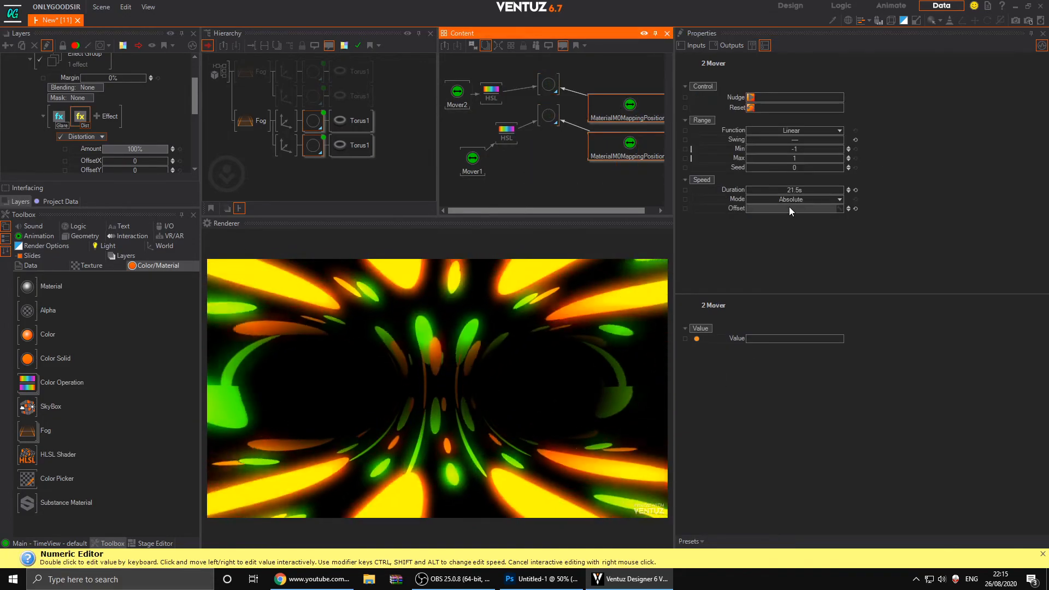
left_click_drag(796, 191, 844, 187)
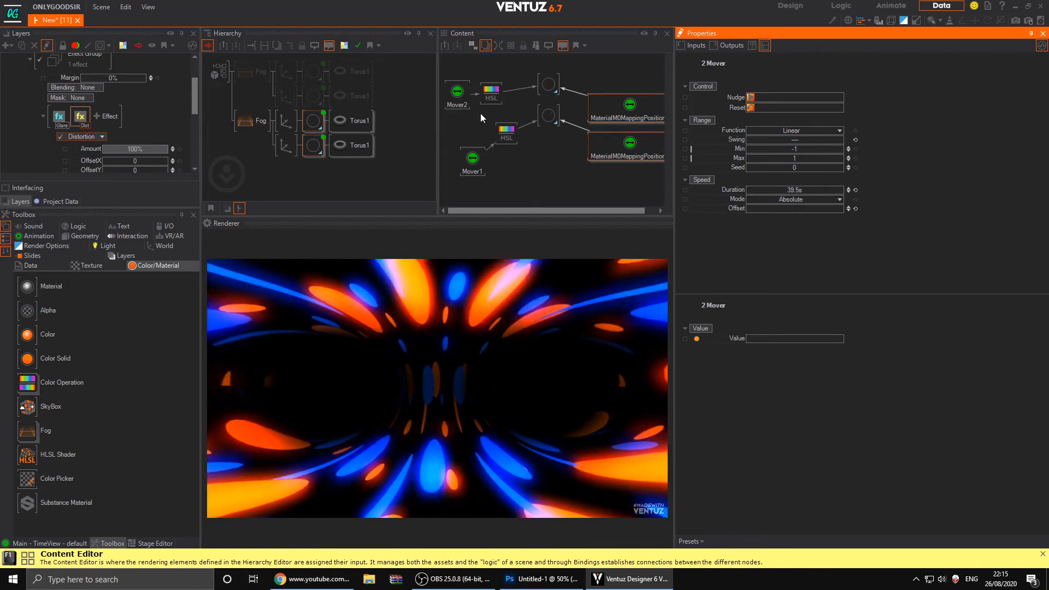
left_click(508, 73)
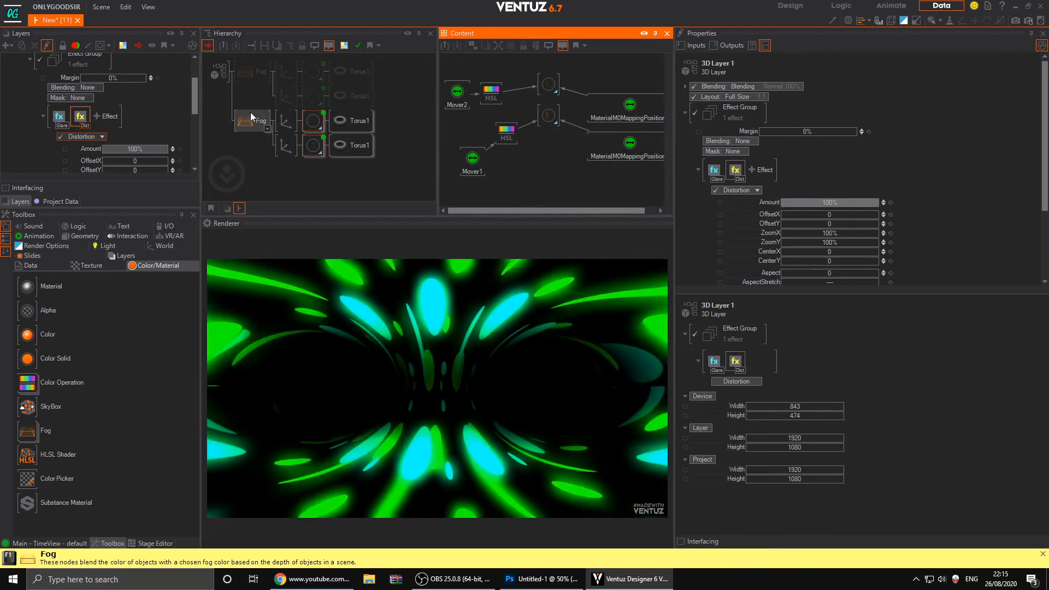
Unblock the original Fog branch and block the duplicated Fog branch.
left_click(249, 70)
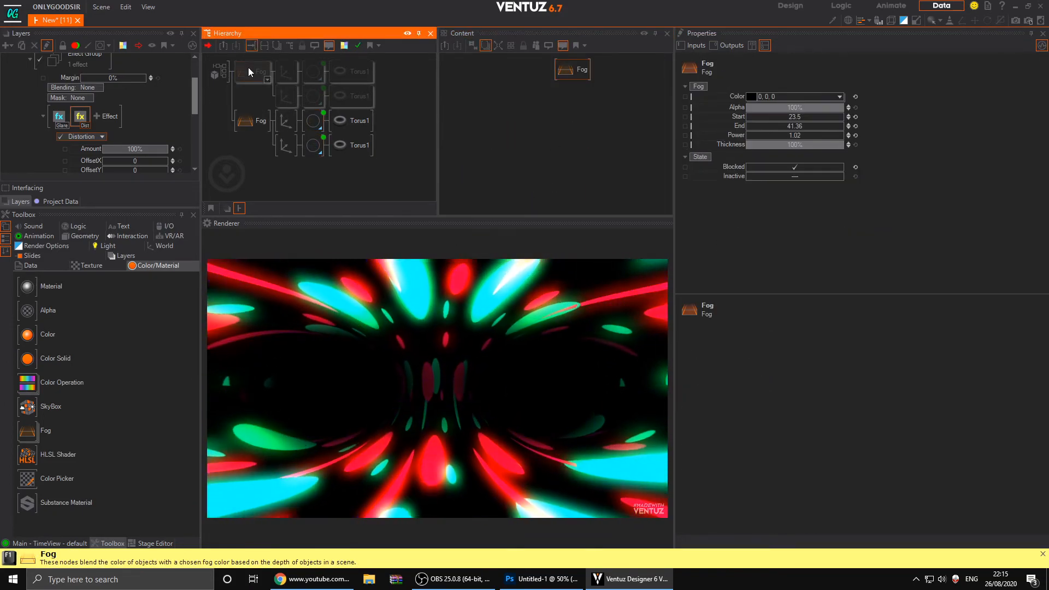
key("ctrl+b")
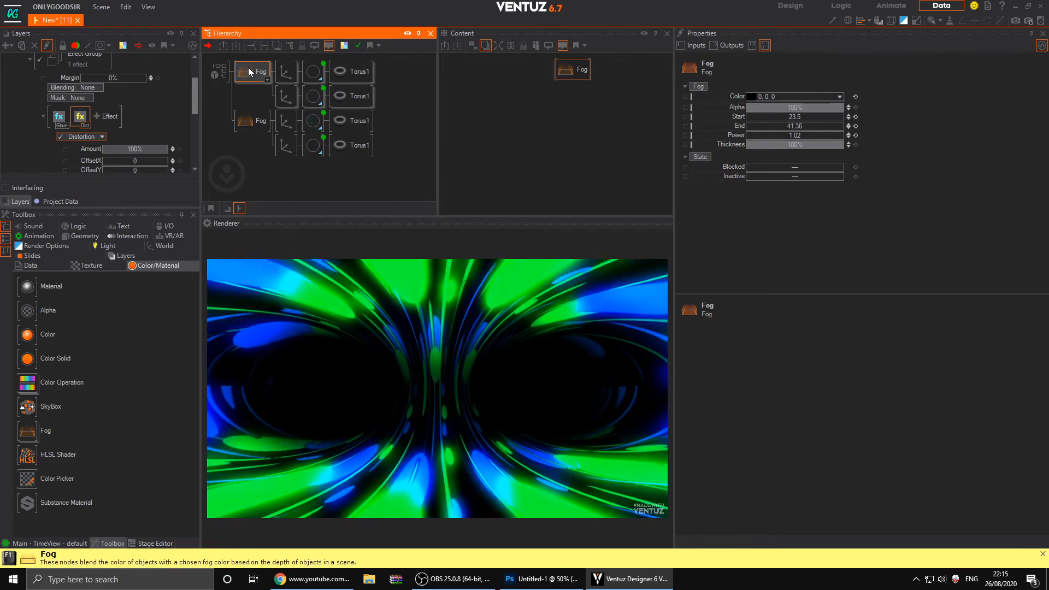
left_click(245, 123)
key("ctrl+b")
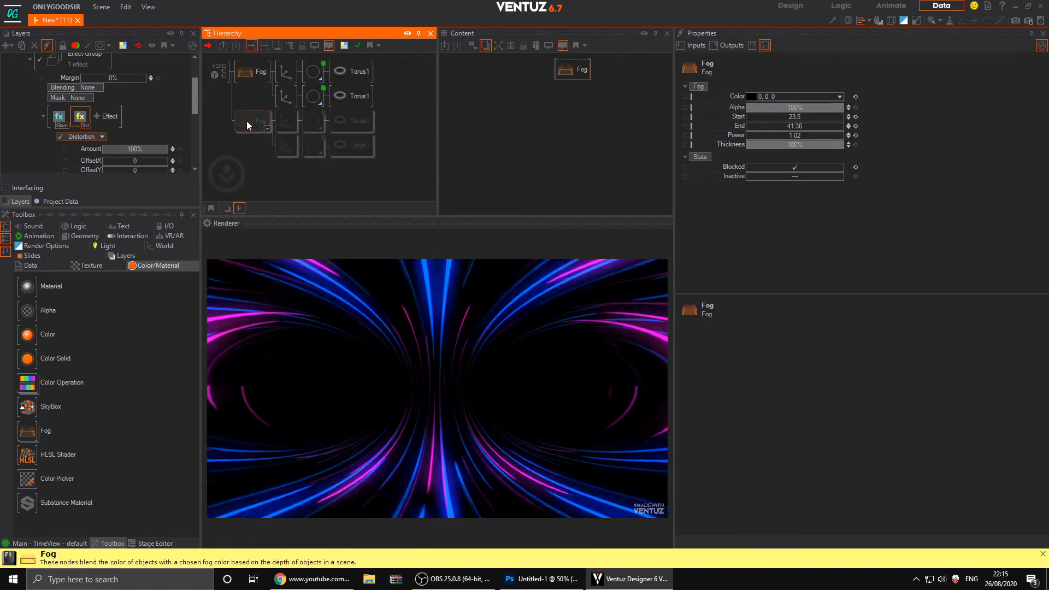
Add a Crashzoom effect to the effect group of 3D Layer 1, alongside Glare and Distortion.
left_click(312, 96)
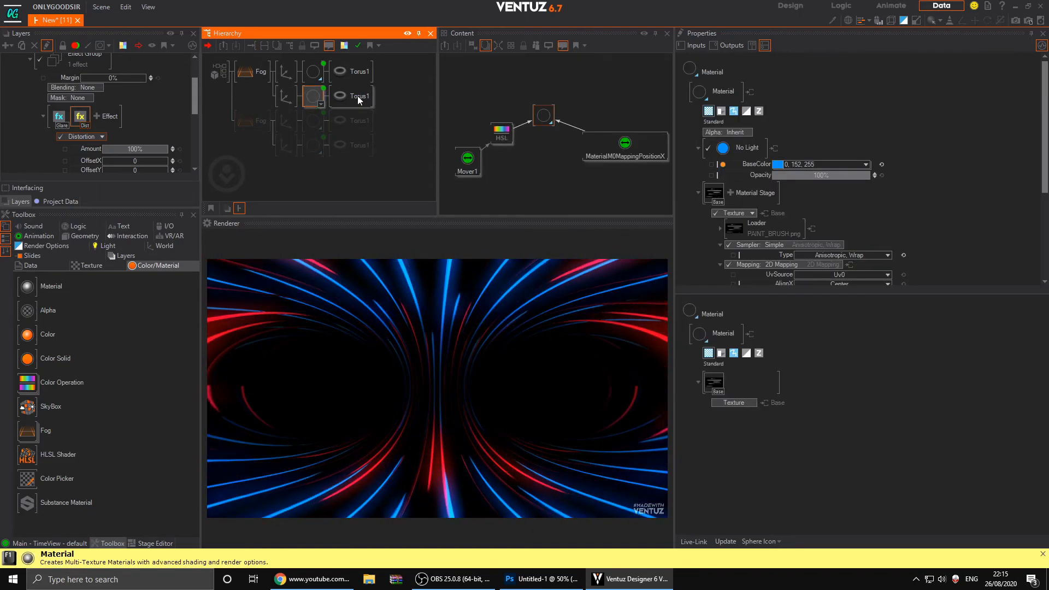
left_click(530, 166)
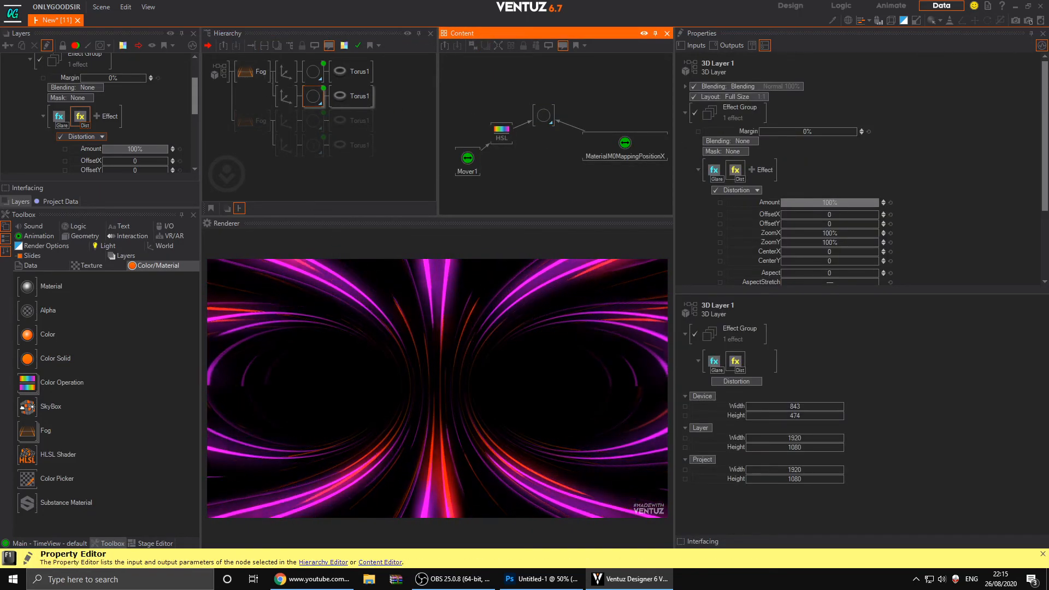
left_click(97, 116)
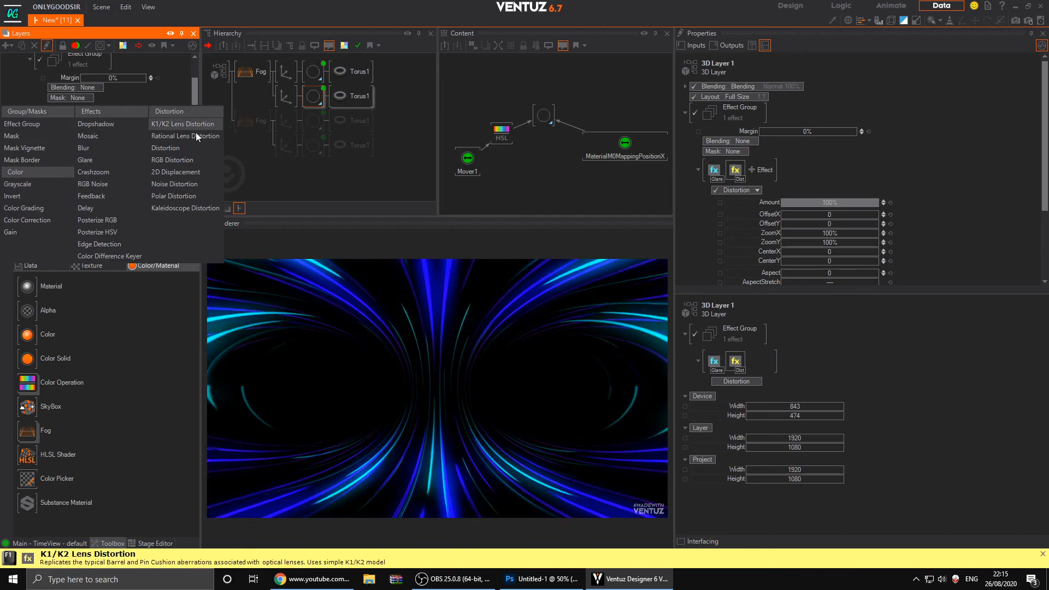
left_click(105, 172)
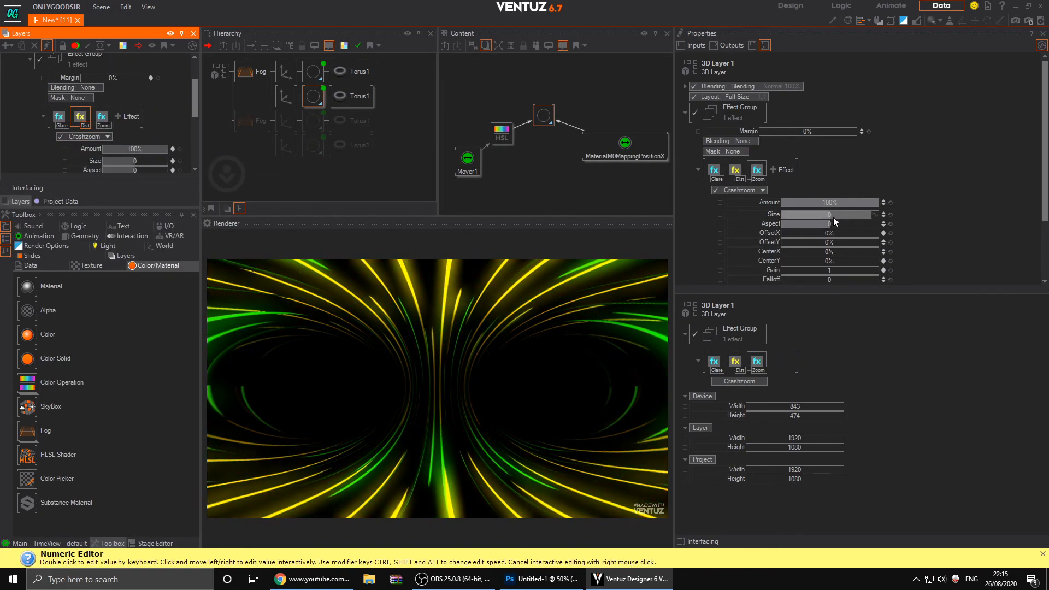
Set the Crashzoom effect's size to 0.706 and its amount to 8.8%.
left_click(853, 215)
left_click_drag(852, 214, 876, 214)
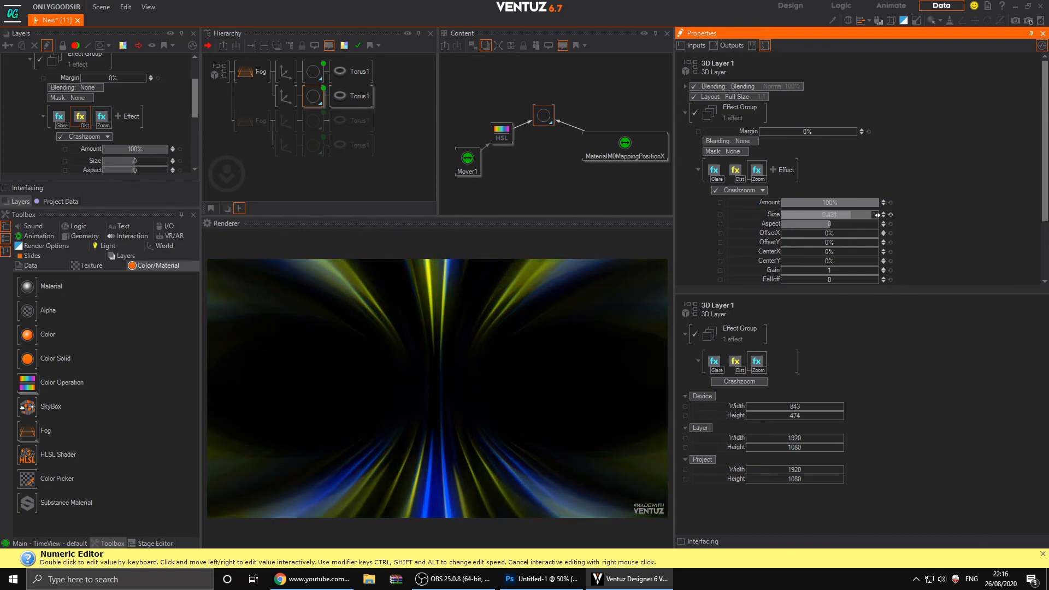
left_click_drag(781, 218, 877, 215)
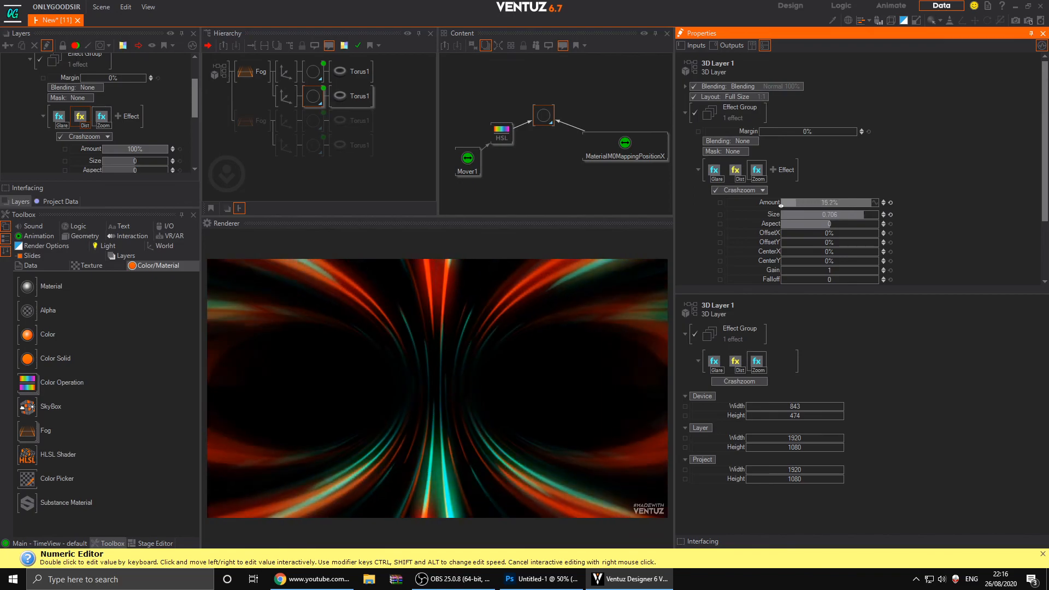
left_click_drag(877, 206, 814, 205)
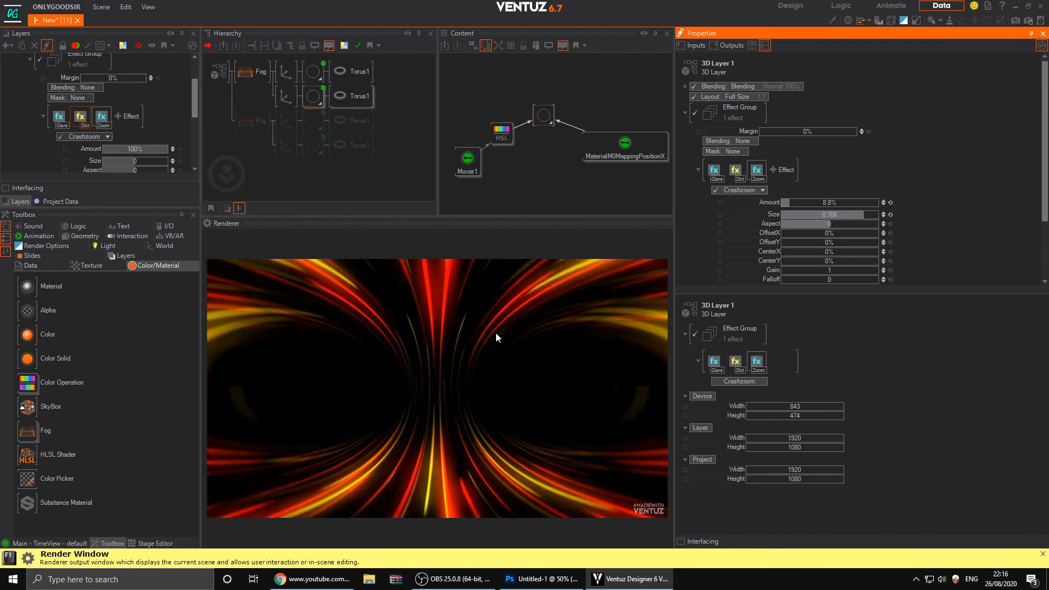